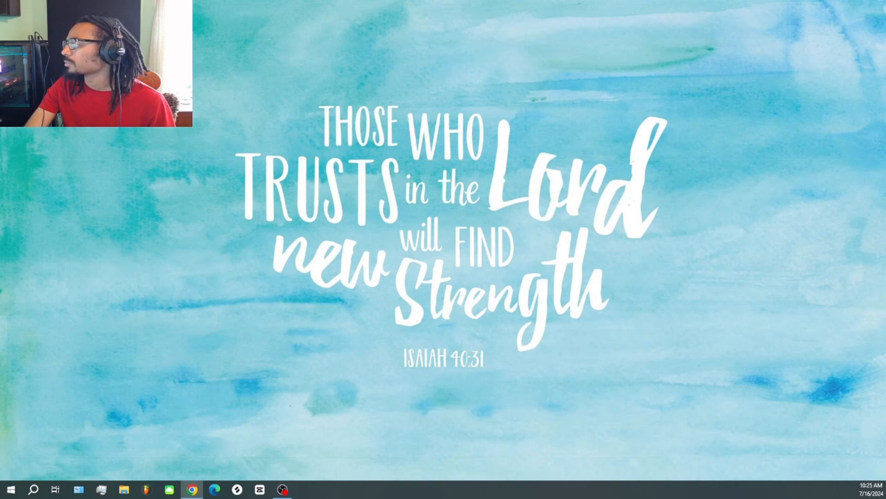
Watch "The Secret To Making Insane Melodies" in full screen and close the browser window.
drag(885, 147, 439, 0)
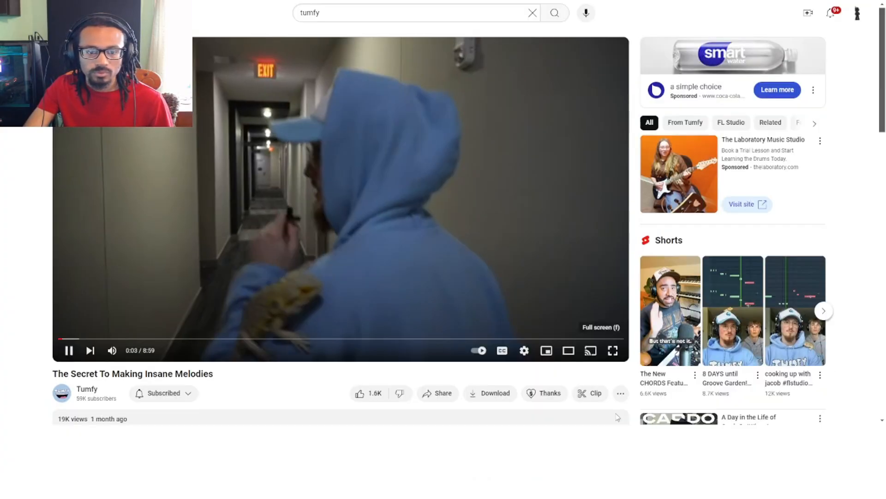
click(613, 350)
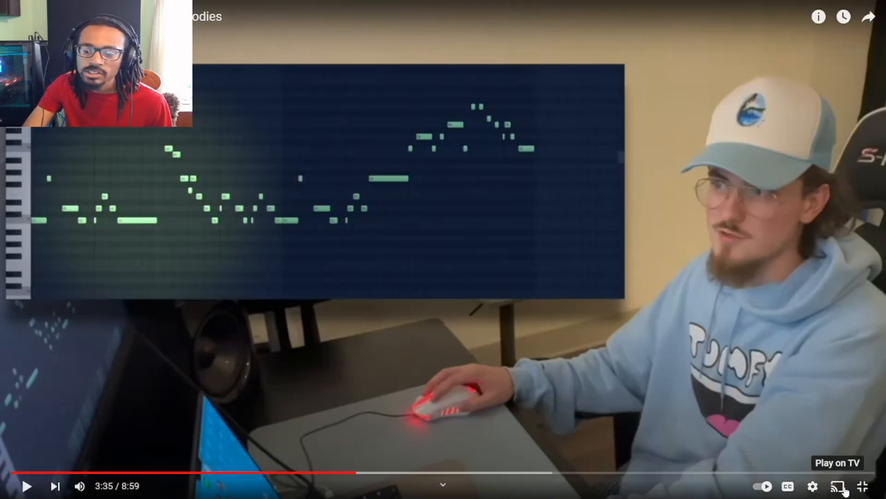
click(863, 486)
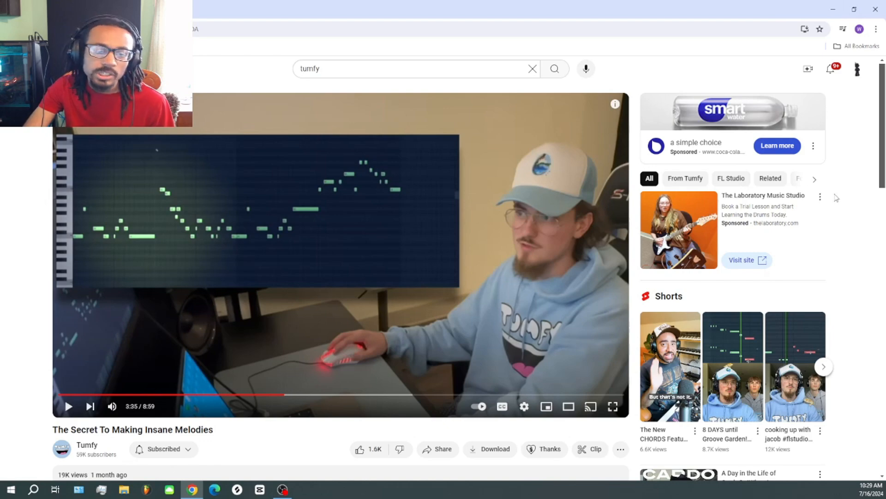
click(876, 9)
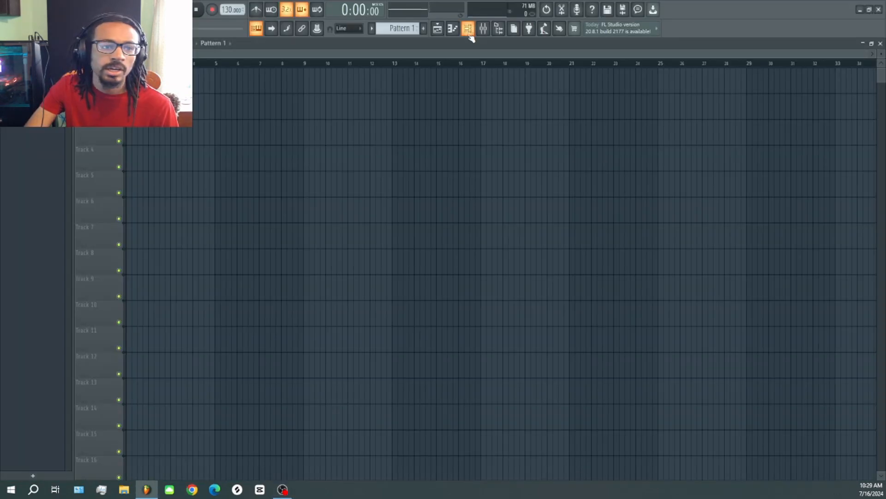
Show the channel rack in FL Studio and bring up the replacement options for the Kick channel.
click(473, 35)
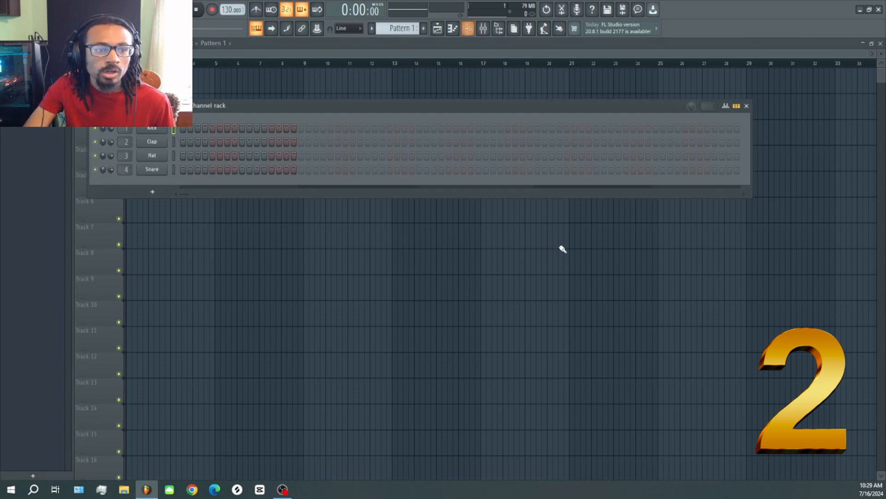
right_click(156, 129)
click(181, 127)
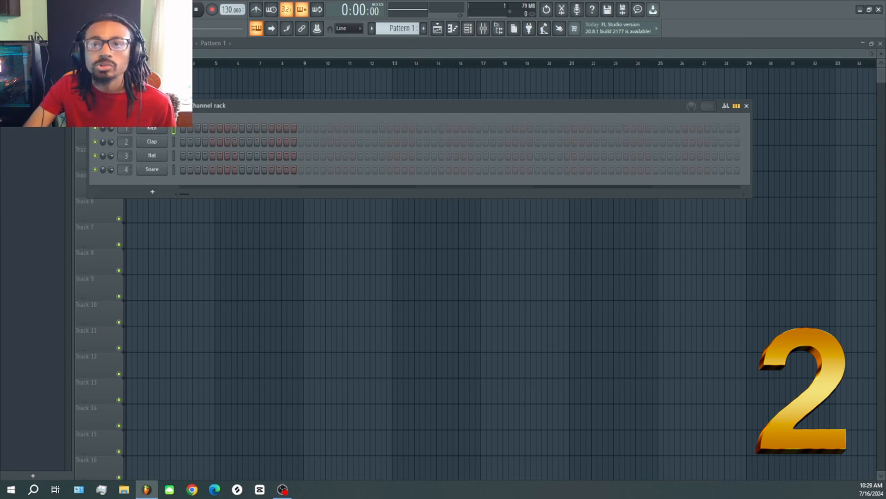
right_click(166, 128)
mouse_move(181, 208)
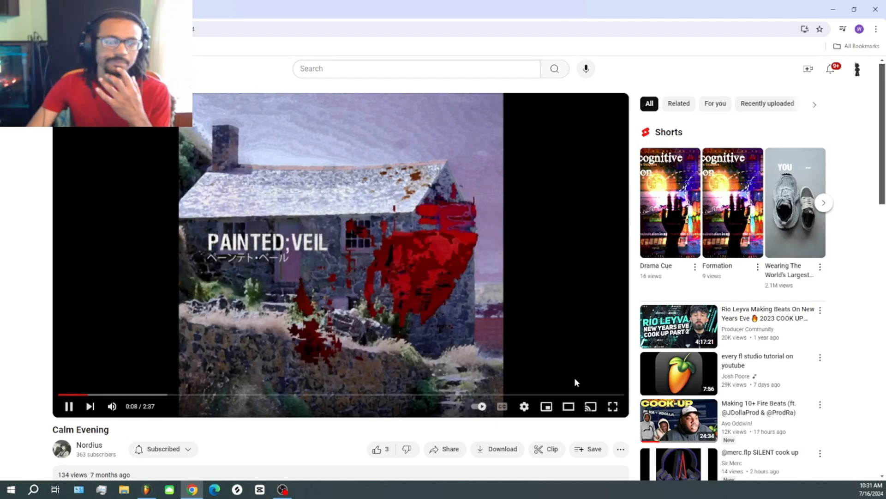
Watch the "Calm Evening" video in full screen and close the browser window.
click(610, 402)
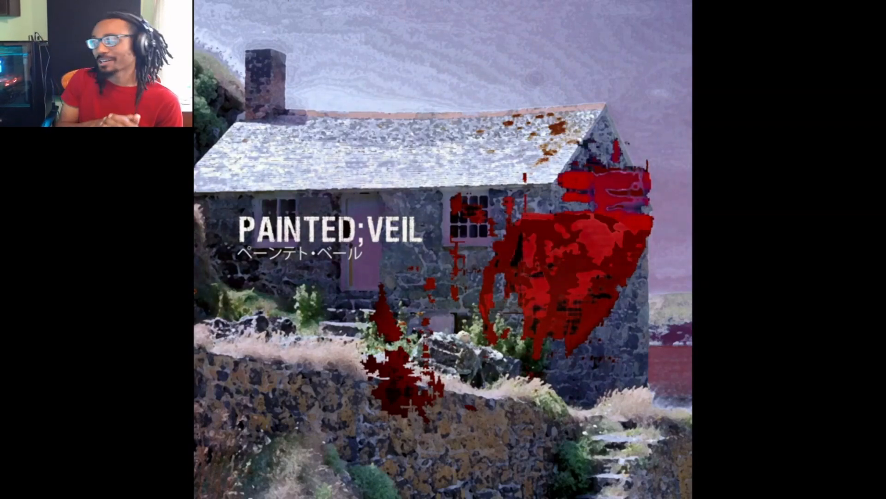
mouse_move(666, 454)
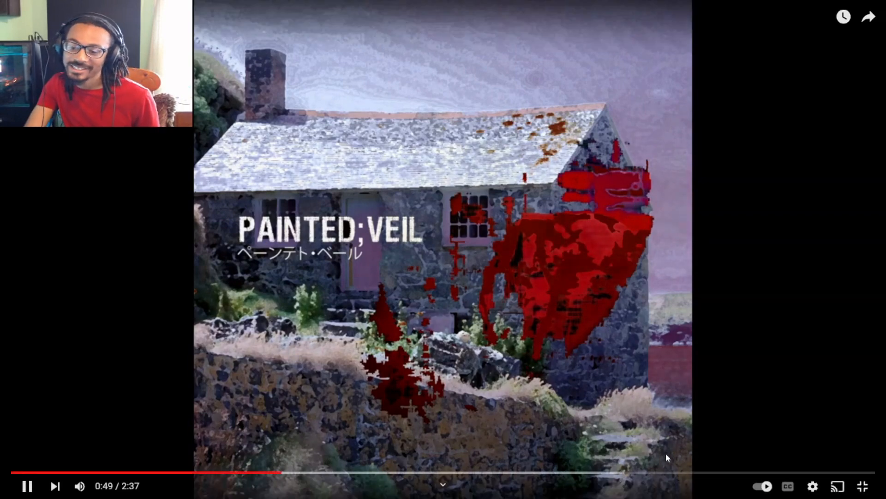
click(863, 486)
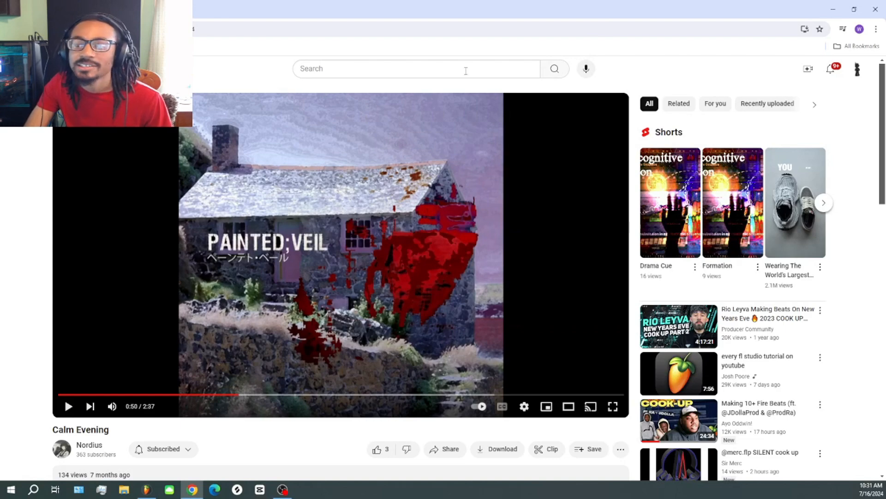
click(875, 9)
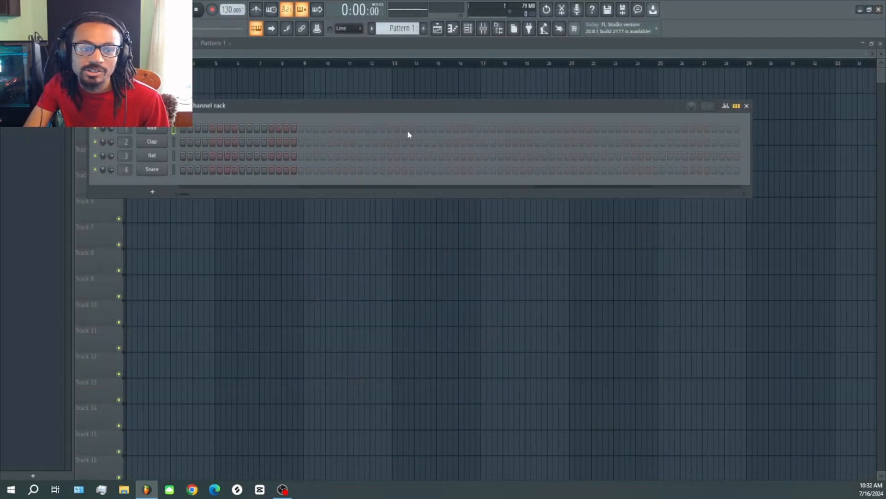
Replace the Kick channel with the Hive synth, move its window up and open its preset browser.
right_click(154, 129)
mouse_move(179, 207)
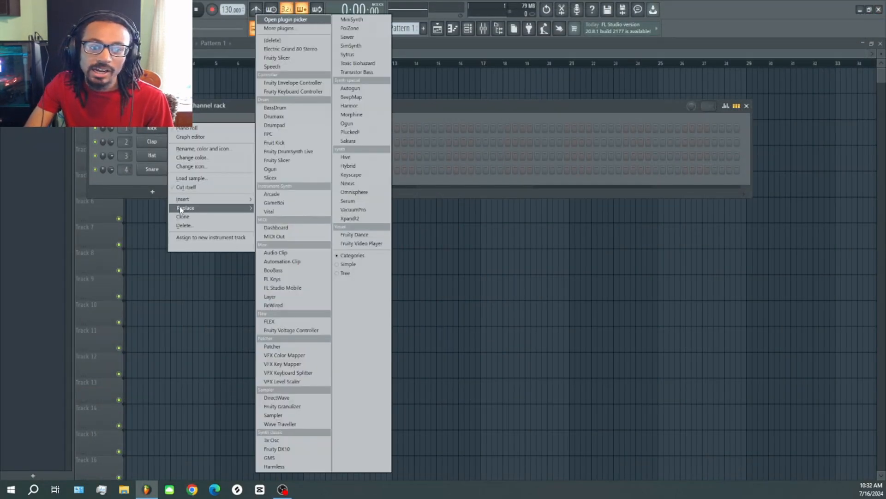
click(346, 157)
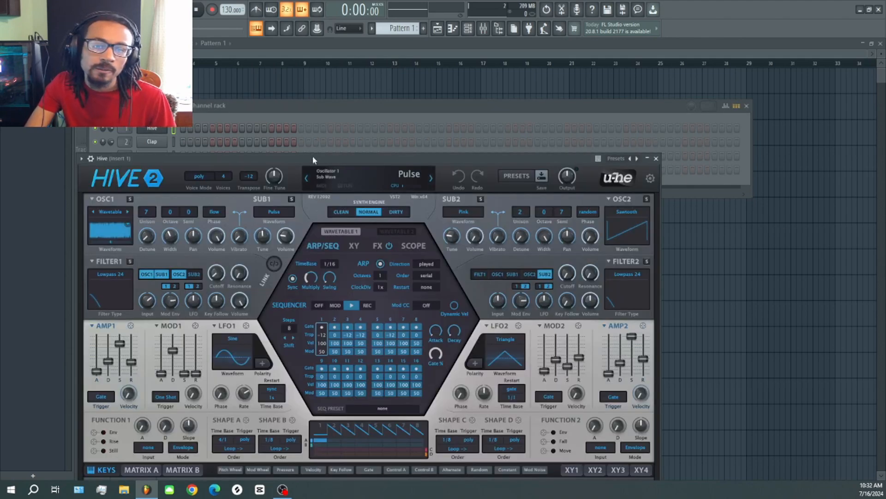
drag(312, 158, 325, 51)
click(524, 79)
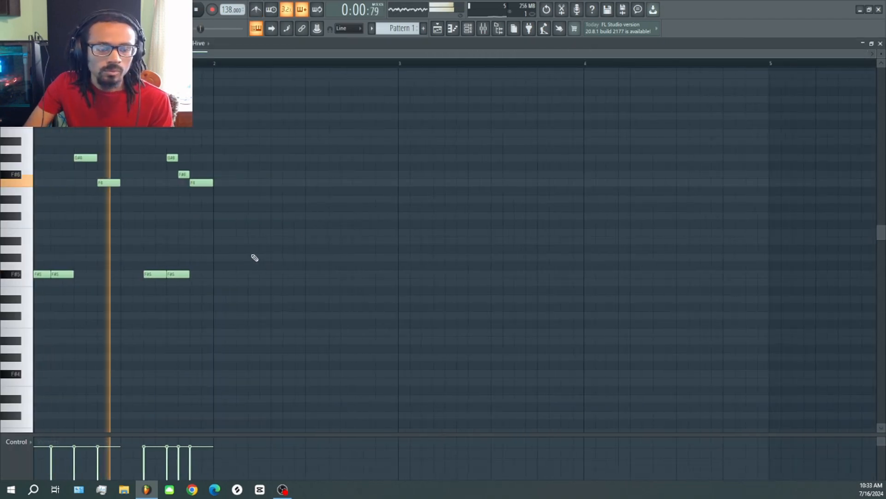
Duplicate the one-bar melody twice so it repeats in bars 2 and 3.
key(ctrl+b)
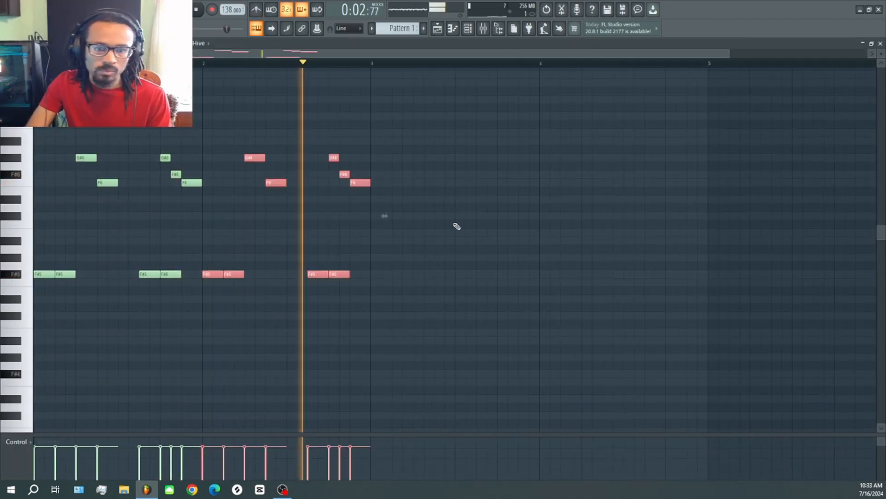
key(space)
key(ctrl+b)
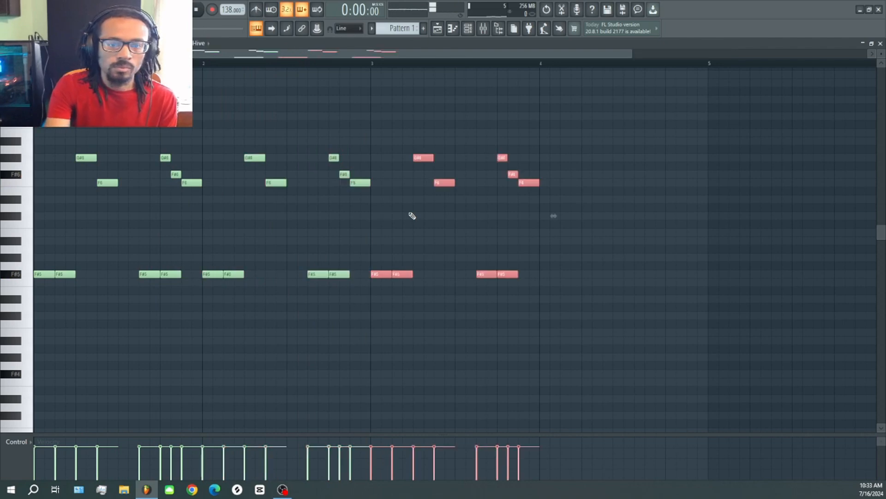
key(space)
scroll(412, 215, up, 4)
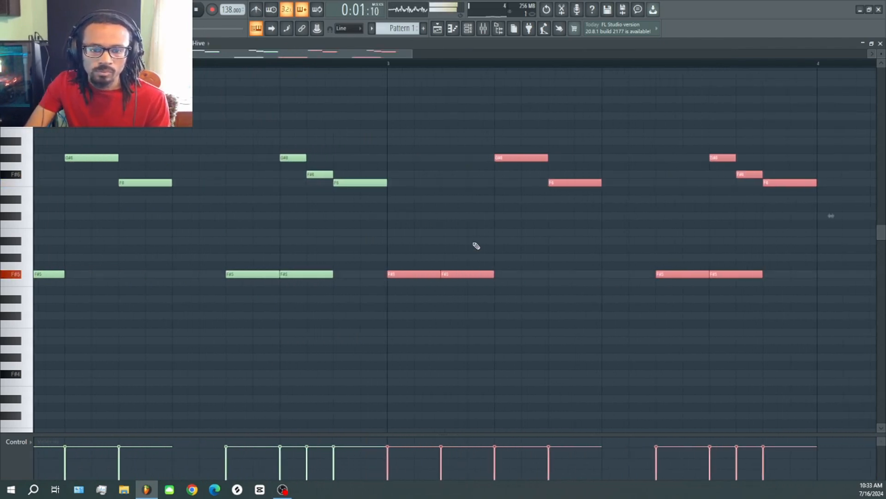
Add two consecutive C6 notes at the start of bar 3, matching the lengths of the F#5 notes below.
click(391, 218)
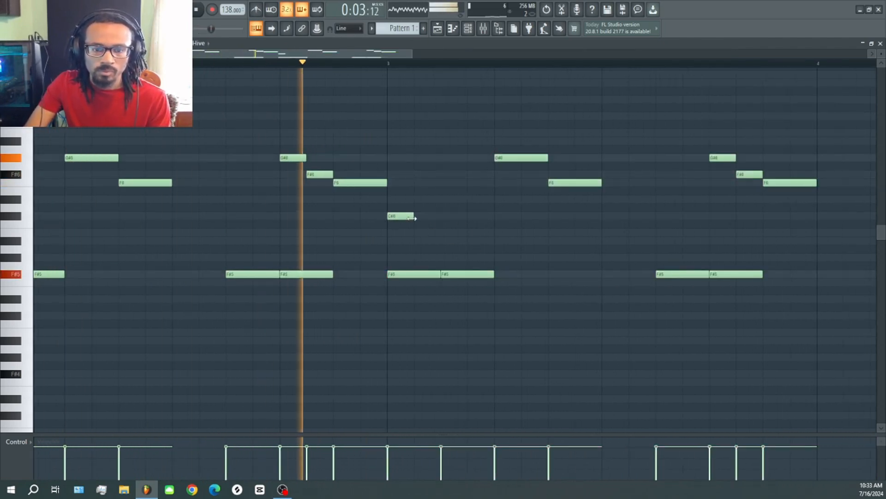
drag(412, 216, 428, 228)
key(space)
key(space)
click(444, 224)
scroll(491, 253, down, 4)
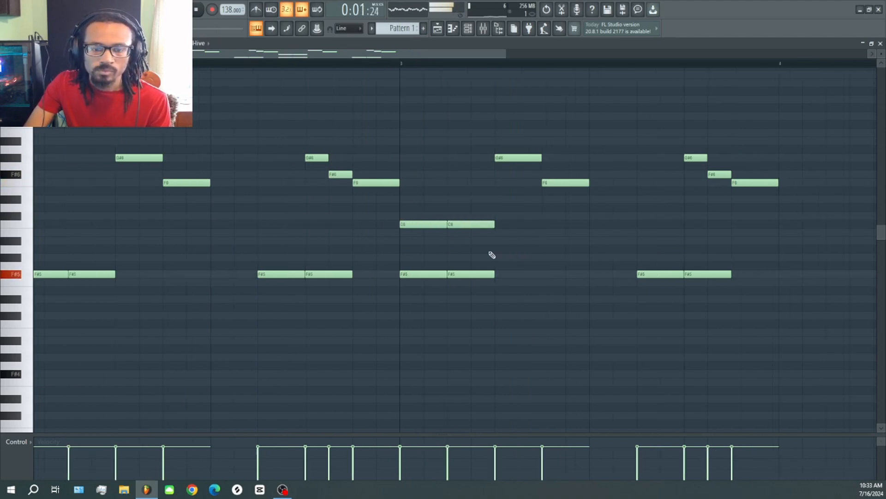
scroll(415, 319, down, 2)
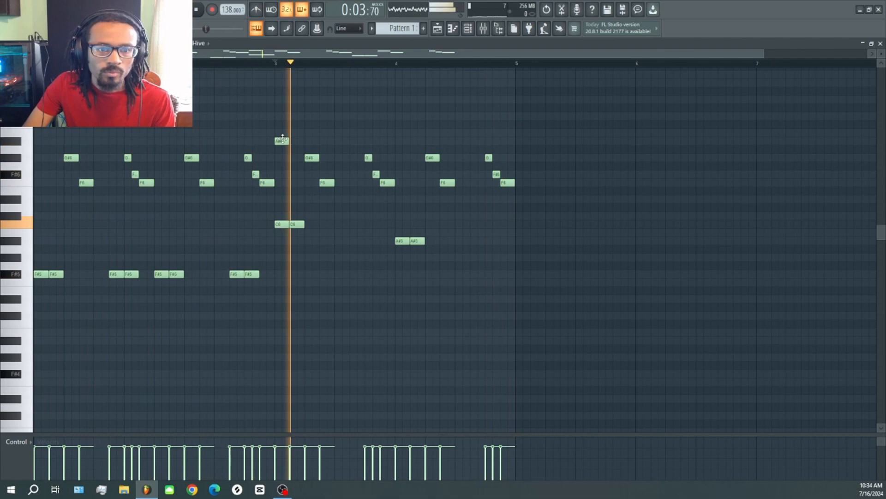
Raise the high note at the start of bar 3 to F7 and add a D#7 note right after it.
key(space)
drag(281, 134, 281, 77)
click(291, 99)
key(space)
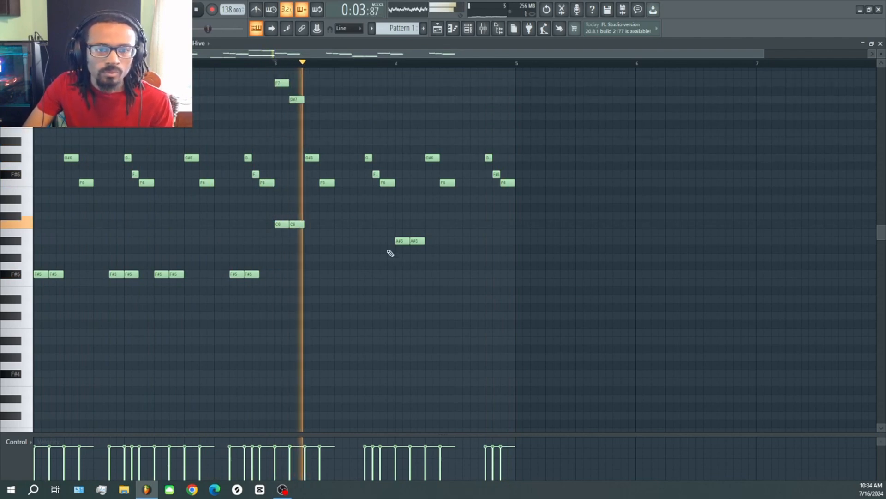
scroll(307, 220, down, 1)
key(space)
key(space)
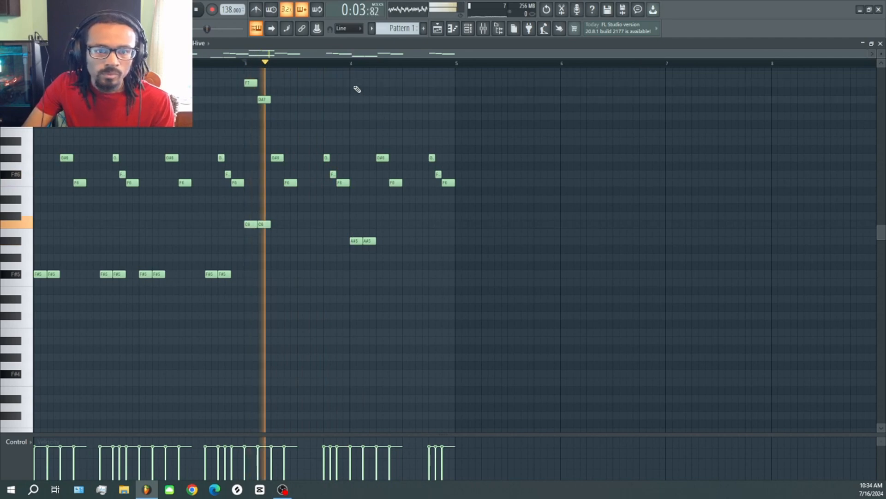
Add a descending F7, D#7, C#7 run at the start of bar 4, shortening F7 to end where D#7 begins.
click(356, 83)
key(space)
scroll(364, 107, up, 1)
key(space)
click(363, 100)
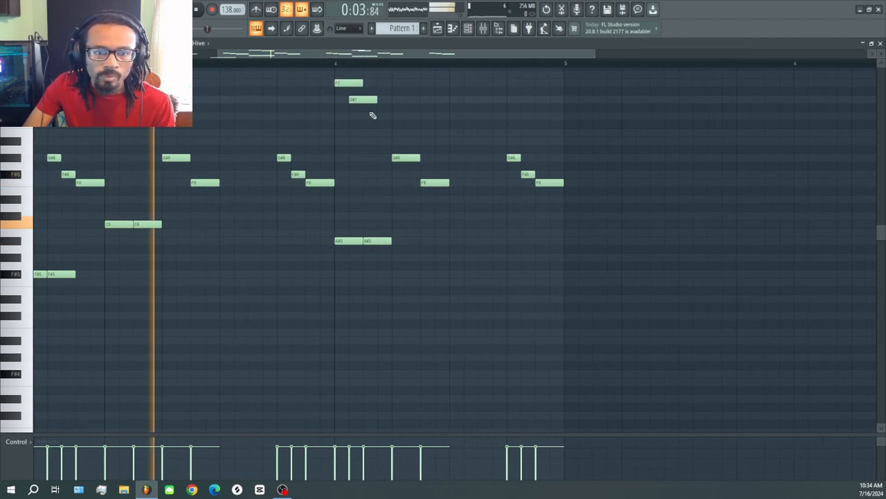
click(377, 116)
scroll(372, 136, down, 1)
scroll(422, 128, up, 2)
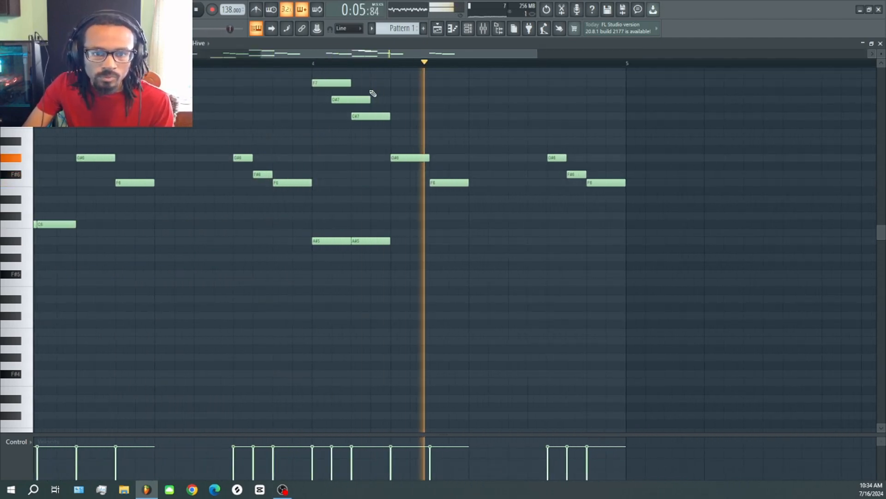
drag(348, 84, 333, 87)
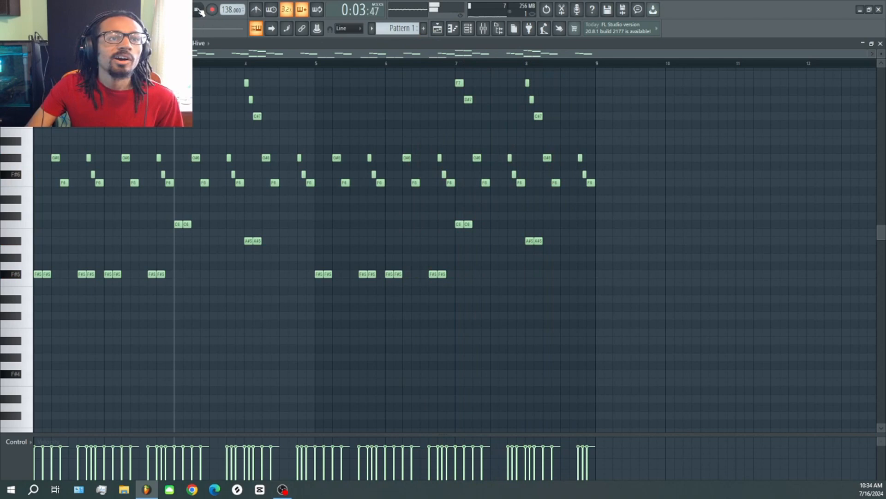
Stop playback and save the project under the file name "Tum Tum".
click(199, 10)
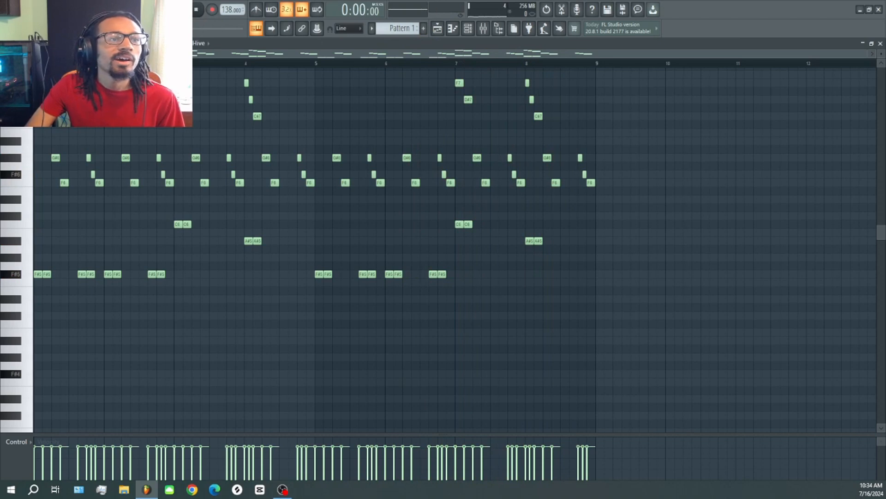
click(8, 5)
click(21, 62)
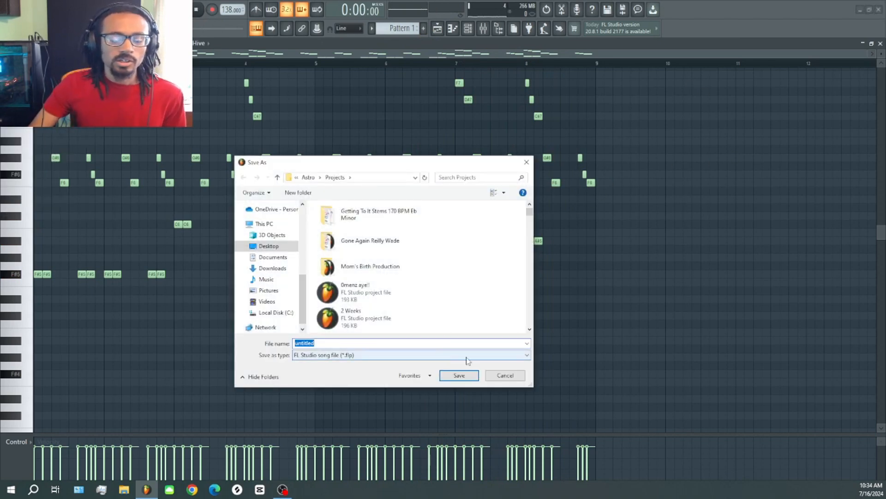
text(Turn )
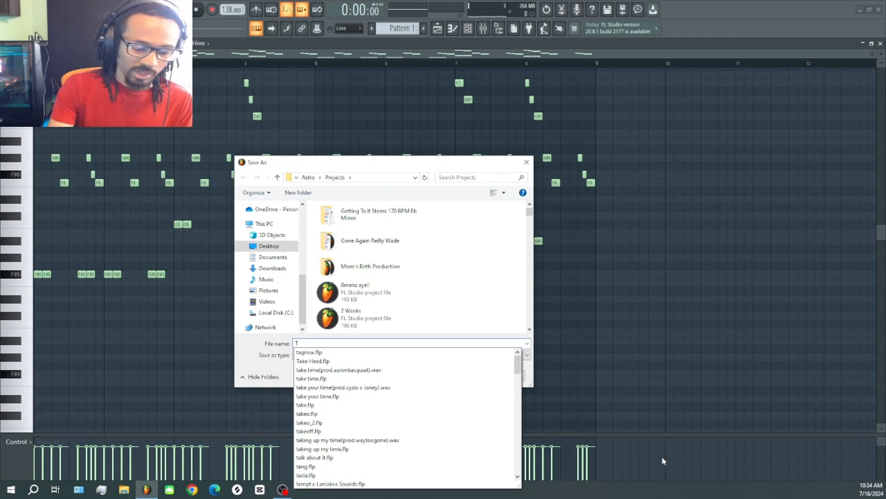
text(Turn)
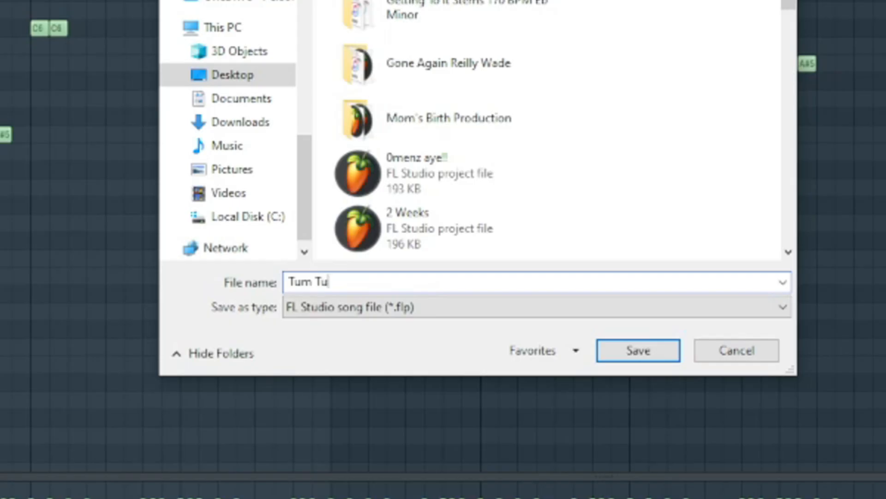
key(Return)
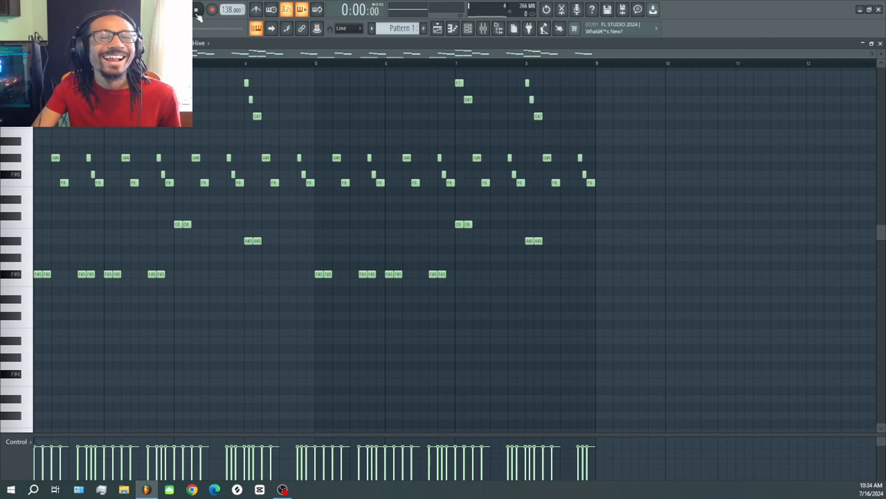
Transpose all the melody notes down one octave.
scroll(502, 363, up, 4)
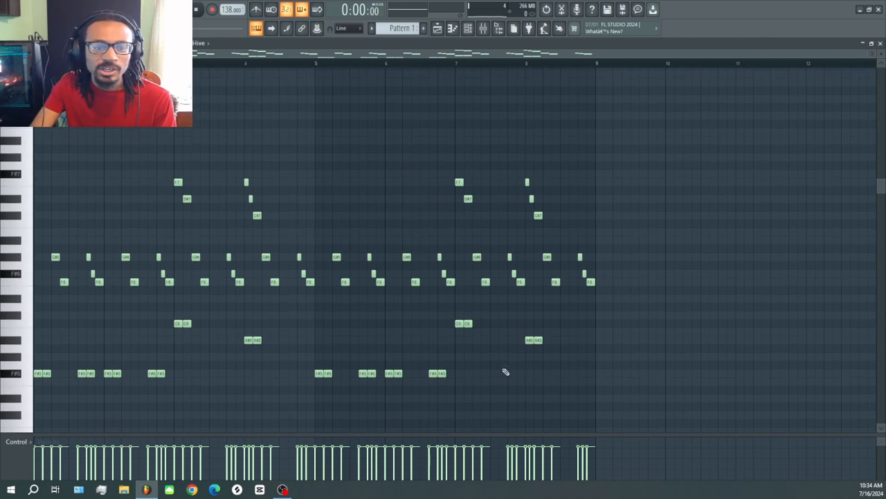
scroll(507, 365, down, 2)
scroll(509, 357, up, 4)
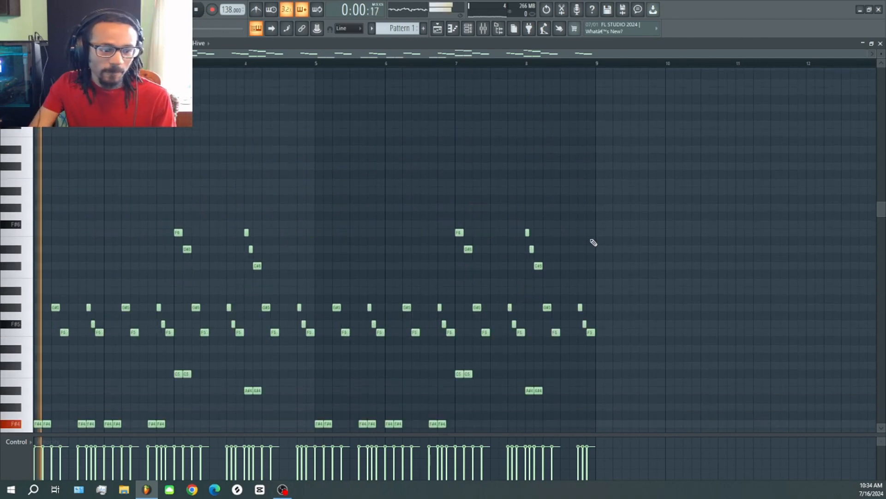
Show the channel rack and clear the mixer track assignments of the Clap, Hat and Snare channels.
key(F6)
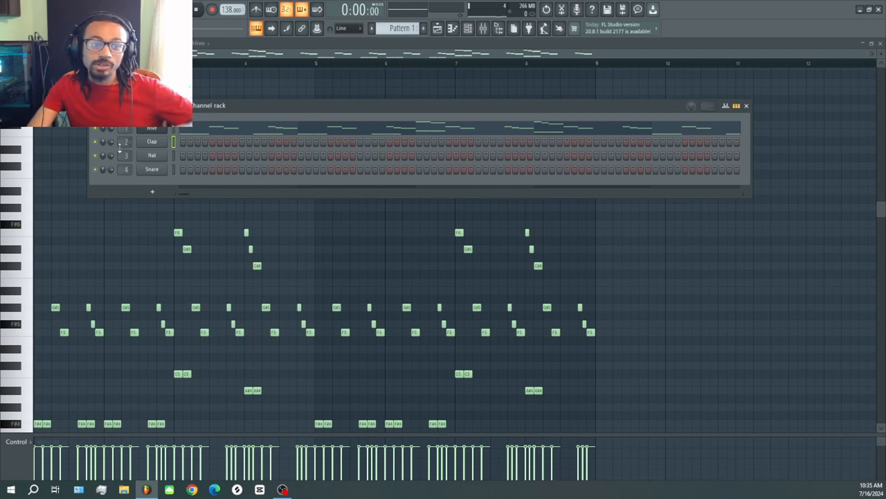
drag(121, 143, 126, 194)
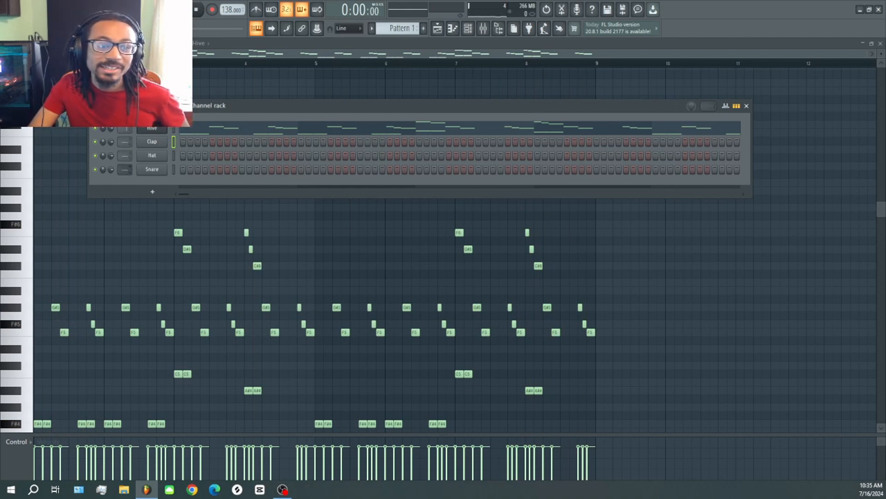
Save the project and open the empty piano roll of the second Hive channel, which uses the AZ Starburst preset.
click(9, 5)
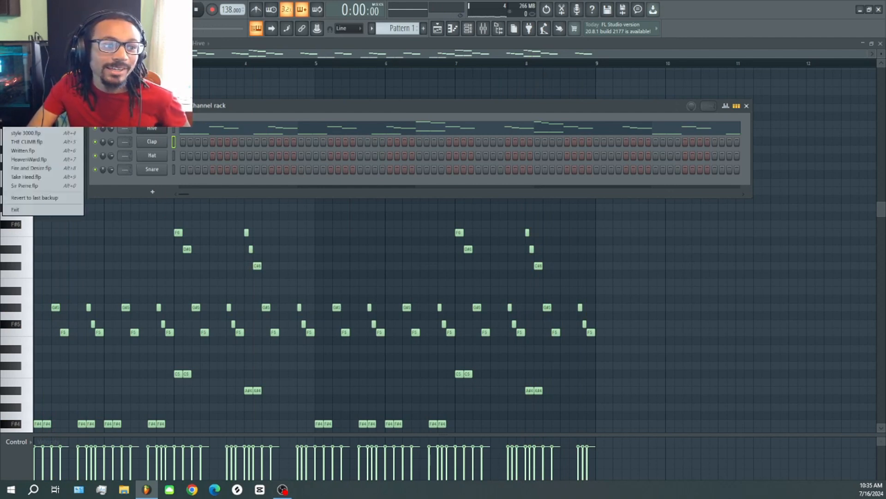
click(22, 65)
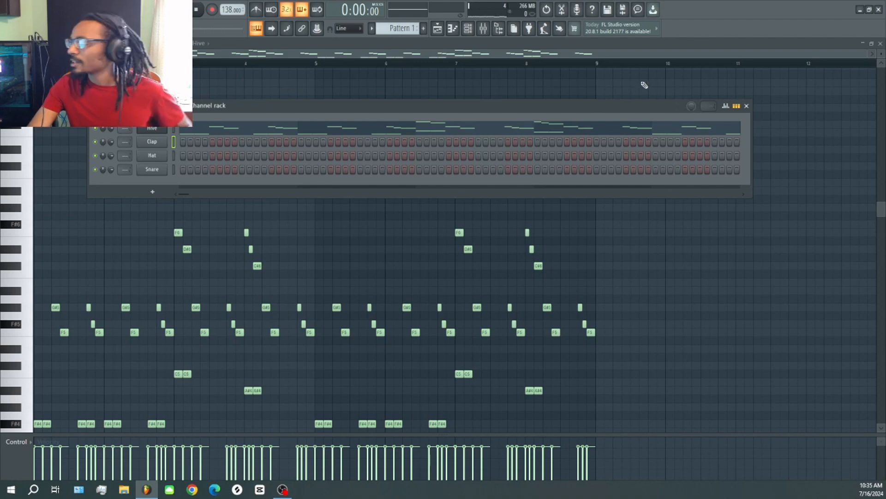
click(450, 35)
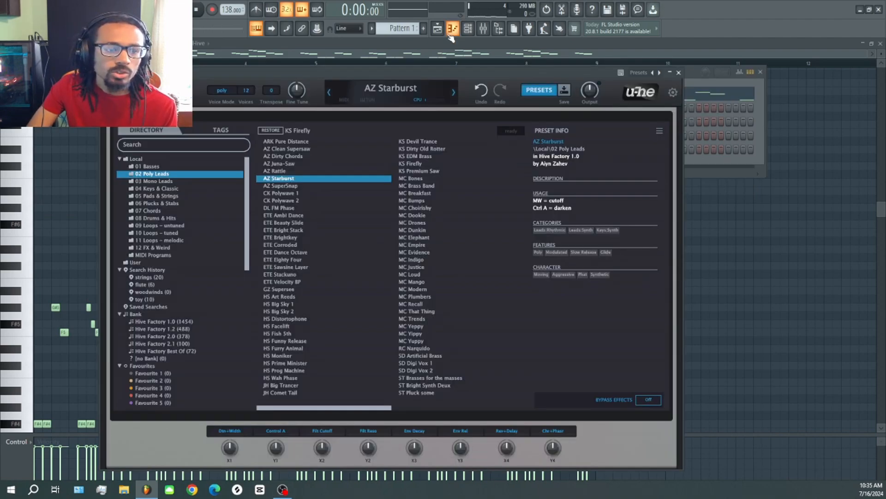
click(451, 36)
scroll(166, 300, up, 3)
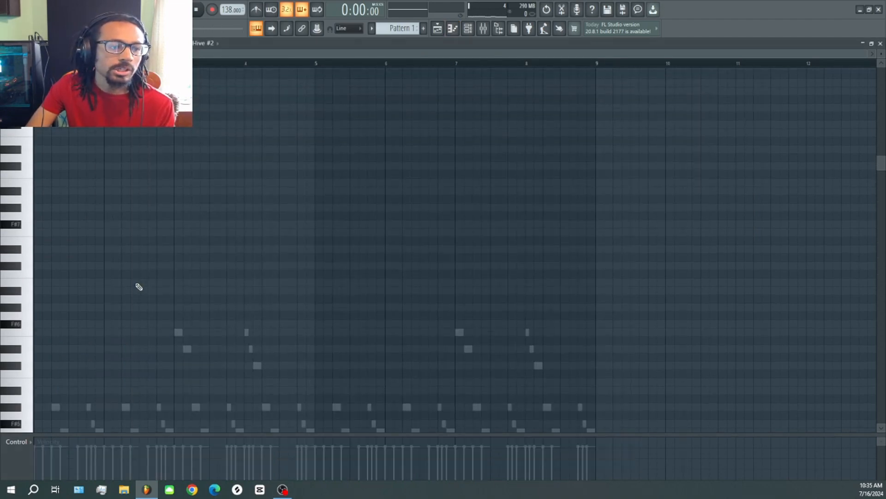
scroll(11, 189, up, 1)
scroll(10, 190, up, 1)
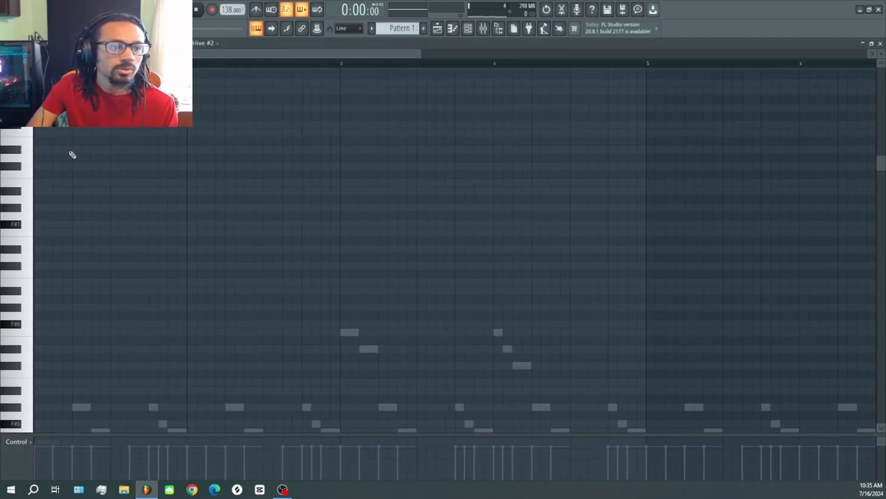
During playback, add D#8 and F8 notes in bar 1 and an ascending D#8, F8, G#8 run at the start of bar 2.
key(space)
drag(76, 149, 110, 149)
click(97, 133)
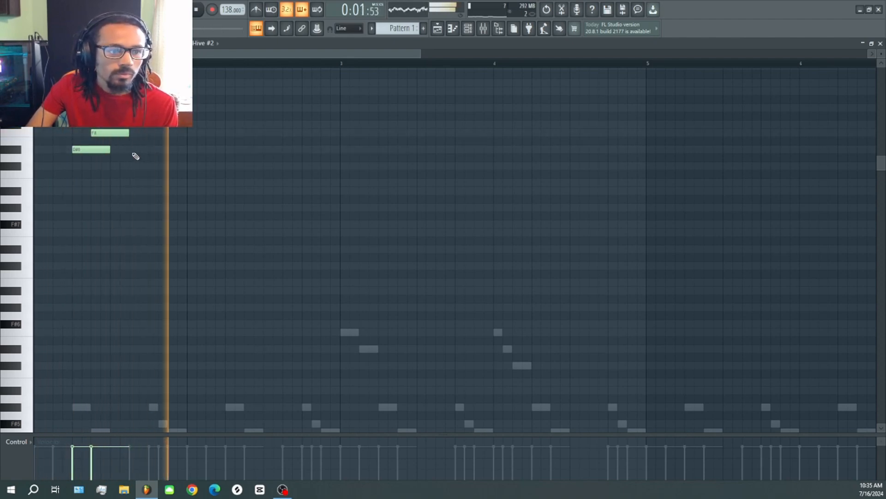
click(193, 149)
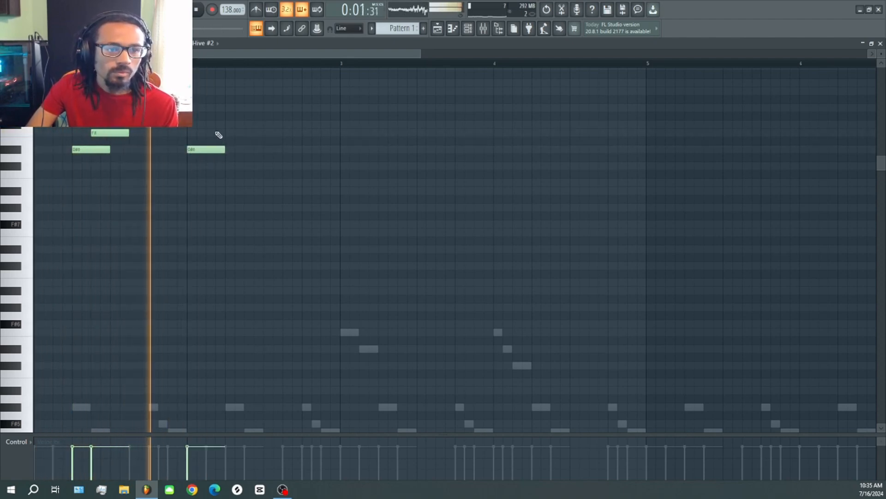
click(218, 133)
click(231, 108)
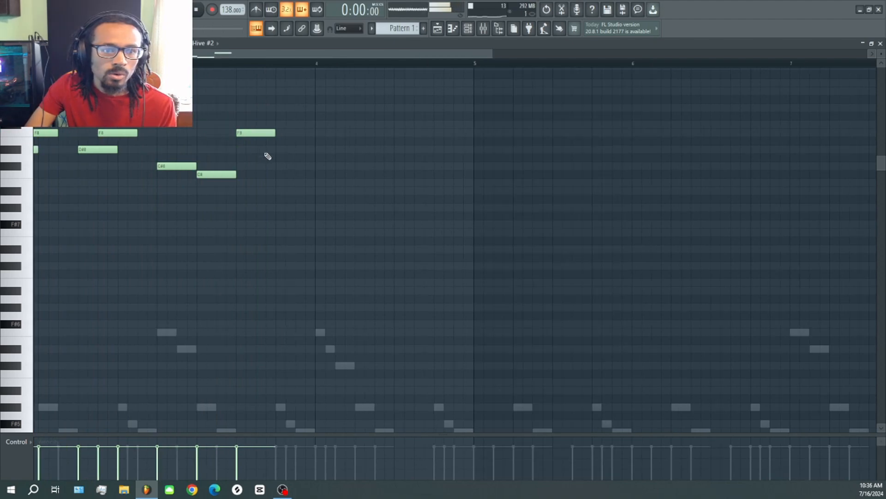
Continue the descent from the F8 in bar 3 with D#8, C#8 and C8 notes into bar 4.
click(280, 150)
mouse_move(319, 157)
mouse_down()
mouse_move(318, 166)
mouse_move(362, 187)
mouse_move(359, 173)
mouse_up()
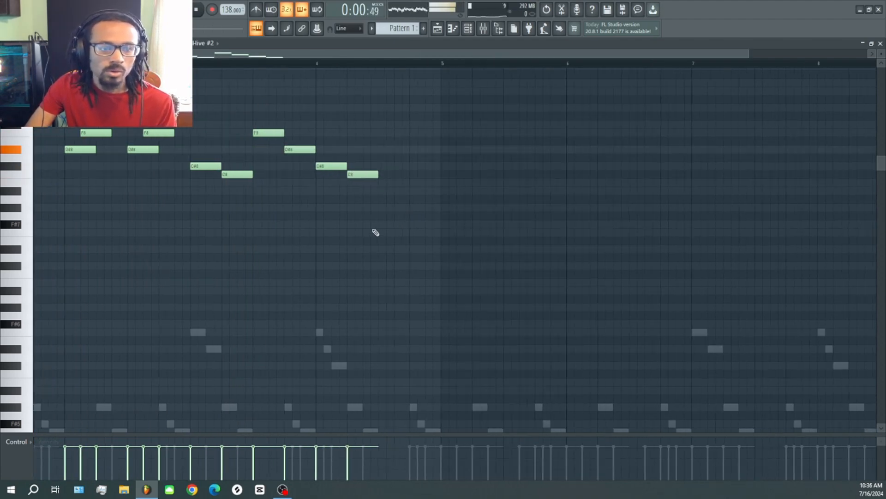
scroll(372, 234, down, 4)
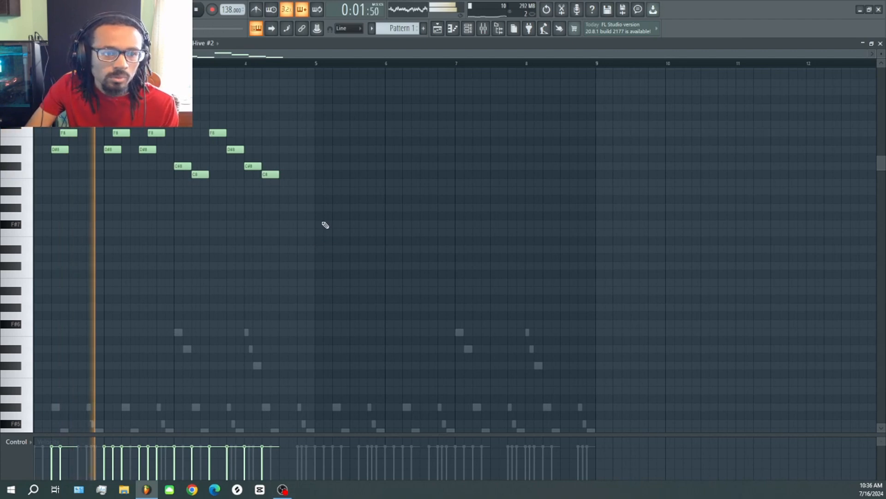
scroll(259, 251, up, 4)
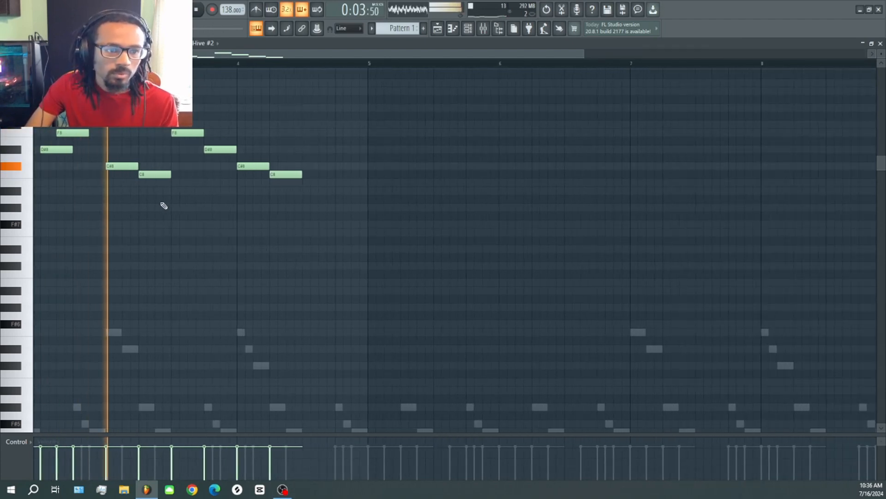
Move the C8 in bar 3 and the F8, D#8, C#8, C8 run following it half a beat later.
key(space)
key(space)
mouse_move(152, 173)
mouse_down()
mouse_move(176, 174)
mouse_move(168, 174)
mouse_up()
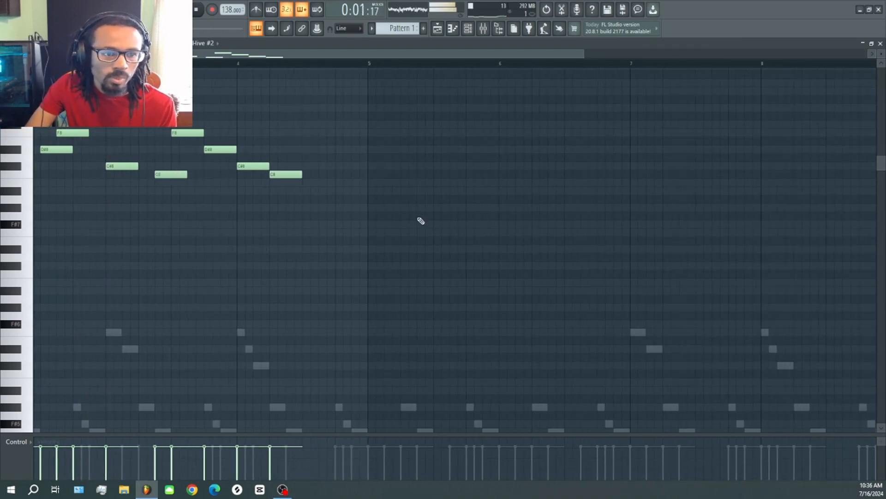
drag(409, 212, 206, 135)
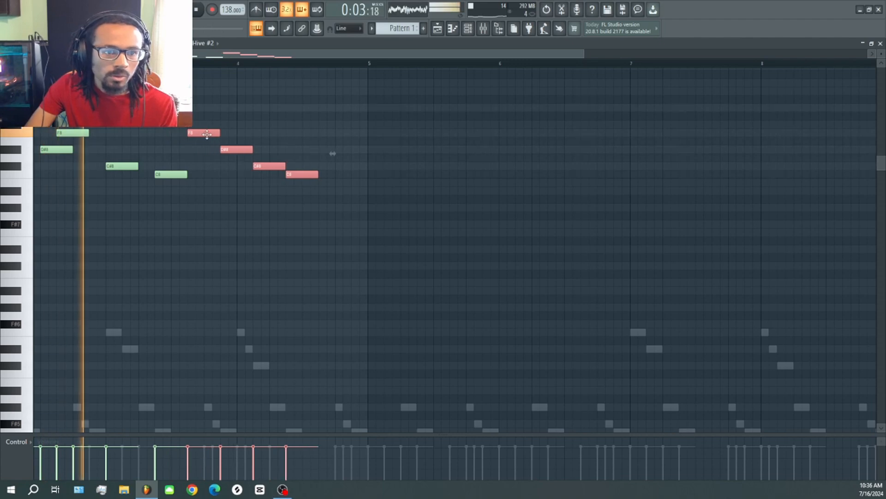
drag(356, 199, 242, 155)
Add a closing A#7 note after the last C8, extending to the end of bar 4, and audition the melody.
key(space)
drag(321, 184, 323, 192)
key(space)
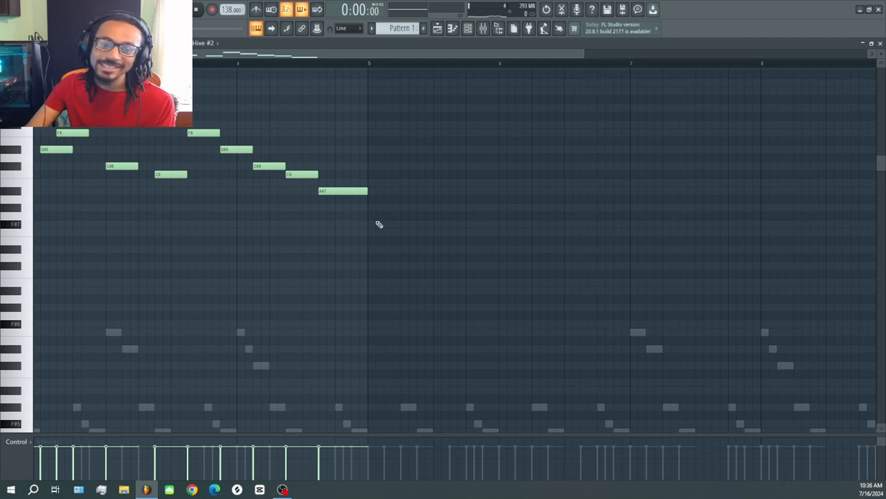
Select all notes of the four-bar counter-melody and duplicate them into bars 5 to 8.
scroll(500, 162, down, 2)
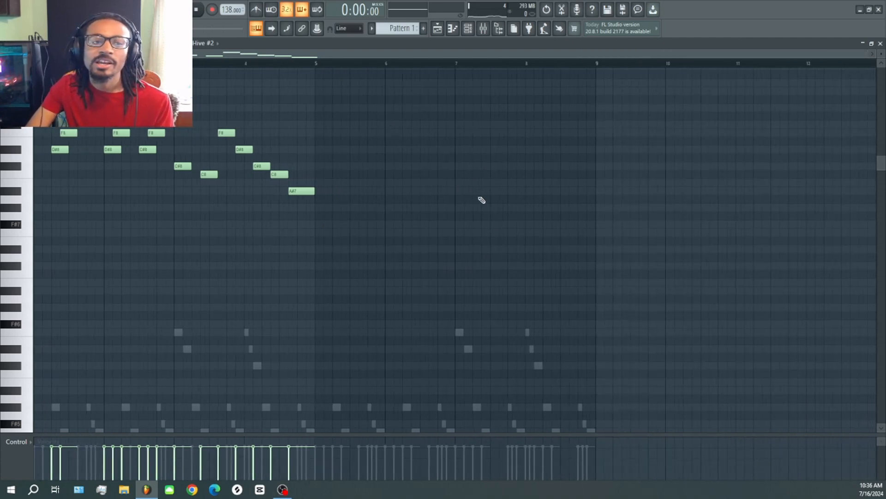
key(ctrl+a)
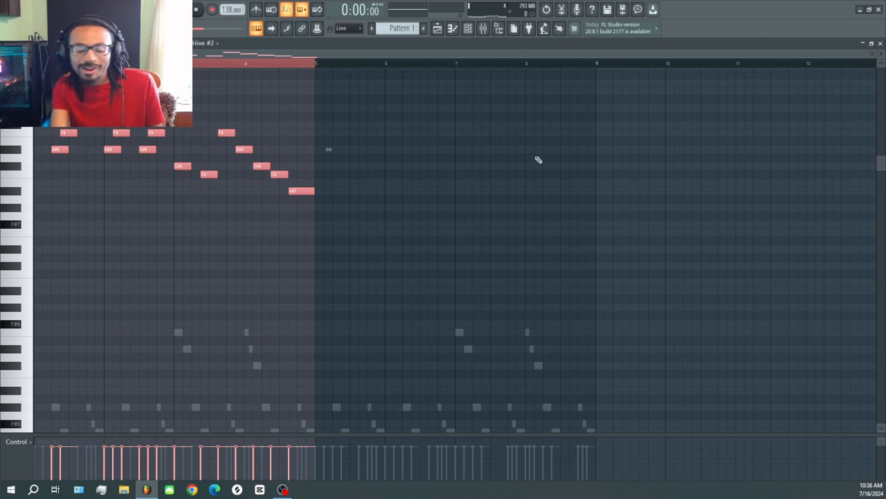
key(space)
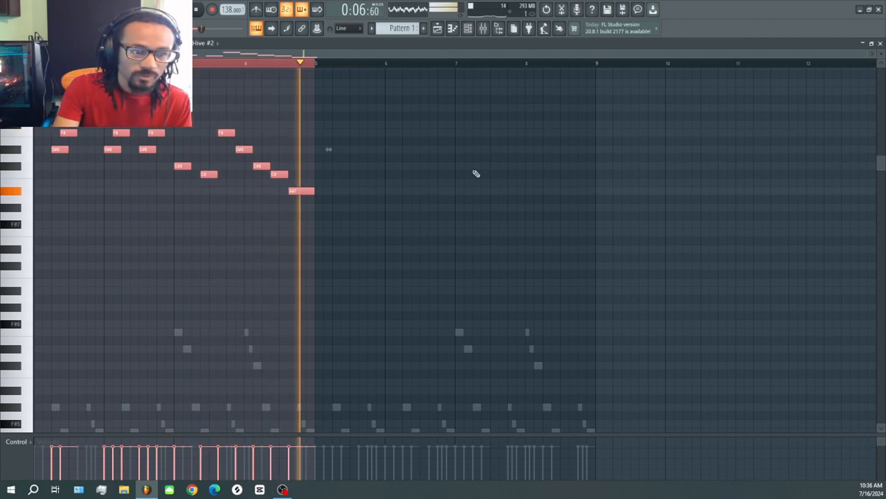
key(ctrl+b)
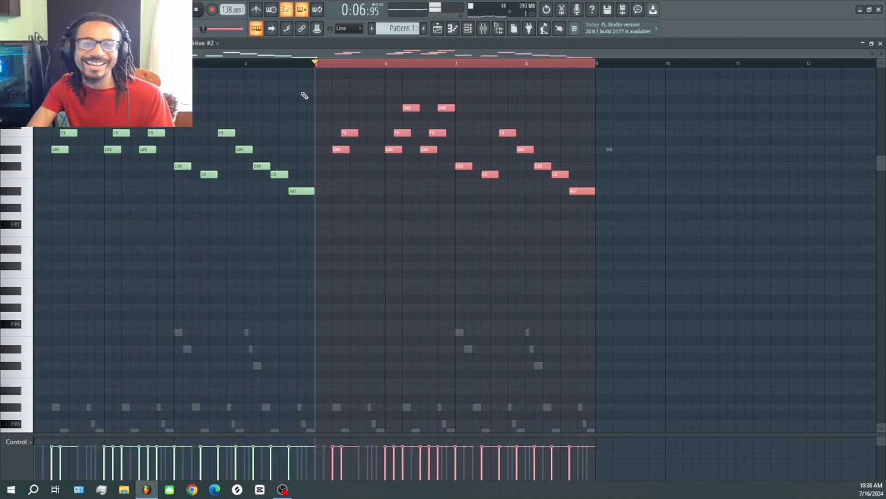
key(ctrl+a)
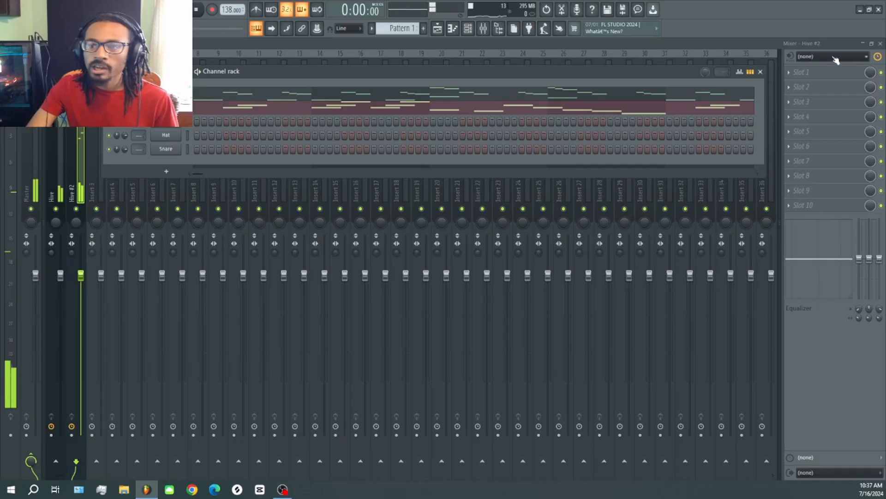
Hide the channel rack and lower the volume of the Hive mixer track during playback.
click(761, 72)
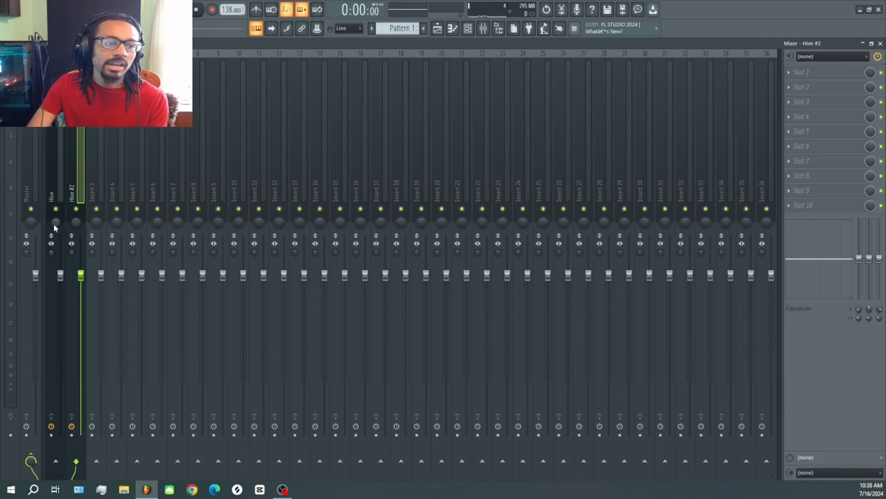
click(54, 190)
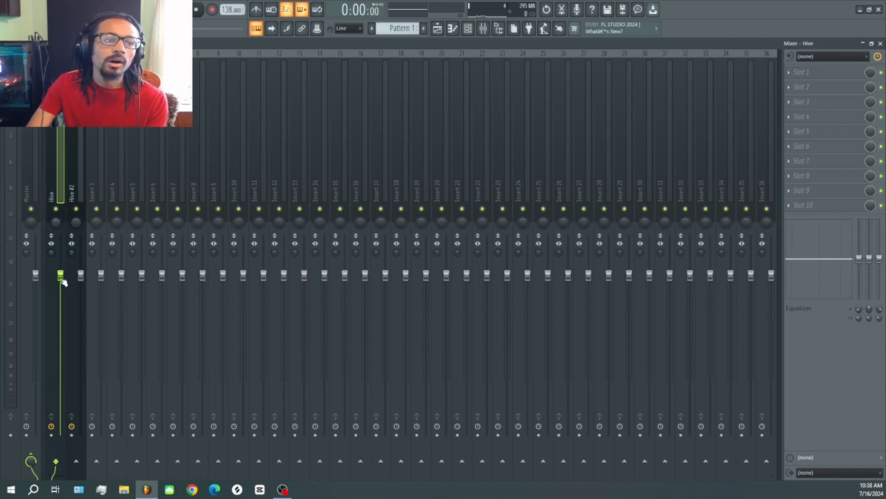
key(space)
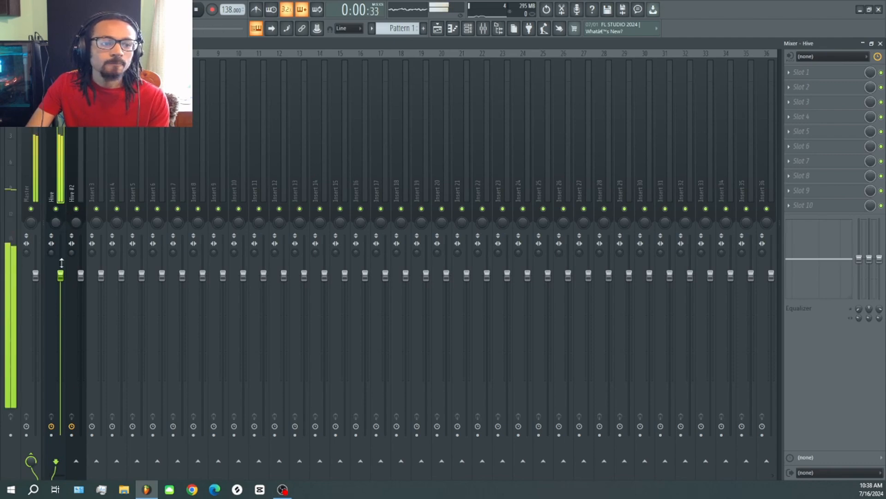
drag(60, 277, 60, 311)
Lower the Hive #2 mixer track's volume well below the Hive track and pan it slightly right.
click(77, 264)
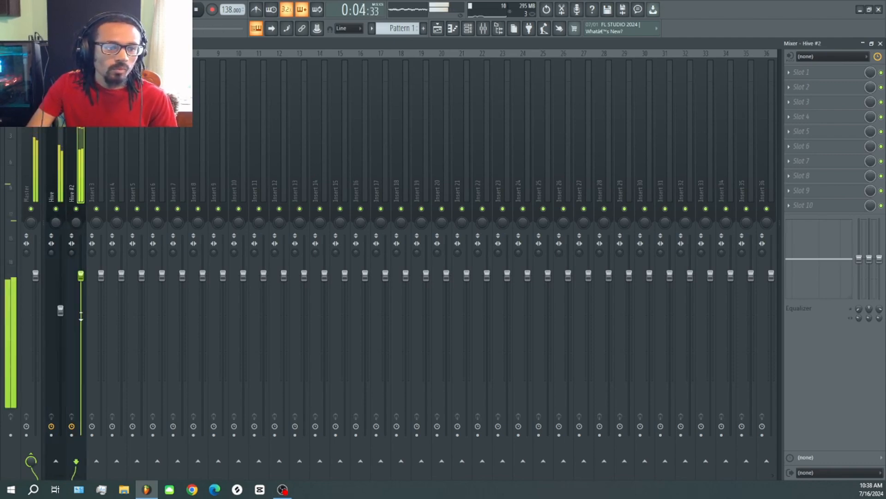
drag(80, 276, 81, 333)
drag(77, 225, 78, 218)
drag(82, 332, 82, 341)
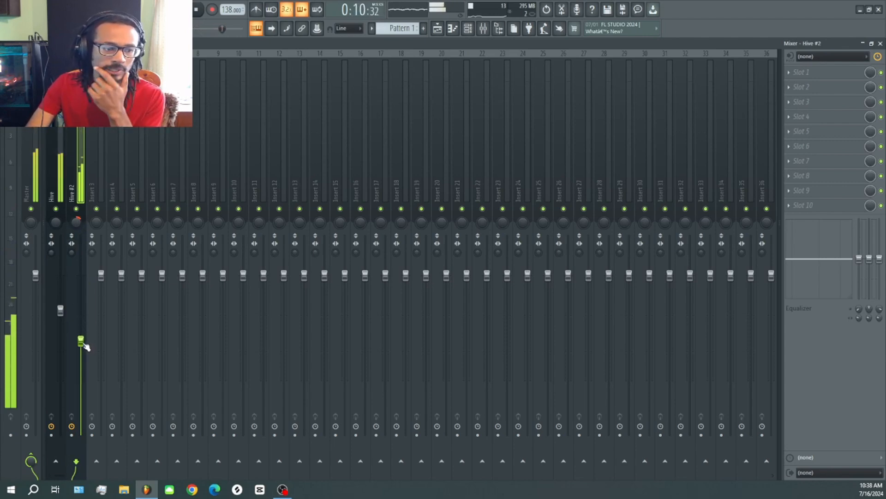
drag(89, 347, 83, 361)
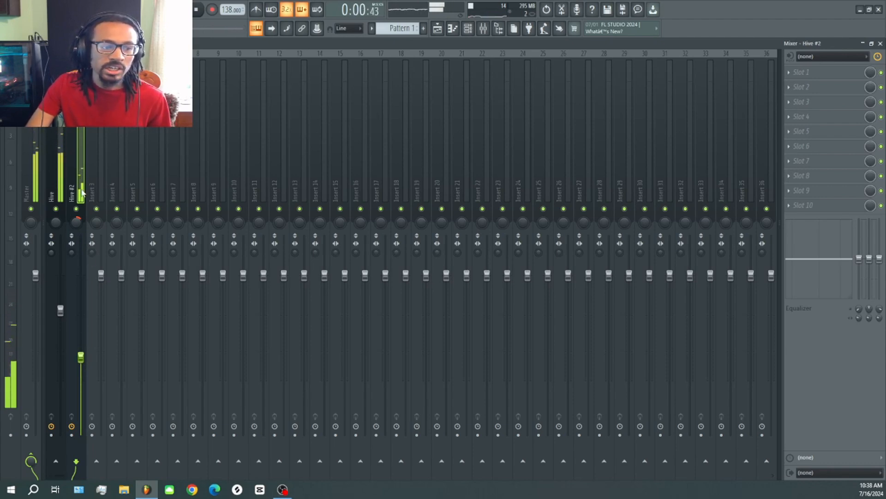
Pan the Hive mixer track slightly left and save the project.
click(58, 196)
drag(55, 223, 55, 229)
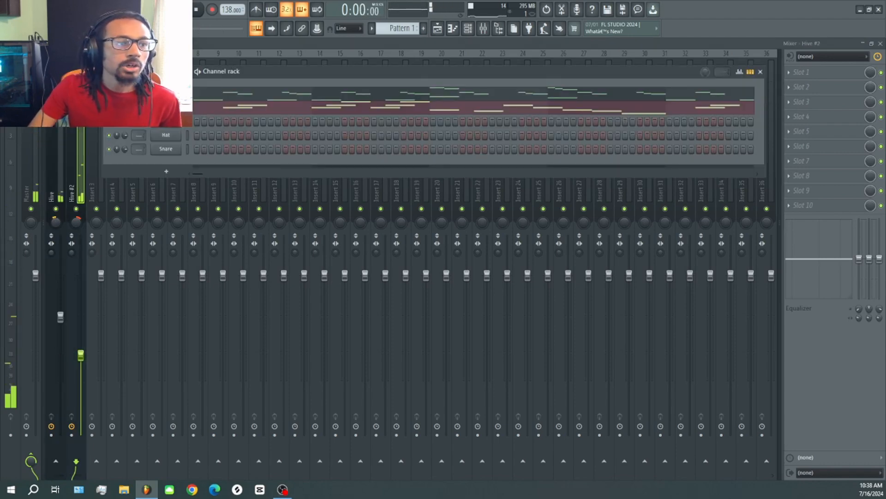
click(8, 7)
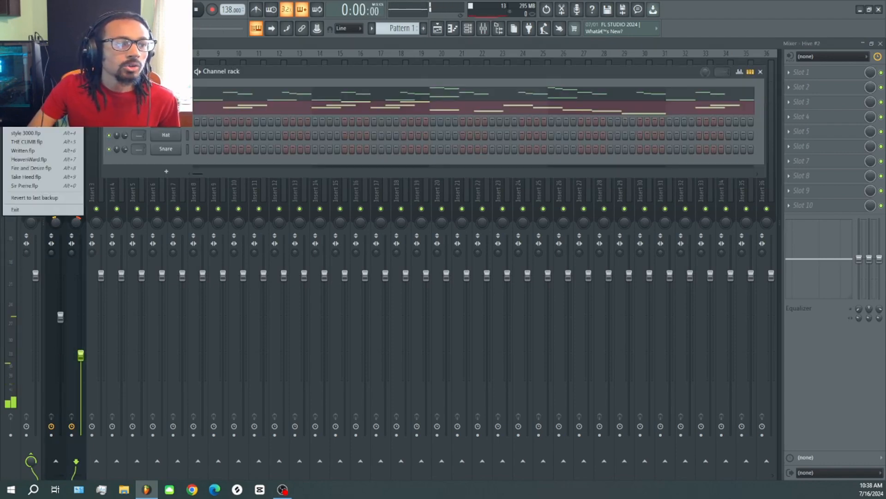
click(23, 45)
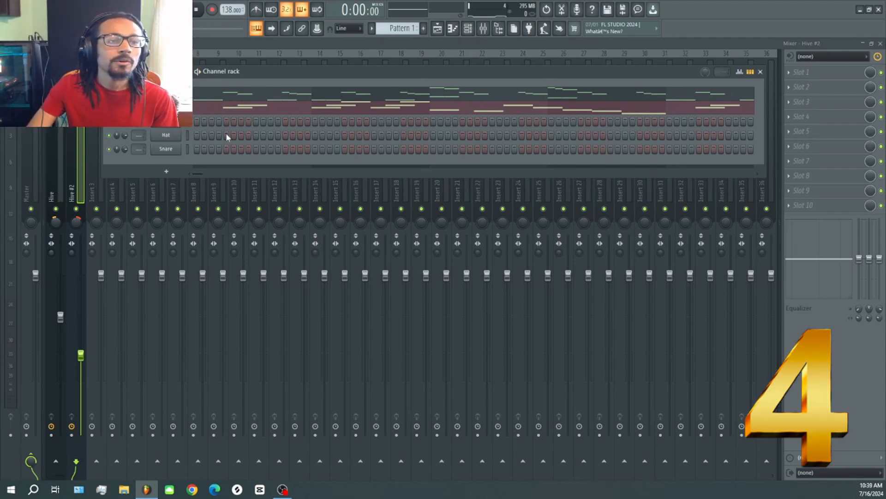
Replace the Clap channel with the Hybrid synth and open its preset list.
right_click(167, 133)
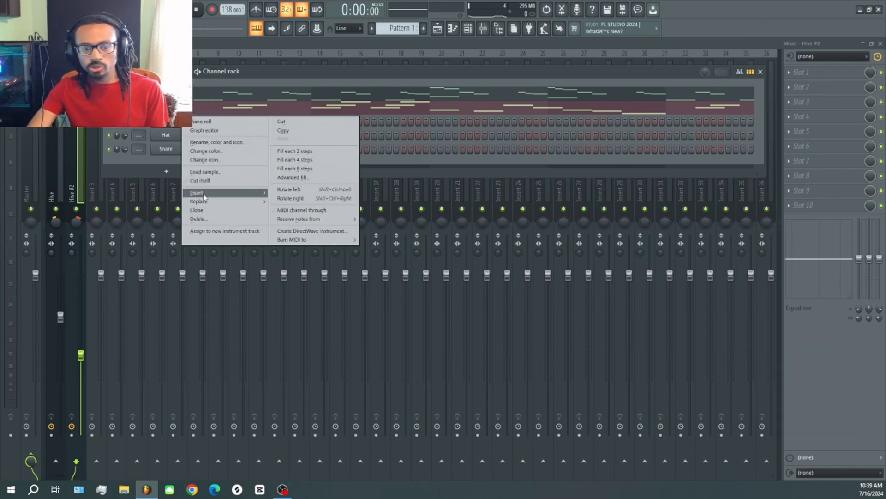
mouse_move(207, 203)
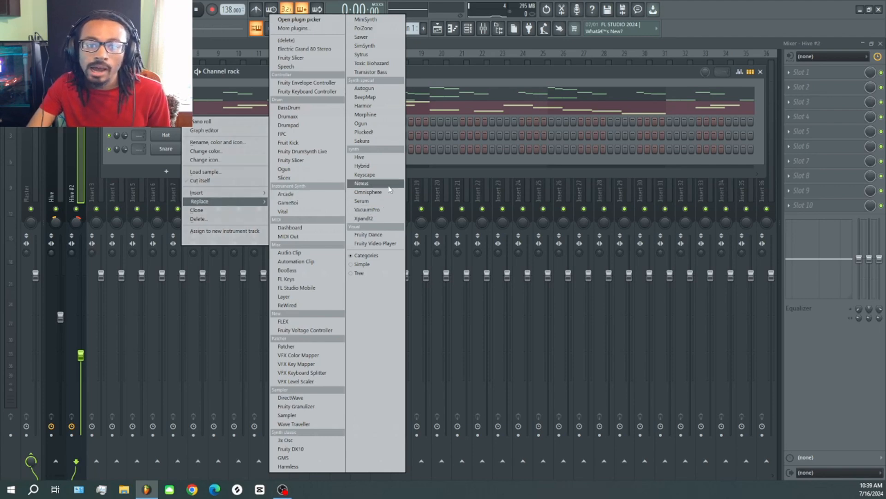
click(383, 163)
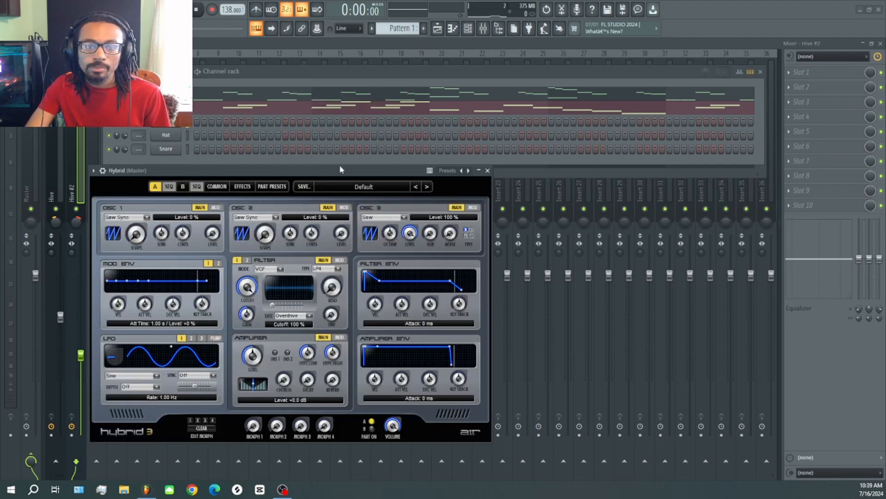
drag(339, 165, 382, 153)
right_click(180, 121)
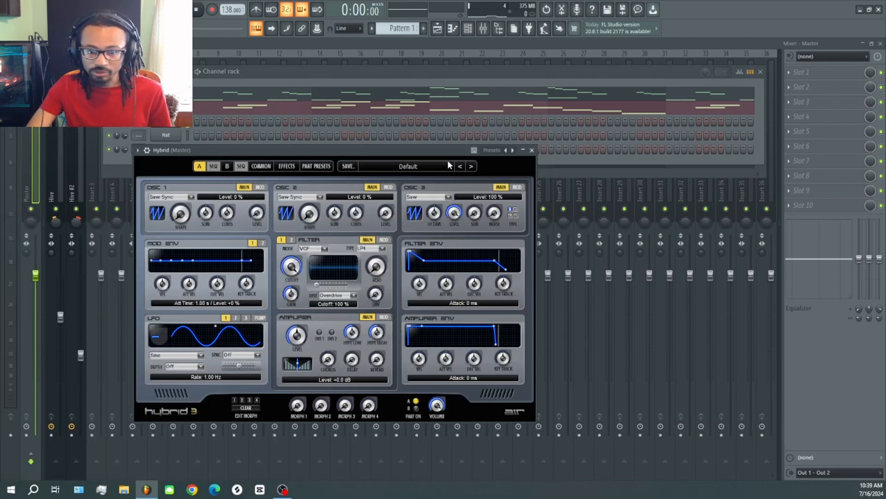
click(405, 170)
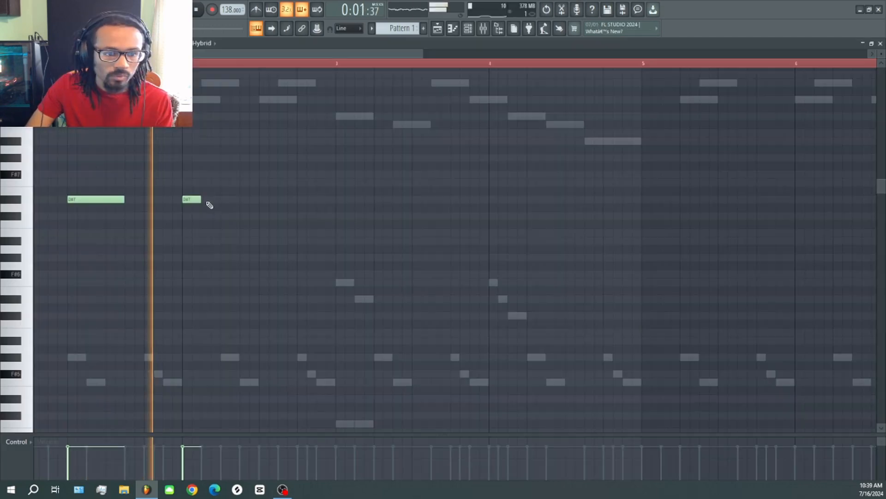
Add another D#7 note and two following C#7 notes to bar 2 of the Hybrid melody.
click(211, 199)
drag(211, 199, 206, 200)
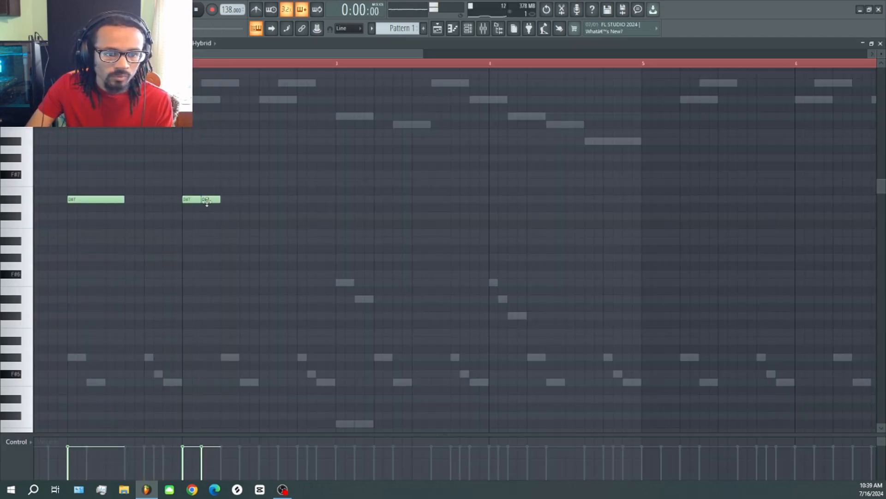
scroll(205, 253, up, 2)
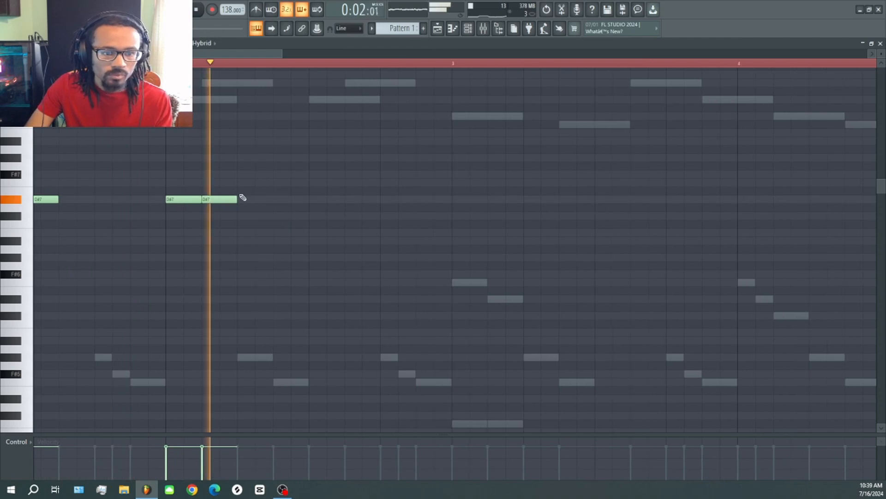
key(space)
click(246, 106)
right_click(259, 102)
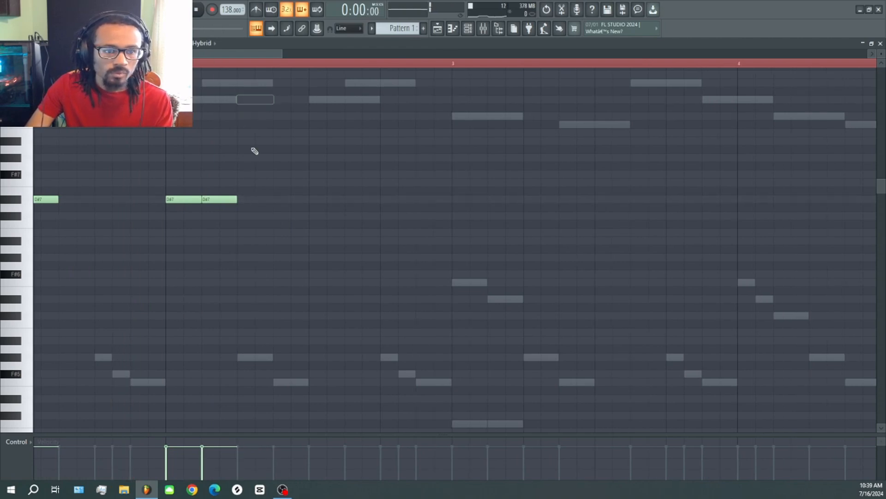
click(239, 232)
drag(239, 233, 245, 215)
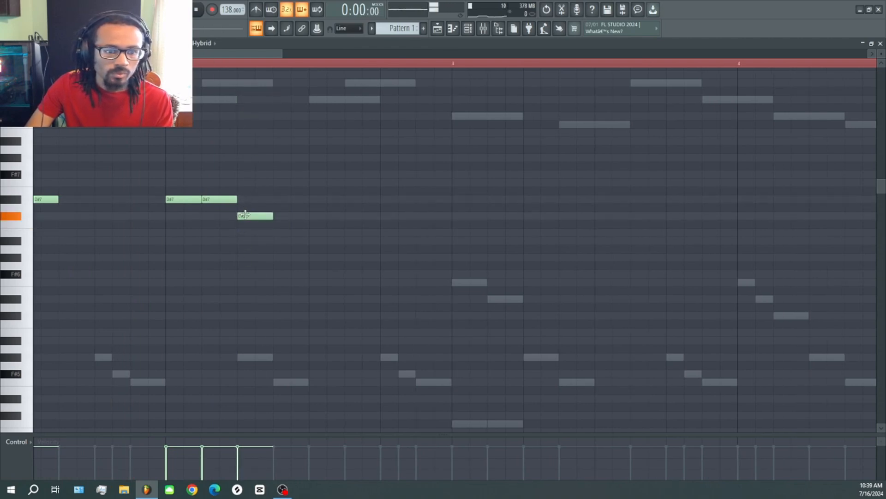
click(284, 215)
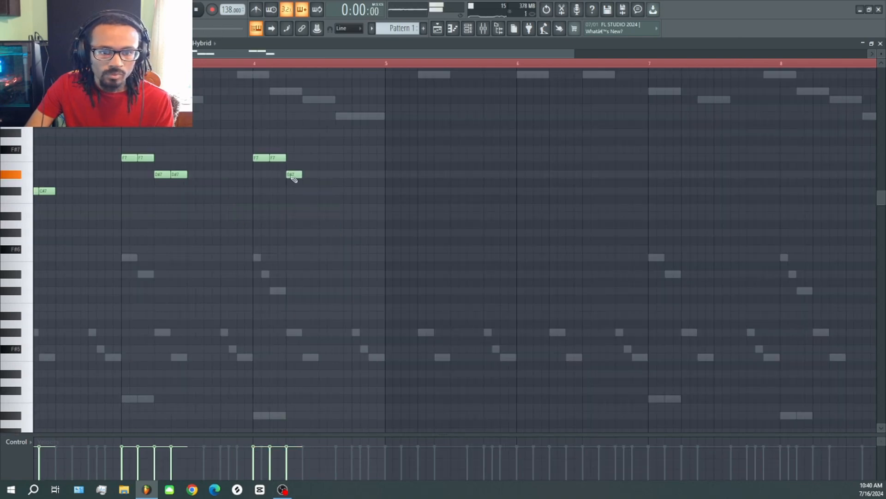
Finish bar 4 of the Hybrid melody with a second D#7, then C7 and C#7 at its end, and play it back.
click(306, 174)
click(360, 207)
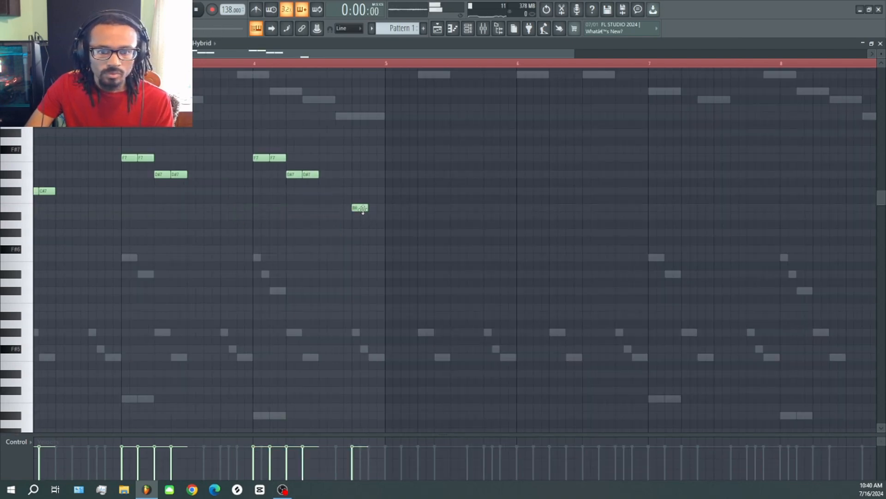
mouse_move(360, 207)
mouse_down()
mouse_move(358, 188)
mouse_move(359, 197)
mouse_up()
click(376, 190)
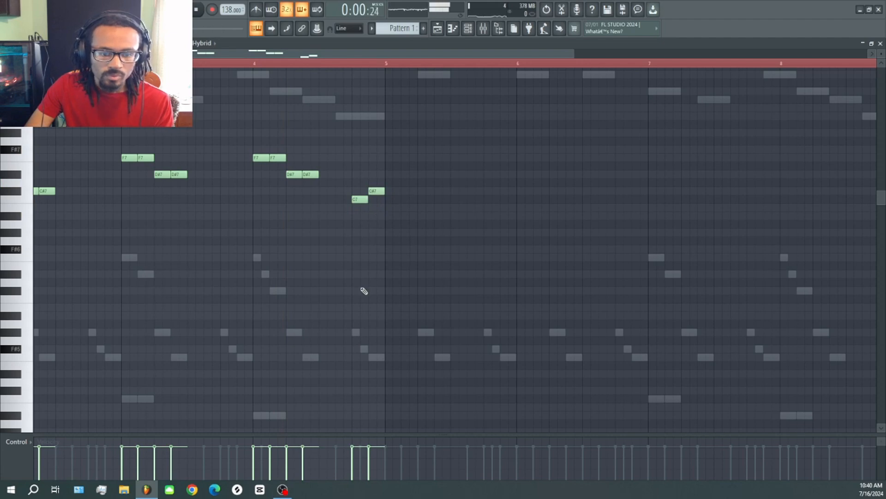
scroll(360, 295, down, 3)
key(space)
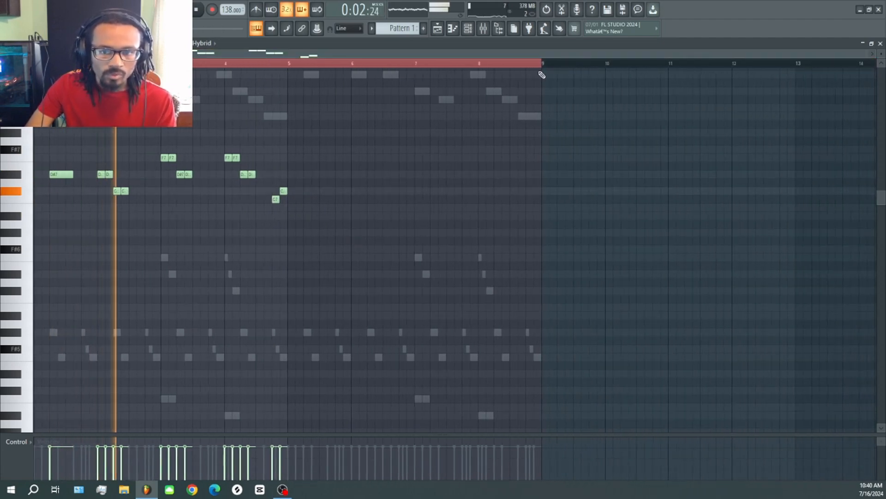
Duplicate bars 1 to 4 of the Hybrid melody into bars 5 to 8 and extend the time selection over all eight bars.
drag(542, 75, 297, 102)
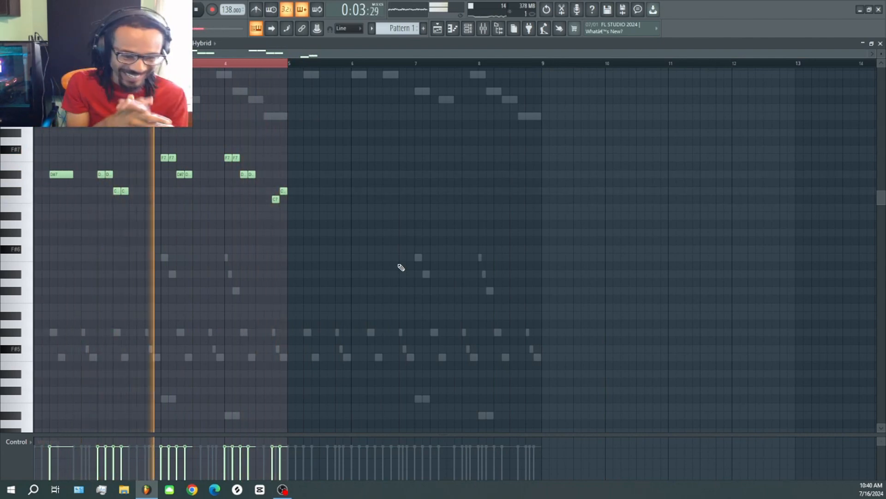
key(ctrl+b)
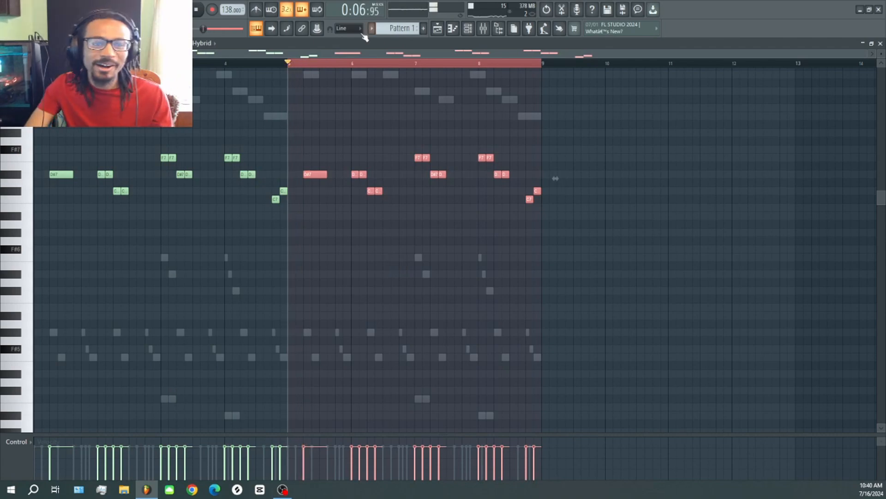
drag(288, 61, 194, 60)
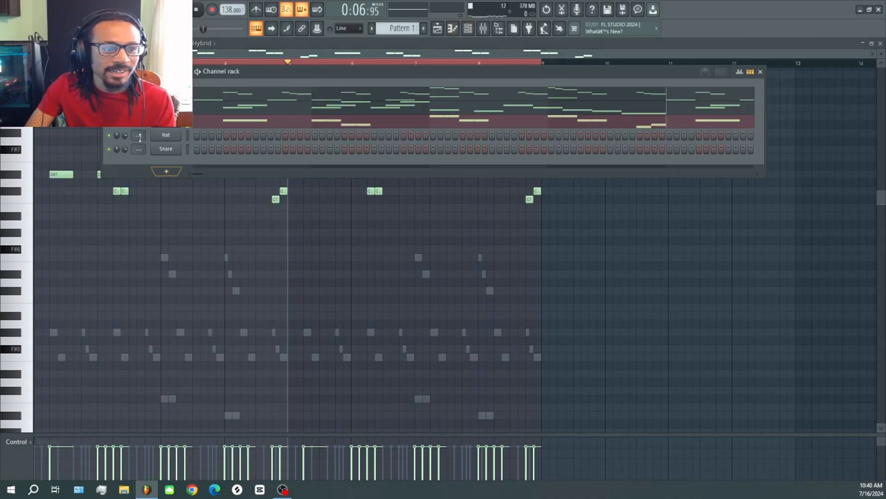
Lower the Hybrid mixer track's volume to between the Hive and Hive #2 levels and pan it slightly left.
key(F9)
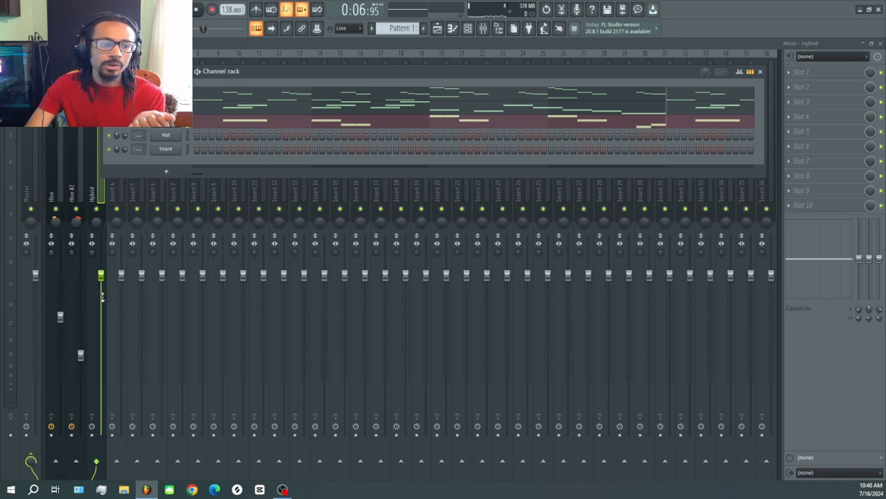
drag(102, 294, 102, 334)
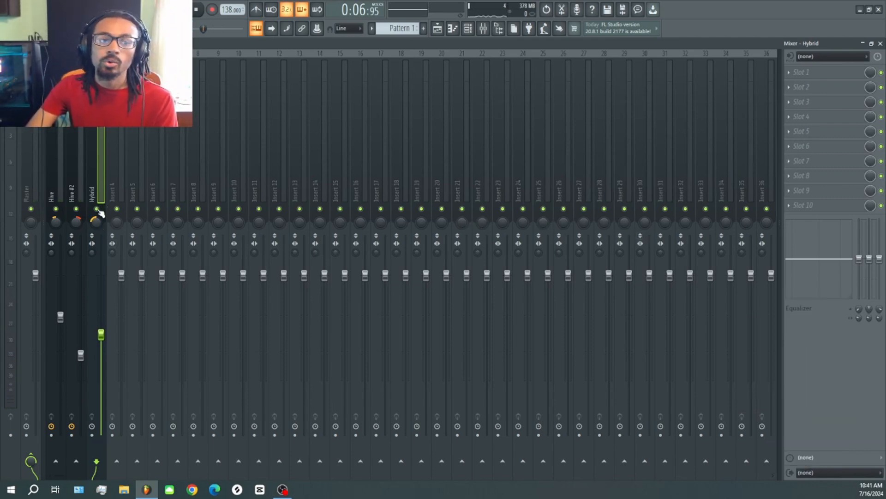
scroll(45, 186, down, 2)
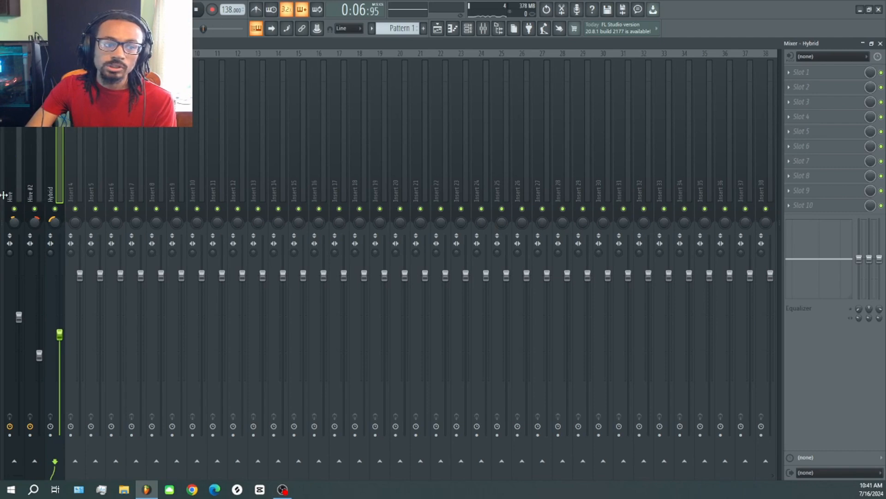
scroll(4, 195, up, 2)
click(58, 195)
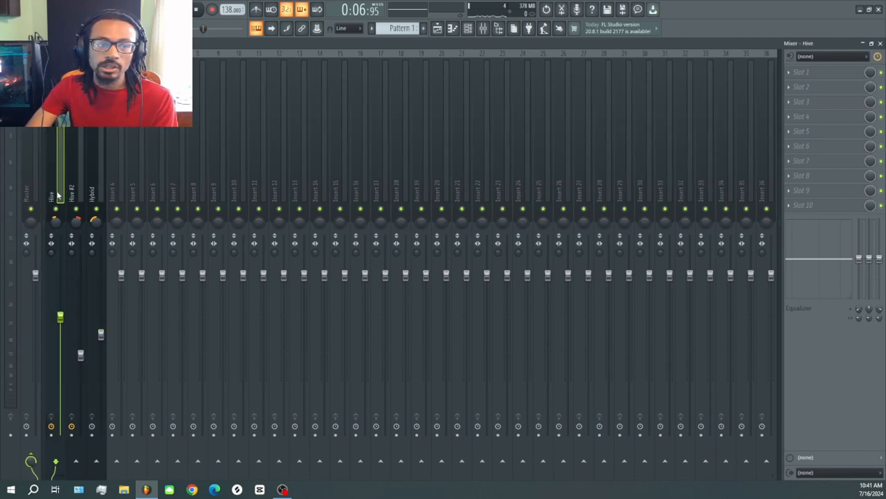
click(77, 193)
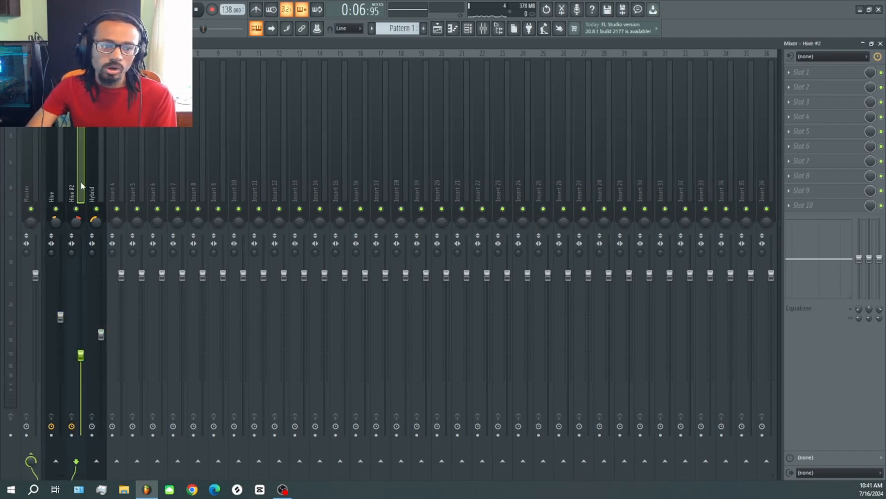
Load ValhallaSupermassive into the first effect slot of the Hybrid mixer track and reduce the slot's mix level.
click(95, 183)
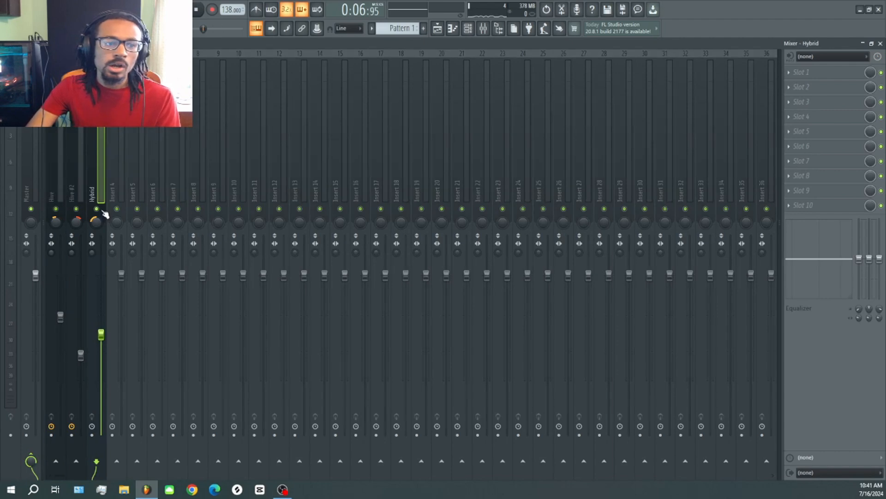
click(818, 70)
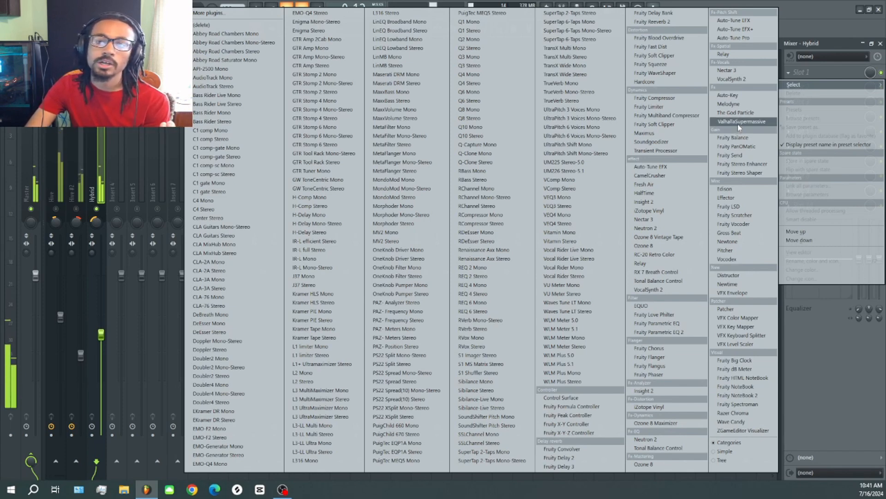
click(738, 123)
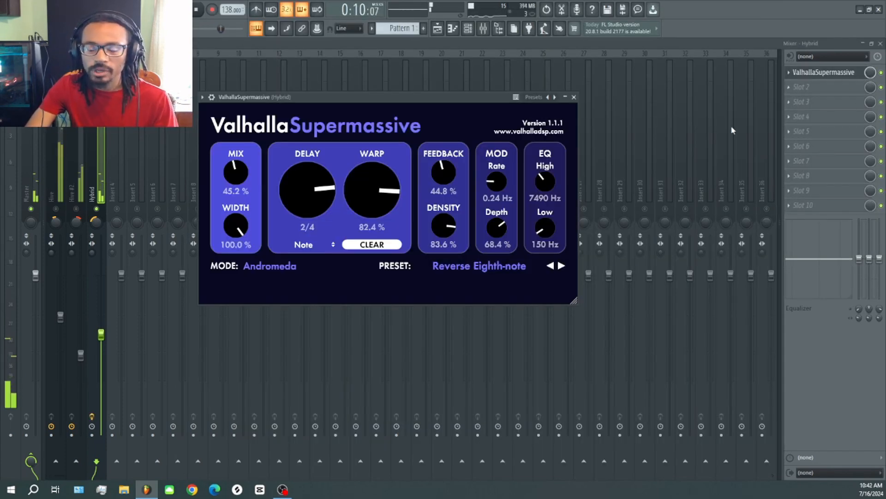
drag(870, 73, 871, 77)
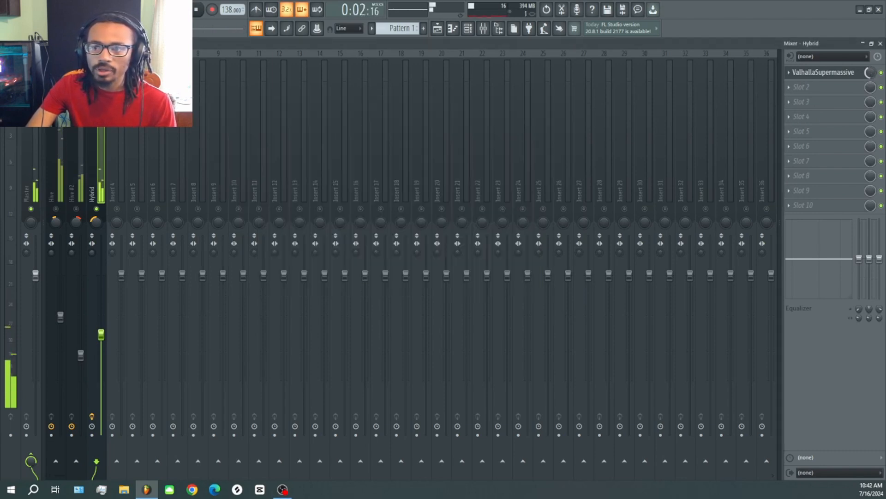
drag(79, 215, 83, 212)
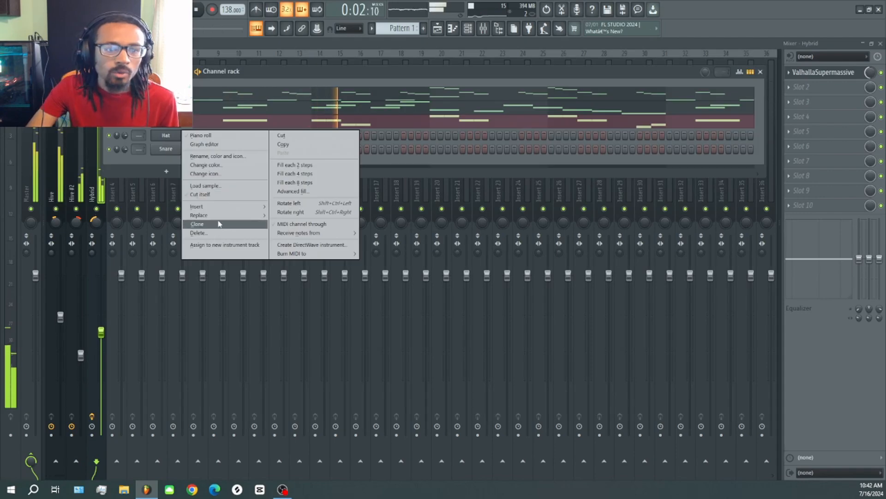
Replace the Hat channel with Serum and load the Bass (Hard) preset BA Hoo [SN].
mouse_move(220, 218)
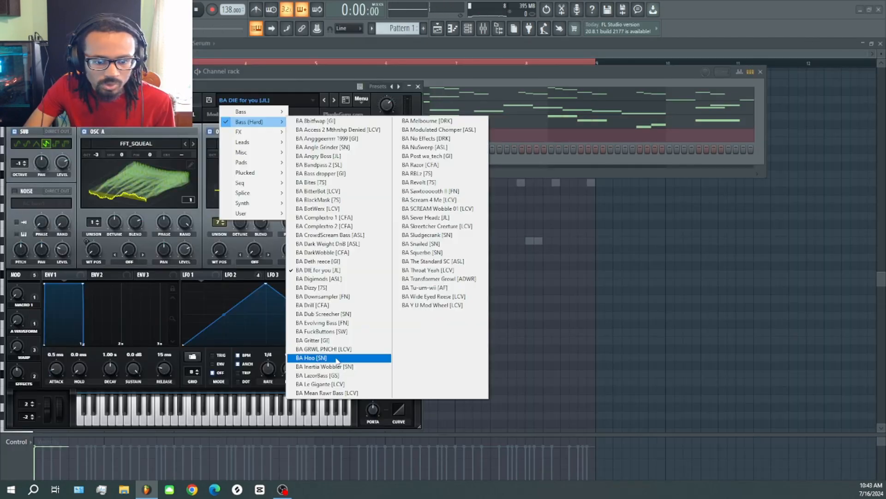
click(351, 359)
click(454, 29)
key(space)
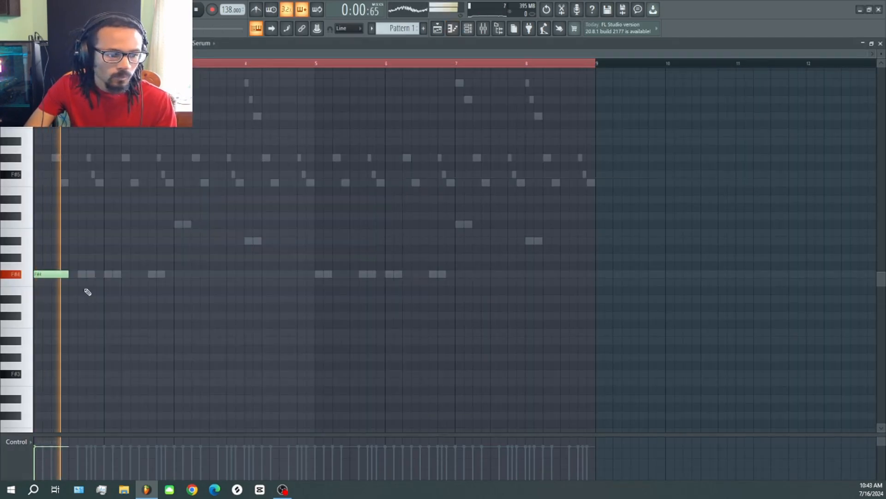
Lengthen the first Serum F#4 note to one full bar and restart playback.
drag(70, 283, 112, 268)
key(space)
click(110, 257)
right_click(111, 256)
key(space)
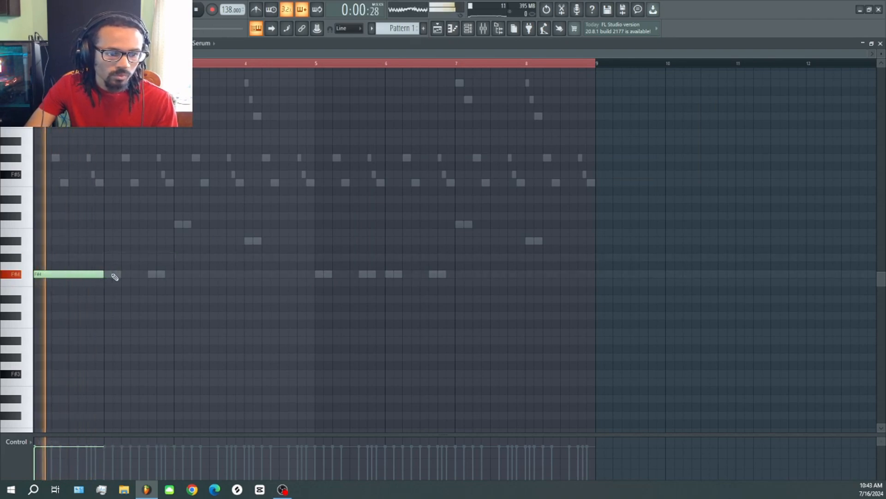
Draw one-bar Serum notes F#4, C5, A#4 and F#4 in bars 2 to 5 and play back the pattern.
click(113, 275)
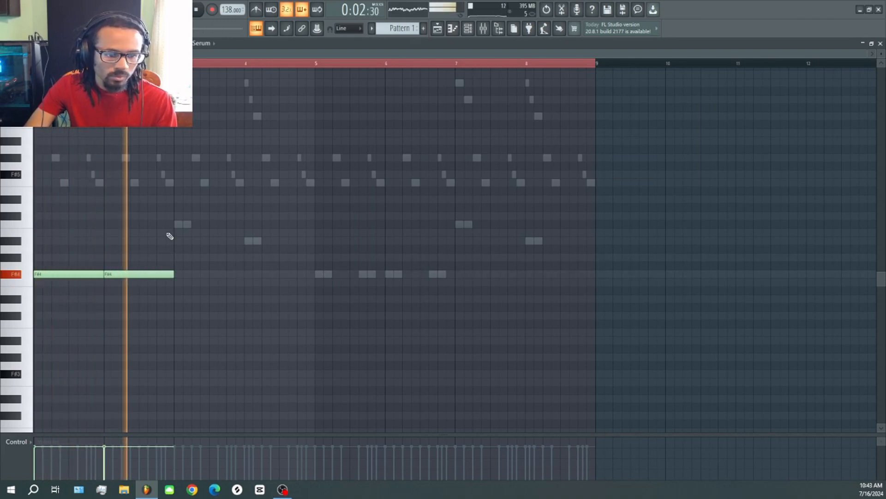
click(181, 225)
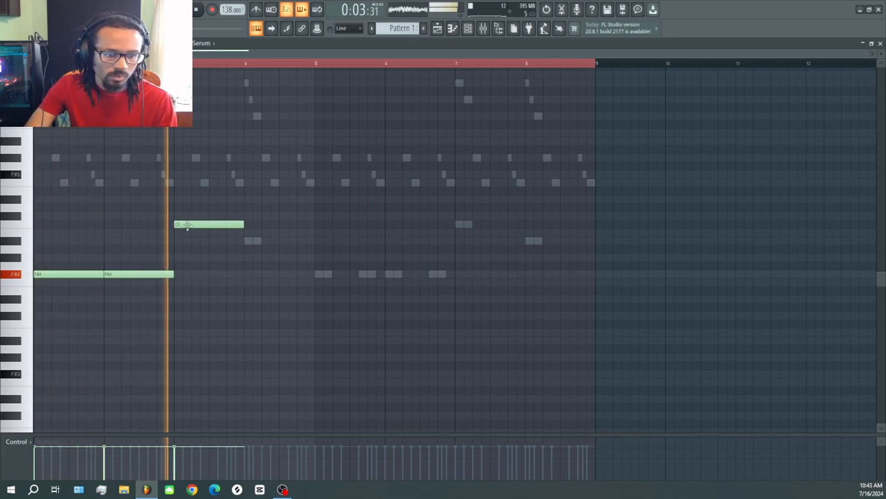
click(249, 241)
click(323, 274)
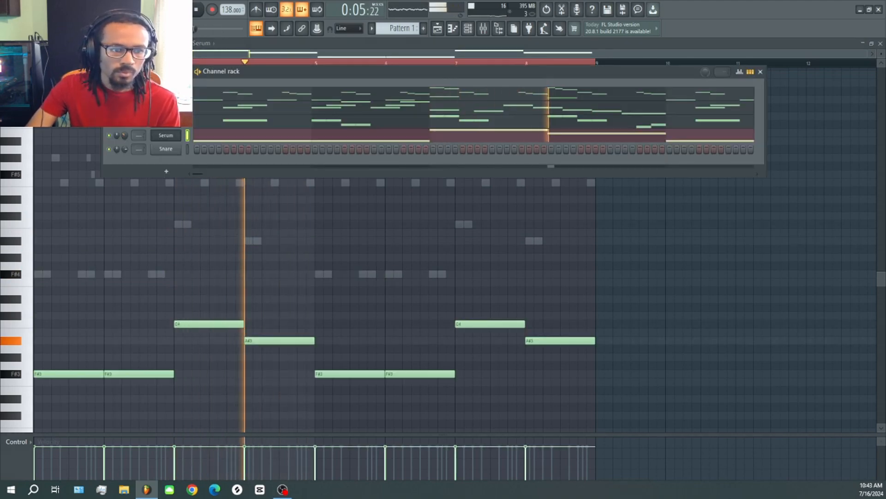
key(space)
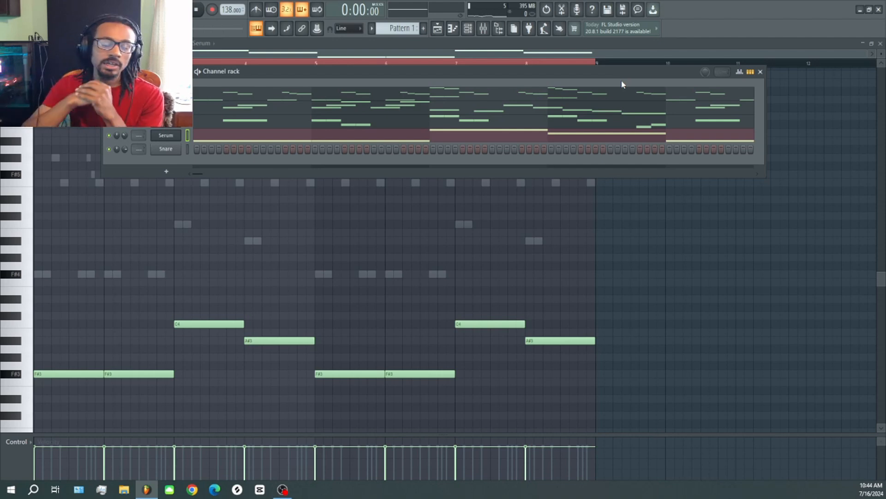
key(space)
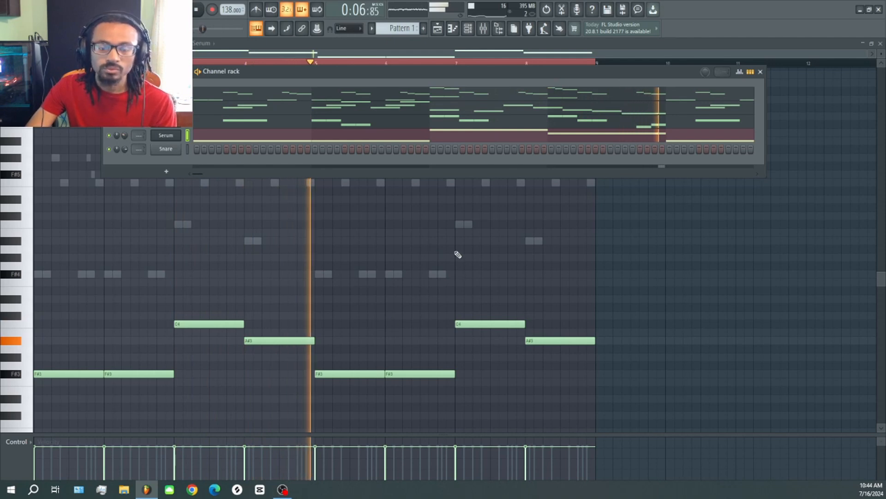
key(space)
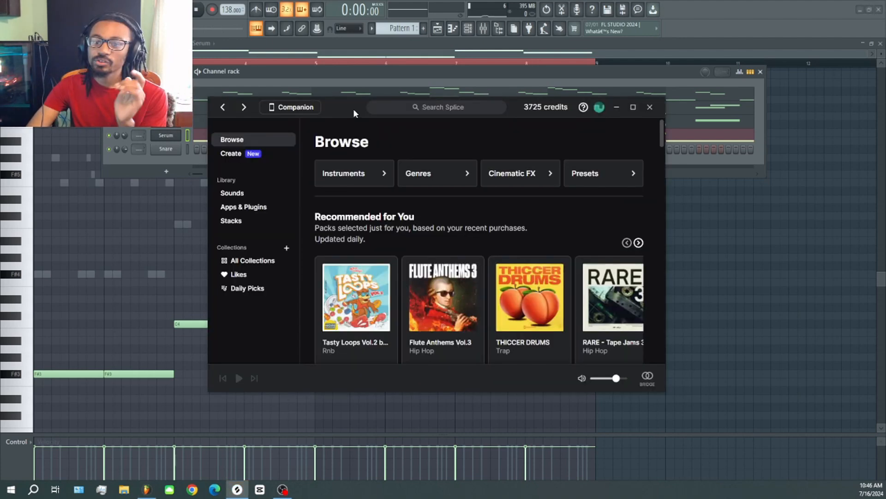
Switch to Splice and search its sample catalogue for "kick".
drag(353, 109, 347, 103)
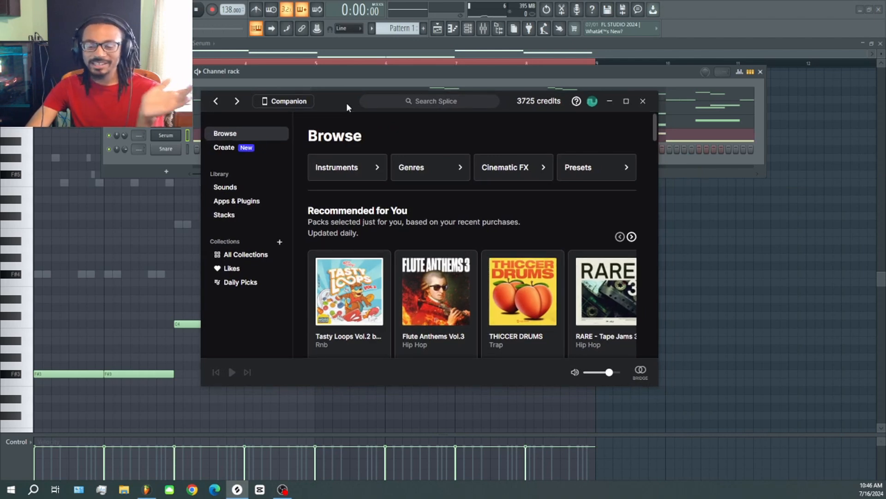
drag(346, 103, 355, 99)
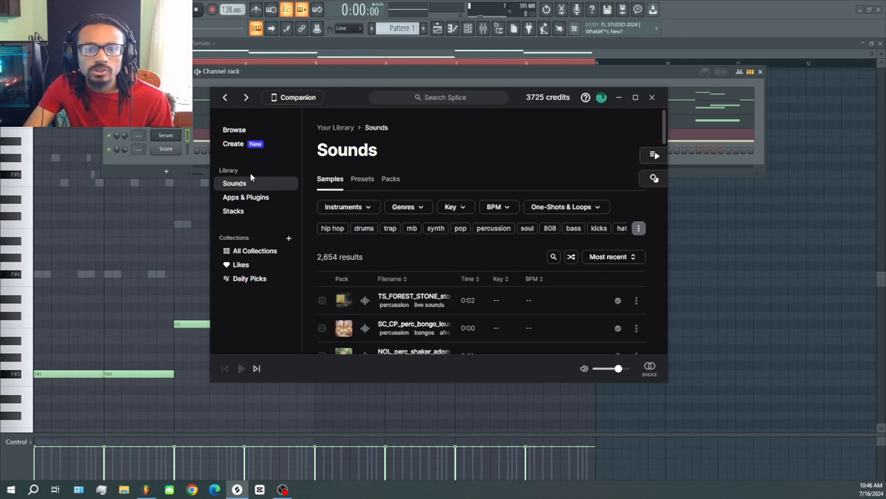
click(477, 100)
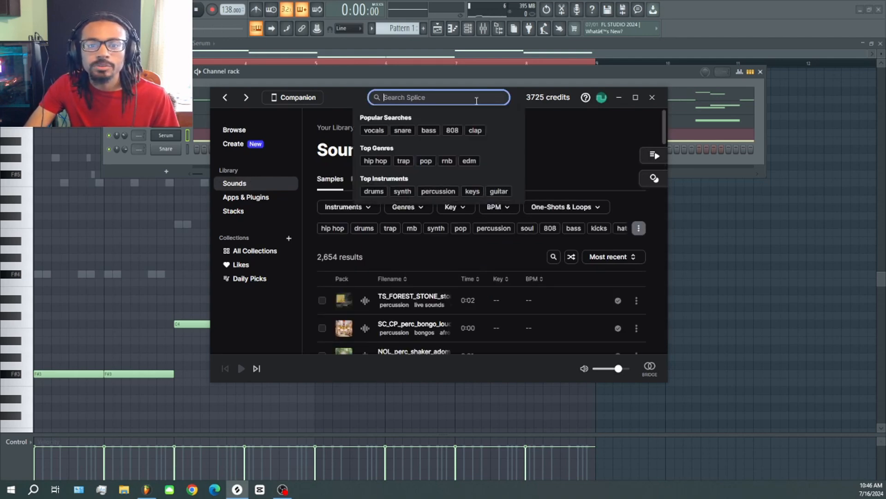
text(kick)
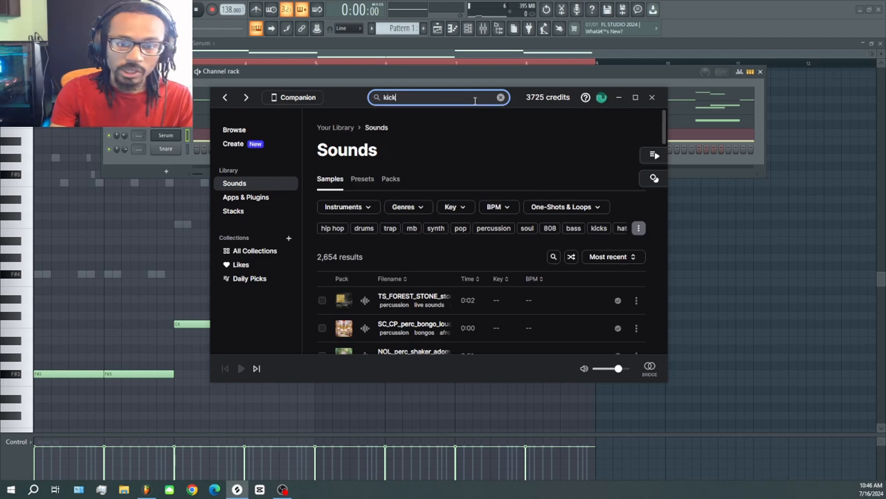
key(Return)
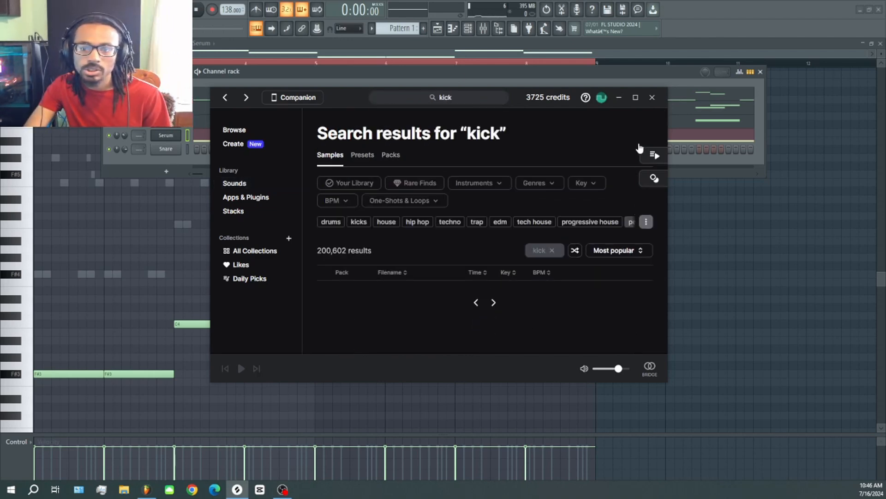
Sort the kick results by most popular and preview the top four kick one-shots, from OS_FF_Wired_Kick.wav up to the T_TSCR2 kick.
scroll(550, 194, down, 1)
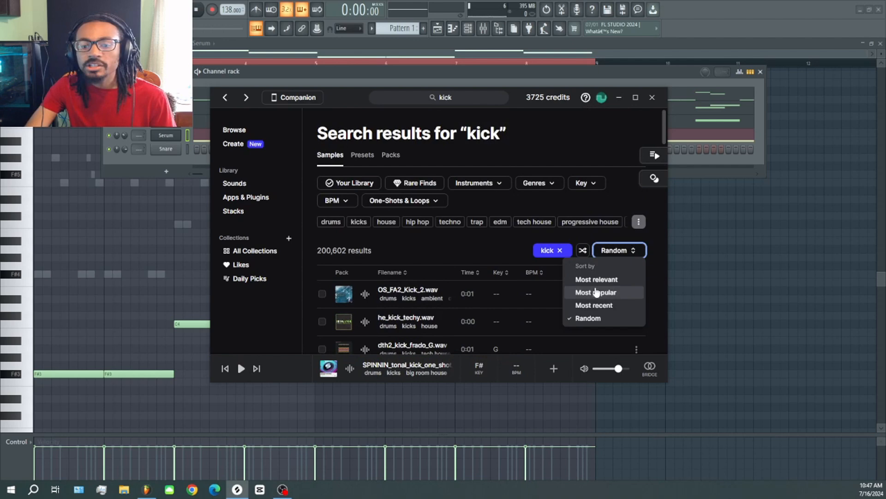
click(596, 292)
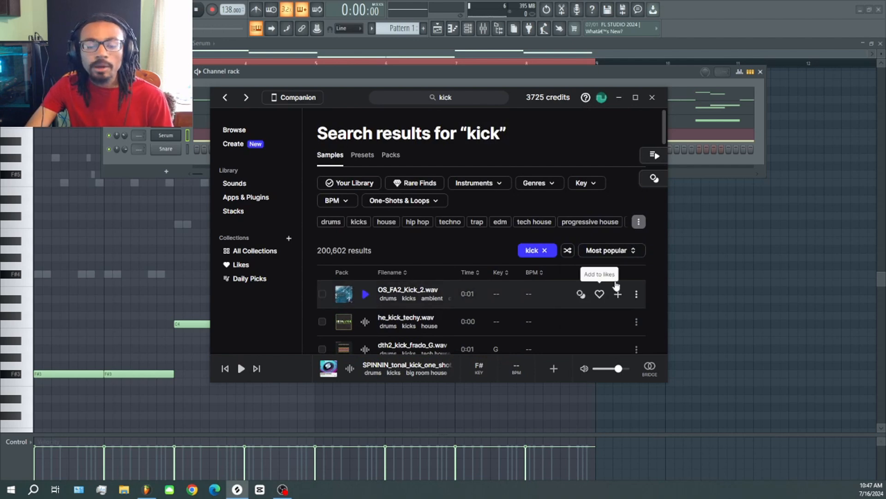
scroll(617, 238, down, 2)
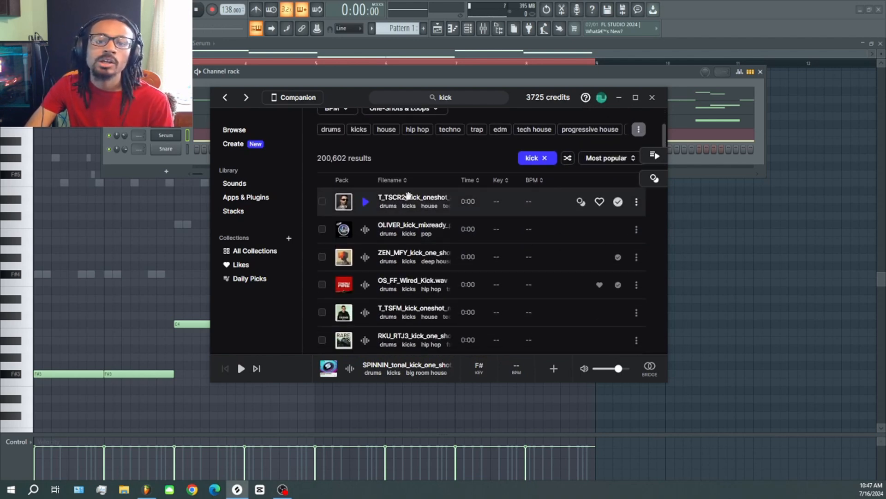
click(365, 285)
click(365, 258)
click(365, 230)
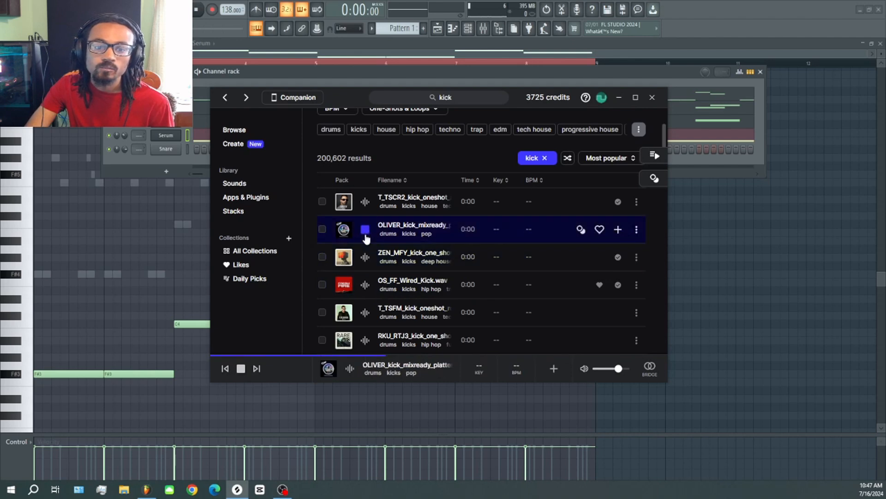
click(366, 202)
scroll(548, 225, down, 2)
scroll(548, 225, up, 4)
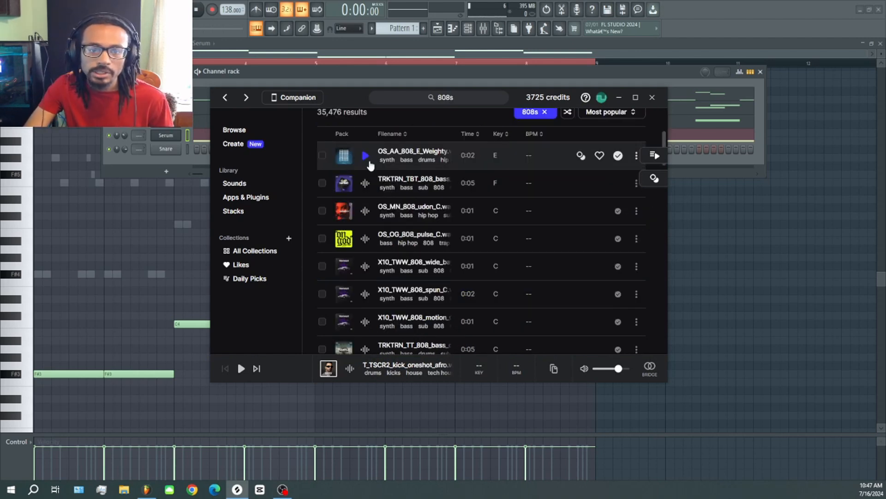
Preview the most popular samples in the 808s results, from OS_AA_808_E_Weighty down to OS_OG_808_monsters.
click(365, 156)
click(366, 183)
click(365, 211)
click(365, 239)
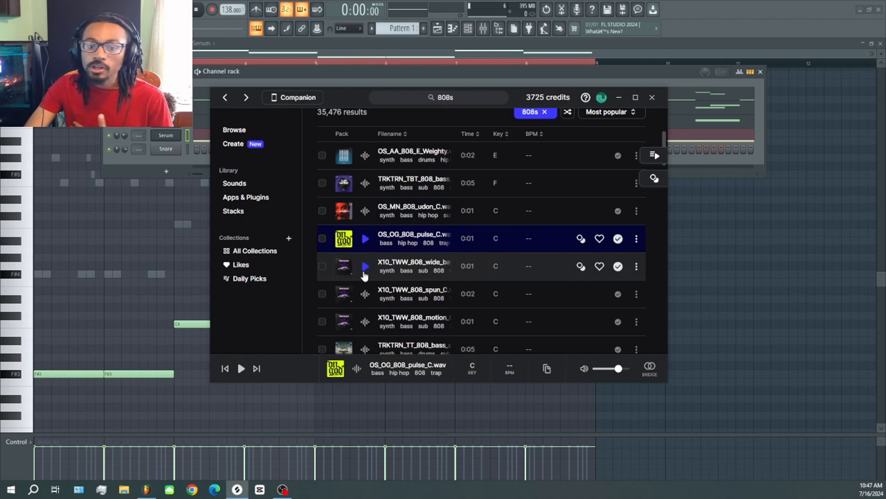
click(365, 267)
click(365, 293)
click(365, 322)
scroll(364, 321, down, 2)
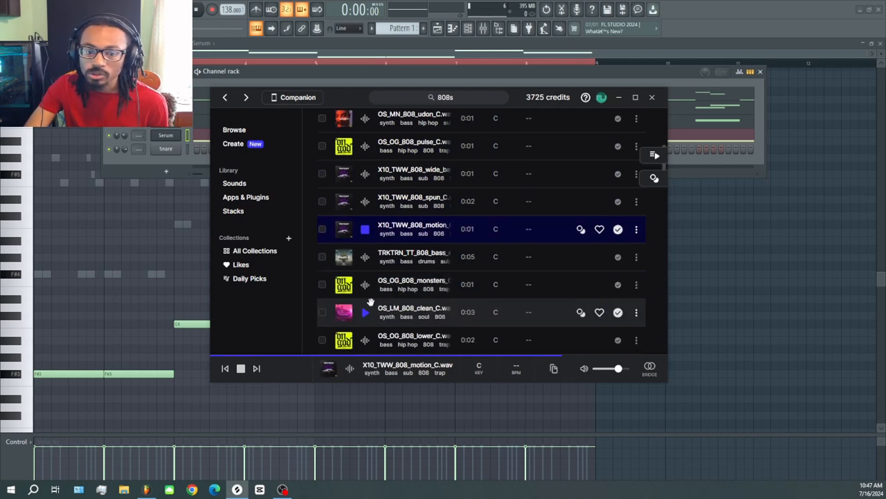
click(365, 257)
click(365, 283)
scroll(361, 261, down, 1)
scroll(362, 260, up, 6)
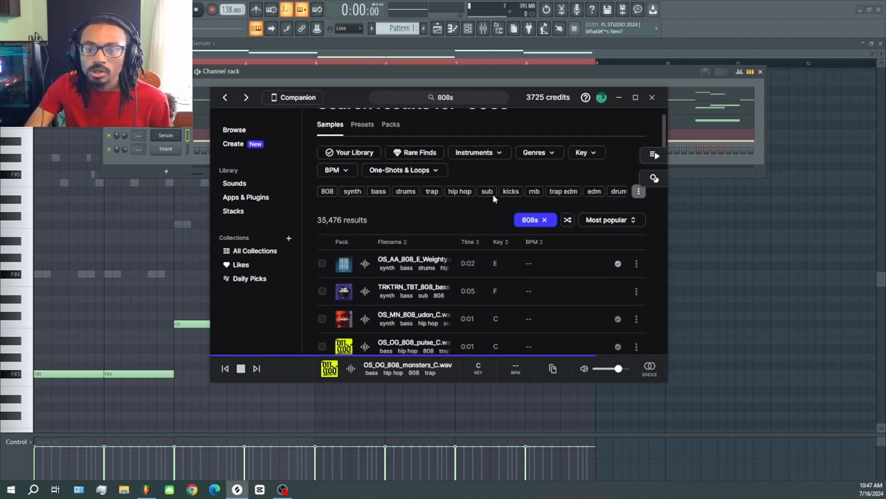
Sort the 808s results in random order and preview the samples from OS_BB_808_A#_CACTI down to the ORBIT bass loop.
click(602, 250)
click(590, 317)
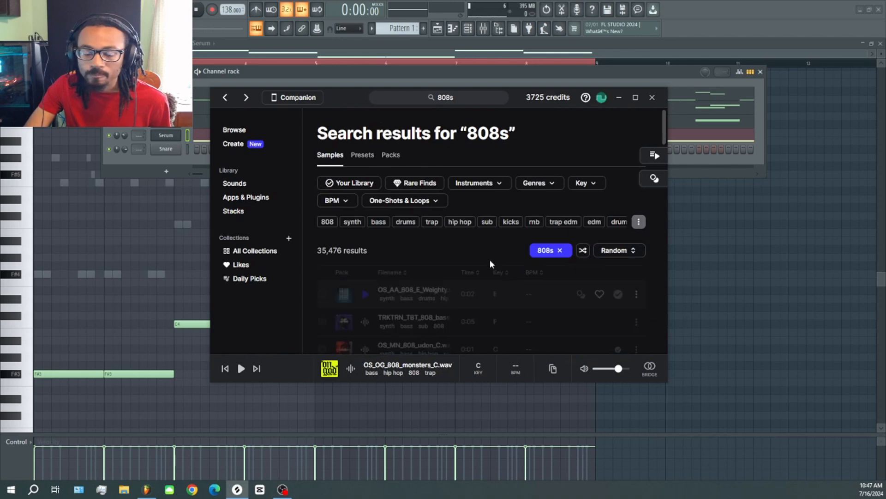
scroll(462, 263, down, 1)
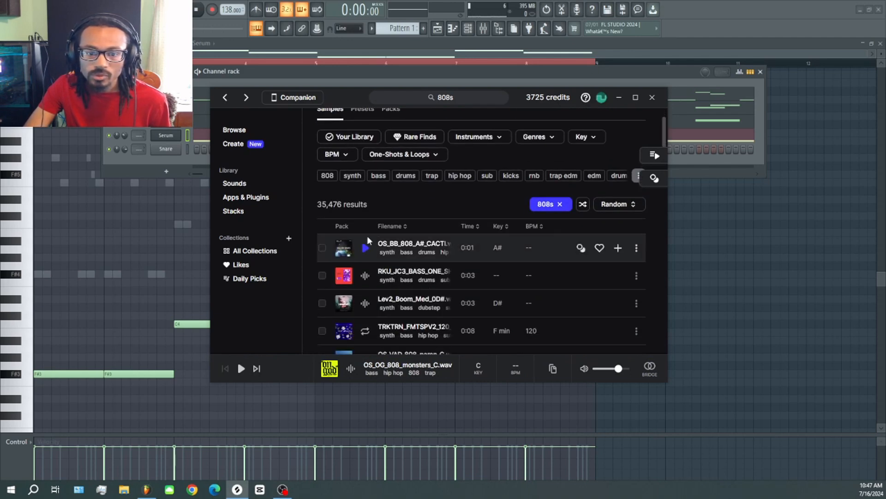
click(365, 247)
click(365, 275)
scroll(366, 272, down, 2)
click(365, 211)
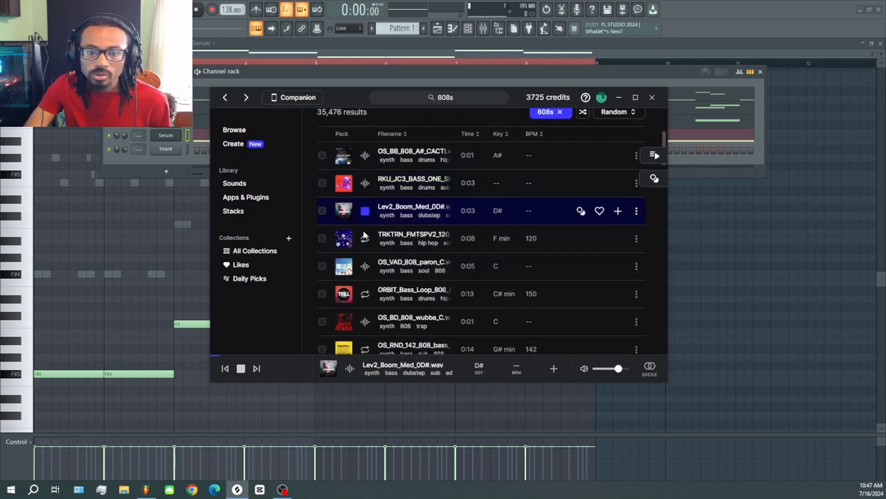
click(365, 238)
click(365, 266)
click(365, 293)
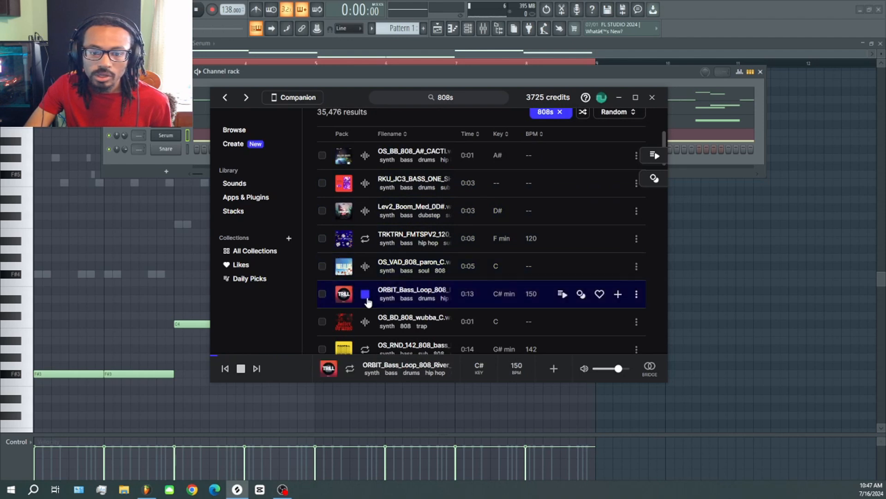
Preview more of the randomly sorted 808s, including the RARE_808_bass_raw and BULLYFINGER one-shots.
scroll(367, 251, down, 2)
key(Down)
click(372, 295)
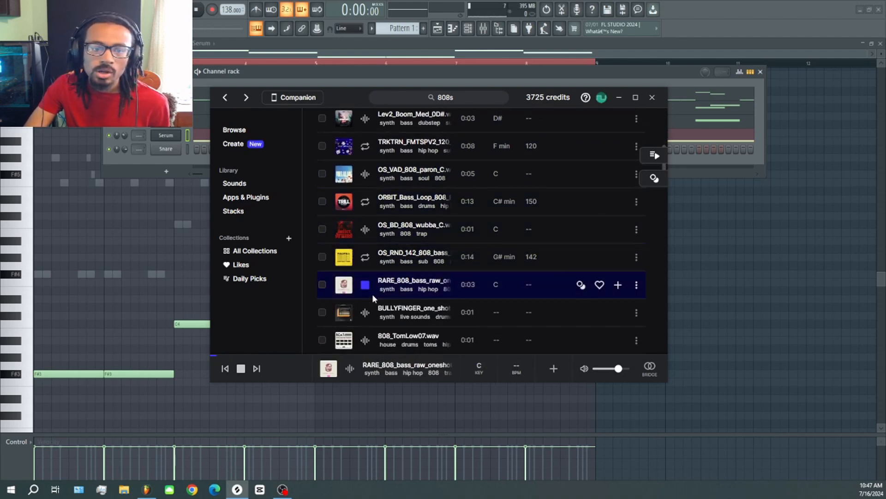
click(366, 312)
scroll(503, 244, up, 4)
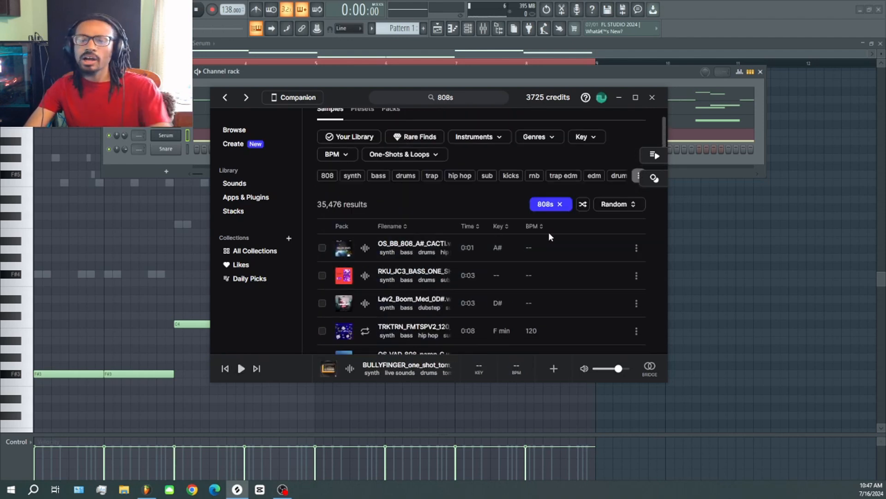
scroll(548, 232, up, 2)
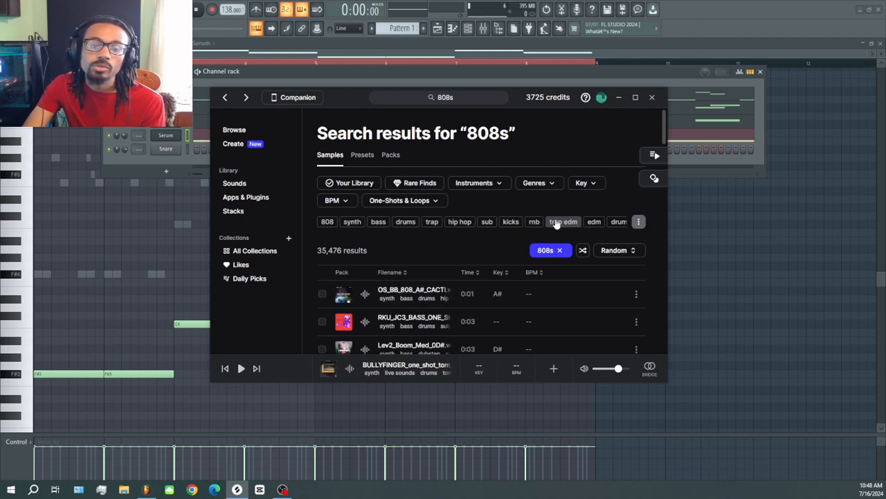
scroll(597, 183, down, 2)
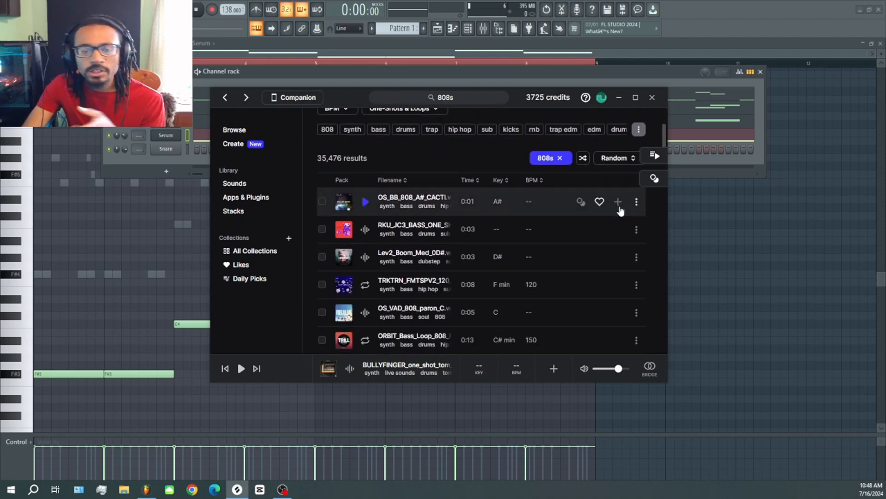
Search the sample catalogue for "kicks" and add DBM_CK_KICK_26.wav to the library.
click(449, 99)
text(kicks)
key(Return)
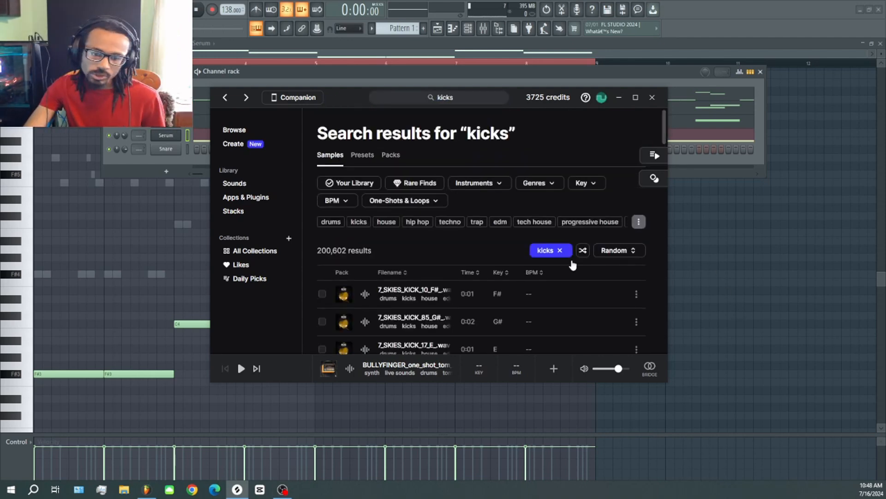
scroll(462, 295, down, 1)
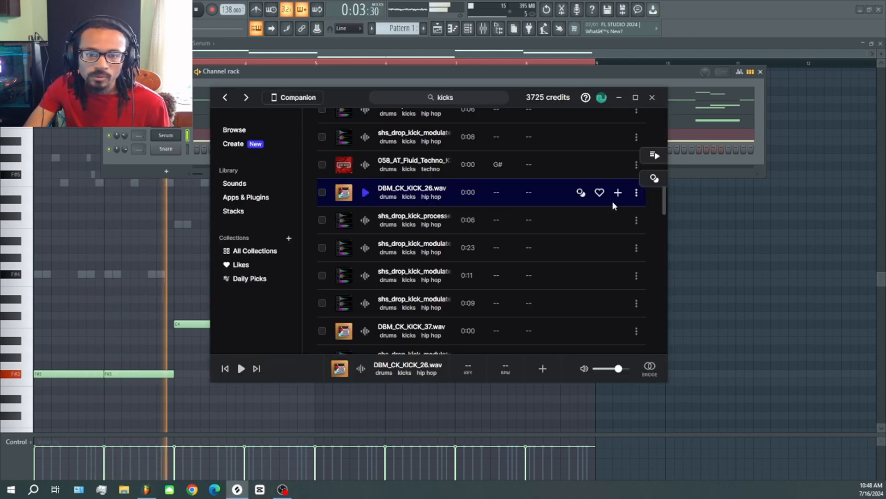
click(617, 192)
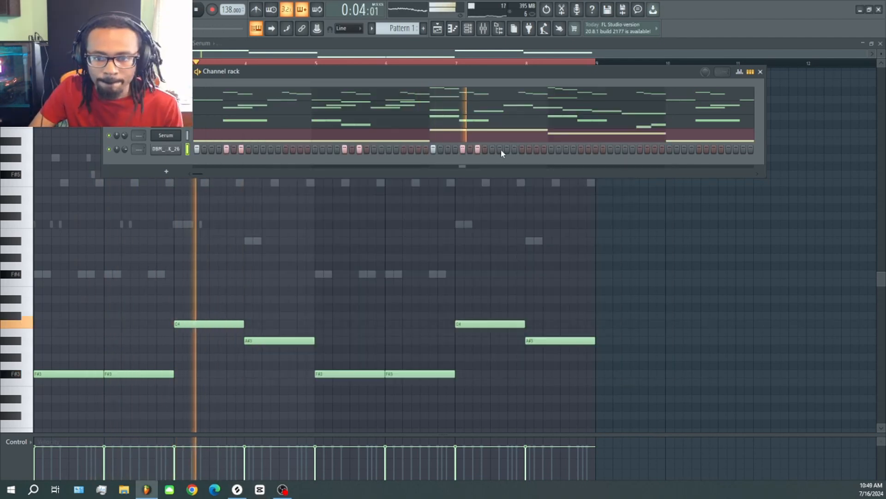
Switch to FL Studio, add a hit on step 53 of the DBM_CK_KICK_26 channel and restart playback.
click(581, 149)
key(space)
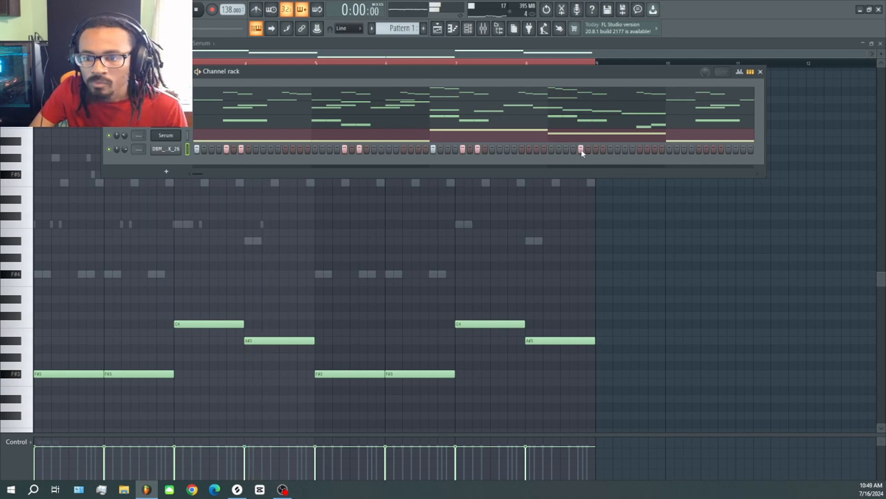
key(space)
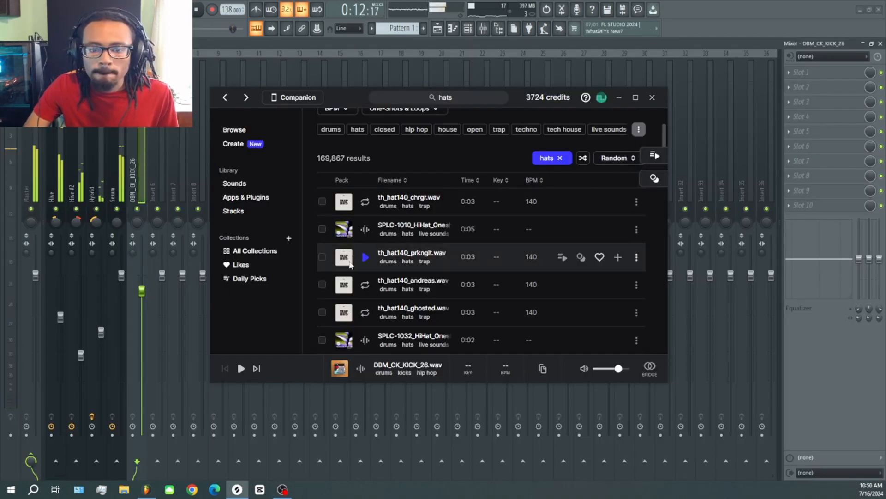
Switch to Splice and browse the randomly sorted "hats" results for a hi-hat sample.
scroll(455, 254, down, 4)
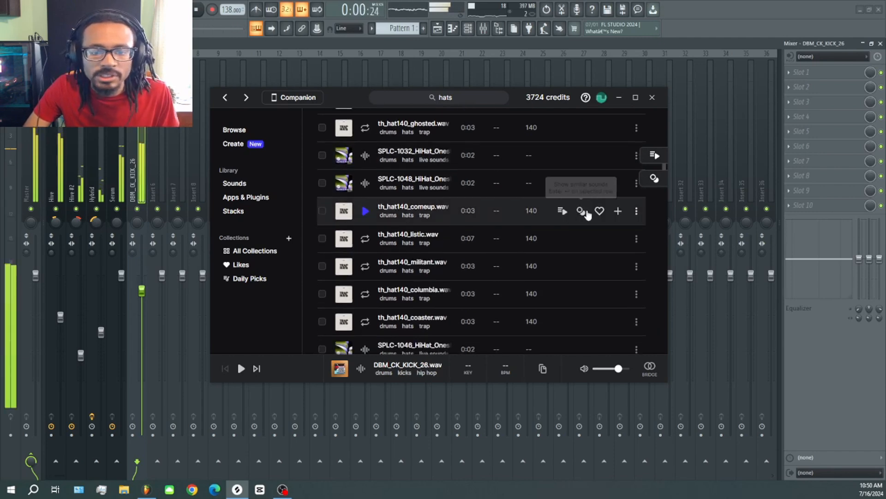
scroll(587, 215, down, 2)
scroll(604, 217, down, 1)
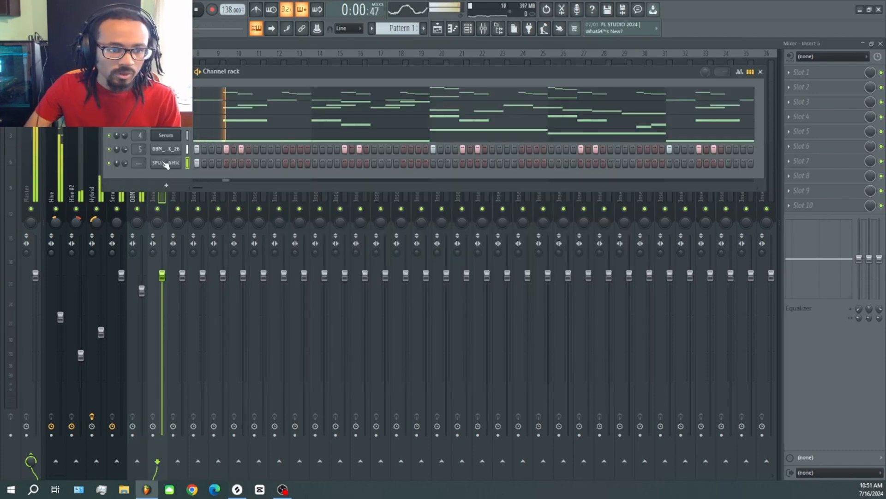
Switch to FL Studio and inspect the SPLC-1037 hi-hat channel's sample settings and its notes in the piano roll.
click(166, 163)
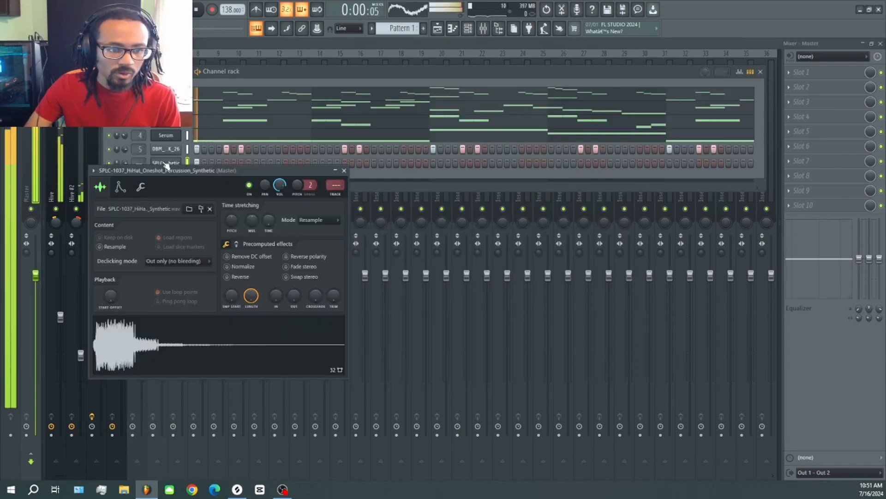
click(344, 170)
key(space)
key(F7)
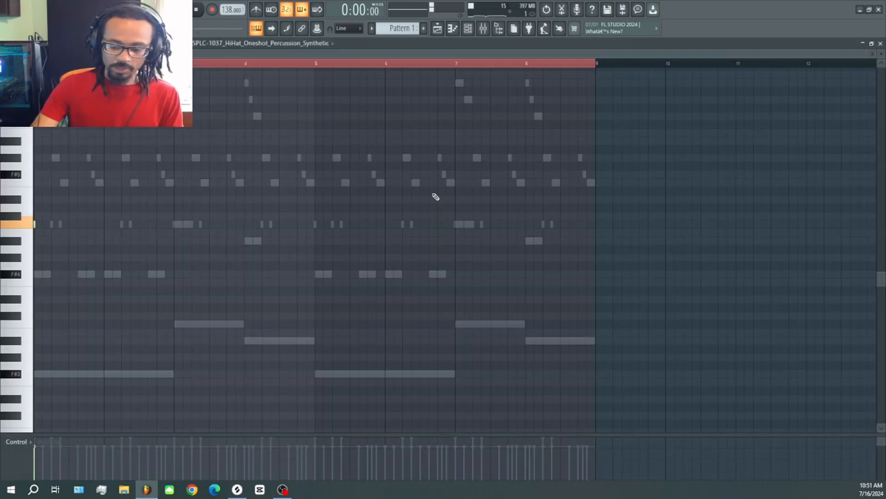
Add open hi-hat hits on steps 9, 10, 11 and 13 of the 093_AT_Fluid_Hi-Hat_-_Open channel and play back the pattern.
key(space)
key(F6)
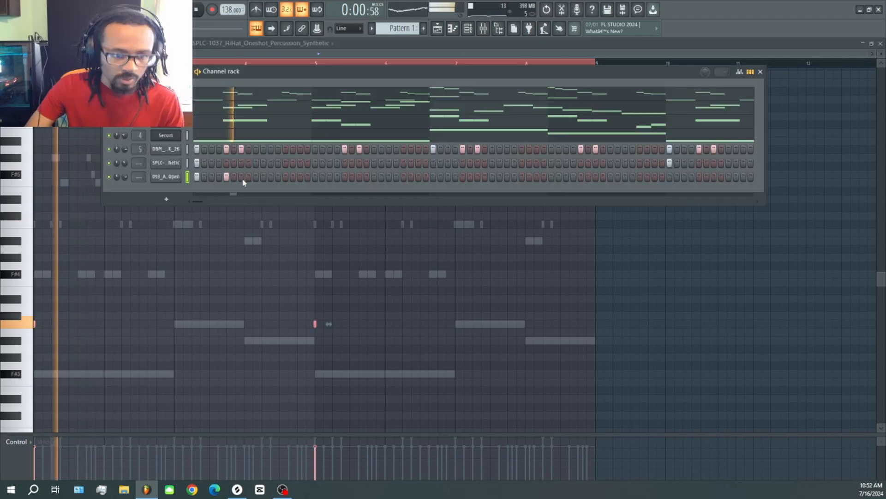
drag(256, 177, 271, 177)
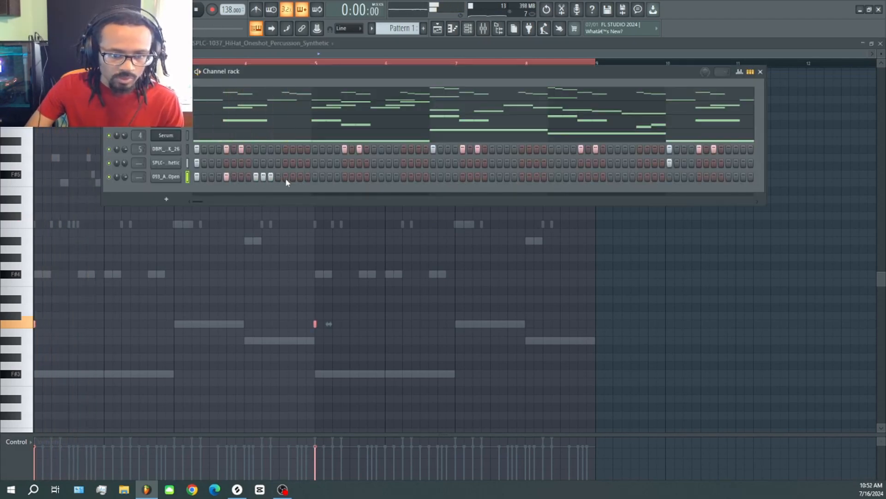
click(285, 177)
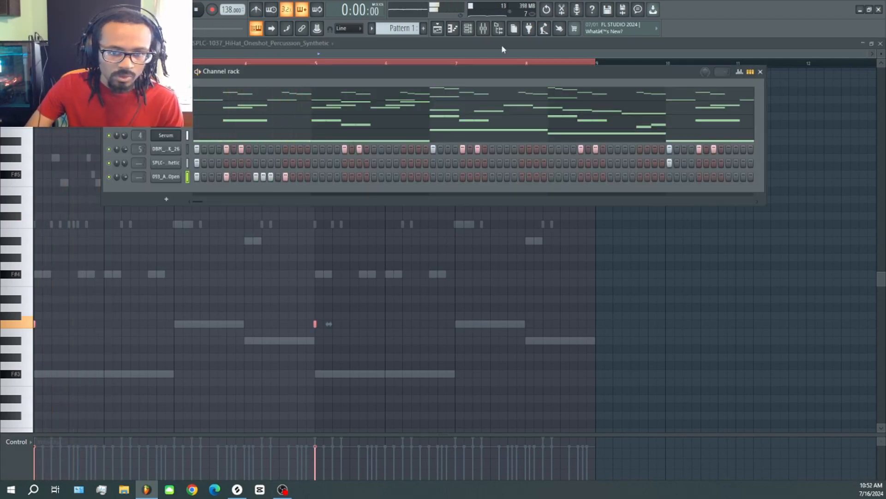
key(space)
key(space)
Using a finer piano-roll snap, delay the open hi-hat hits on steps 10 and 11 by a quarter and a half step, then play them back.
click(452, 29)
scroll(50, 227, up, 6)
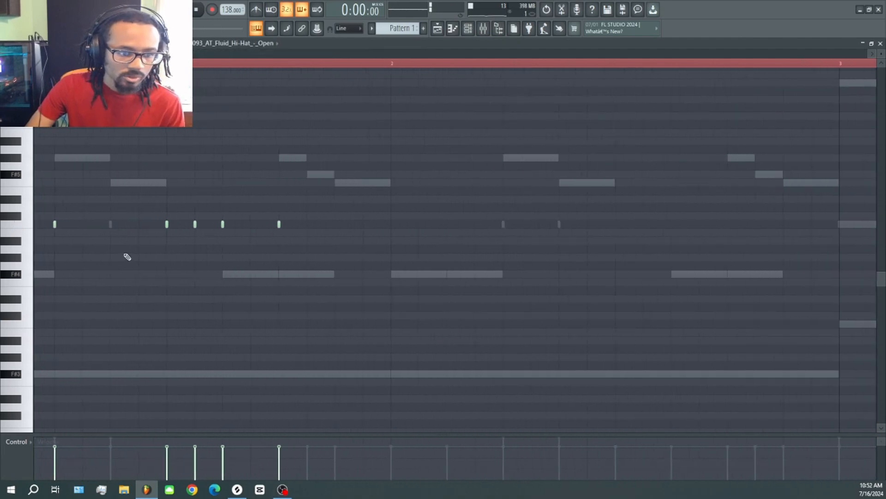
scroll(127, 257, up, 4)
click(25, 43)
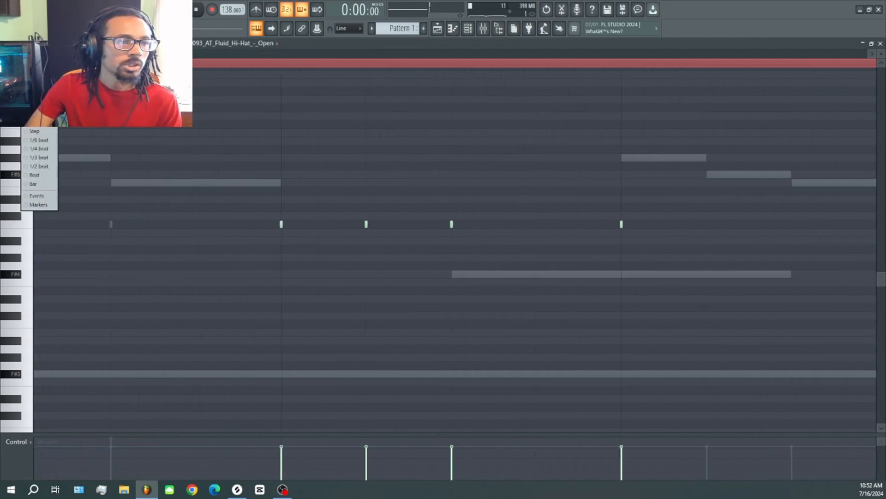
click(39, 104)
drag(483, 242, 390, 223)
click(474, 225)
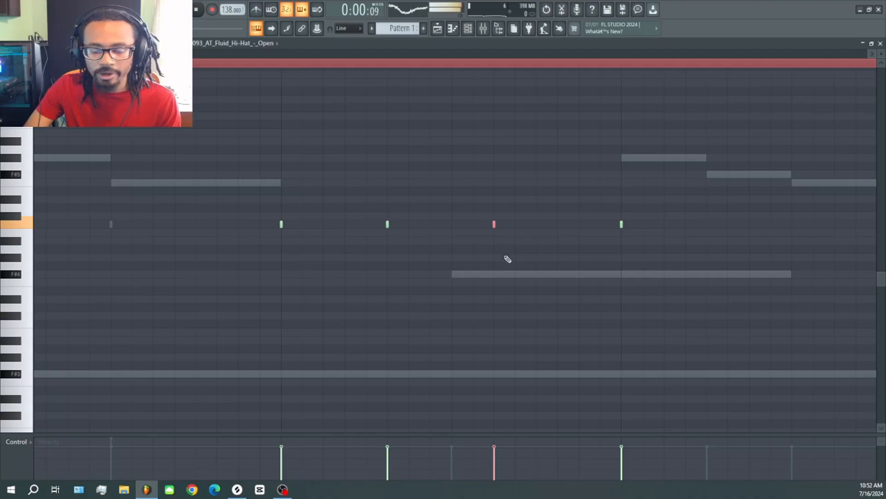
key(space)
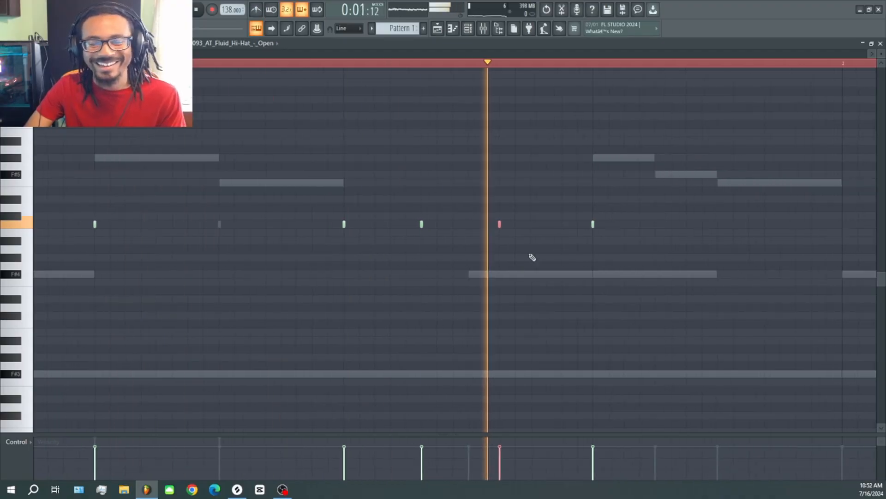
Select the open hi-hat hits in bar 1 as a one-bar range and repeat them through the following bars.
scroll(556, 251, down, 8)
key(space)
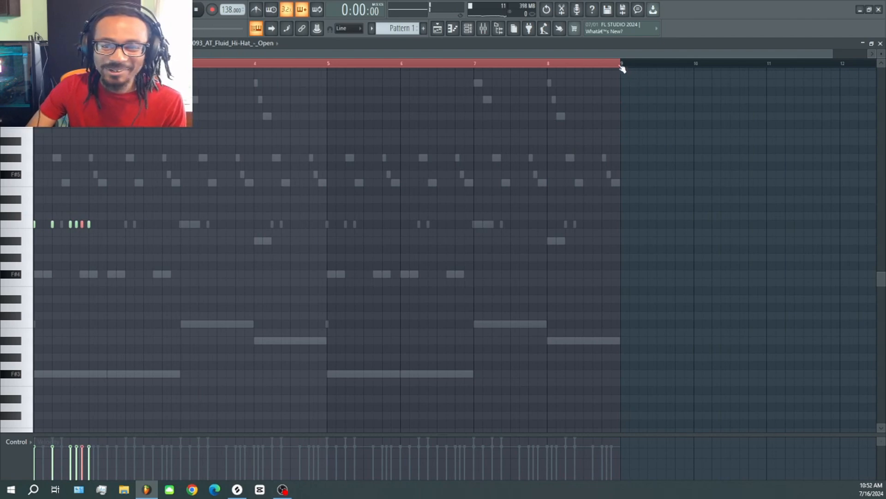
drag(620, 66, 121, 128)
scroll(50, 145, up, 5)
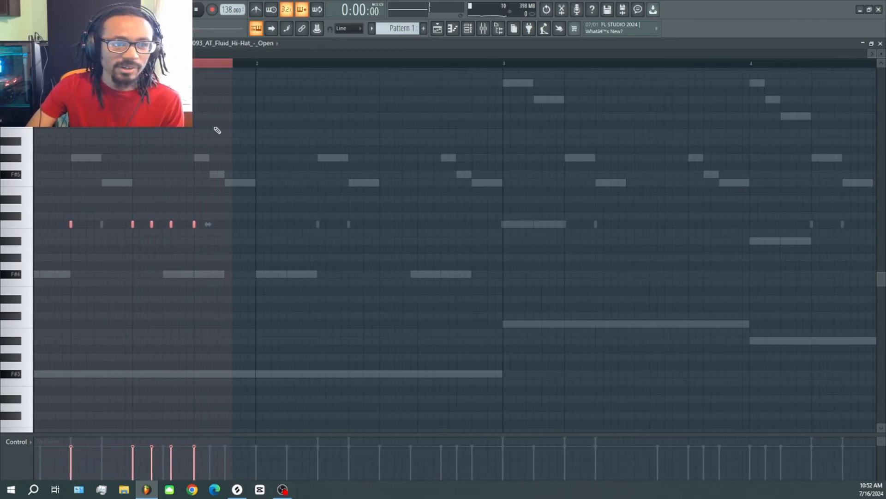
drag(280, 64, 330, 86)
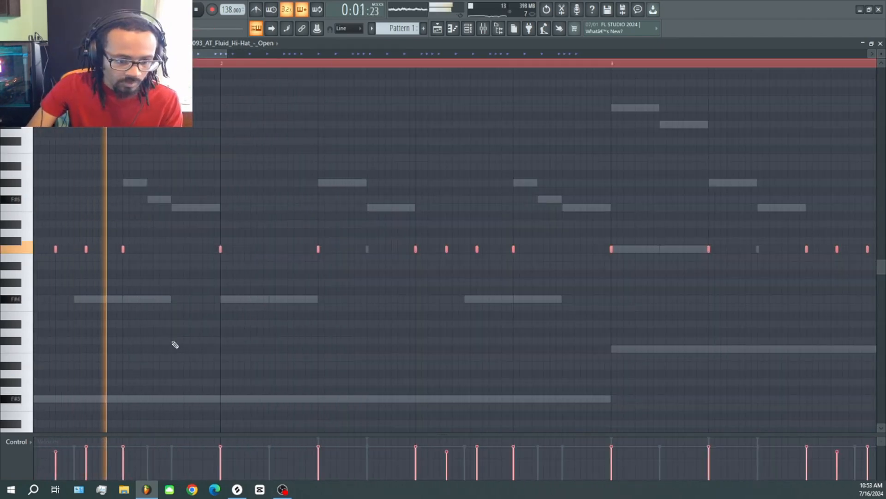
Add lower-pitched open hi-hat hits to 093_AT_Fluid_Hi-Hat_-_Open: C#4 near the end of bar 1 and C4 near the end of bar 3.
click(173, 342)
scroll(185, 324, down, 4)
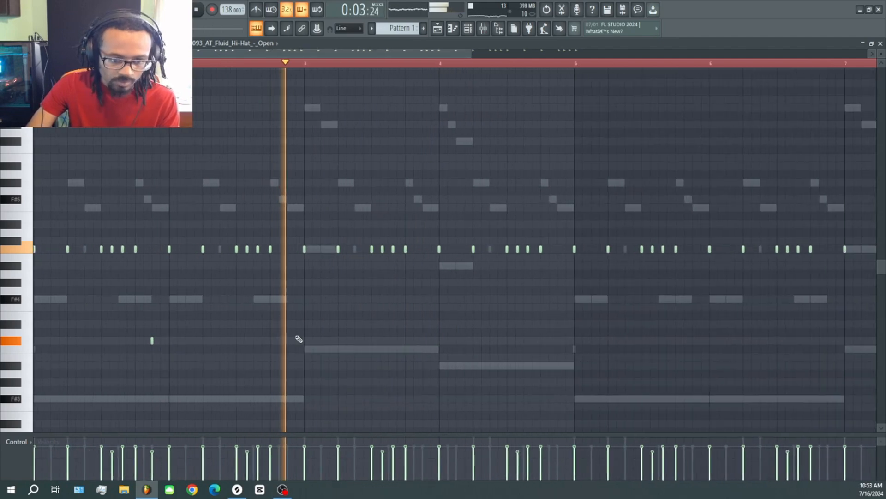
scroll(407, 342, up, 2)
click(166, 348)
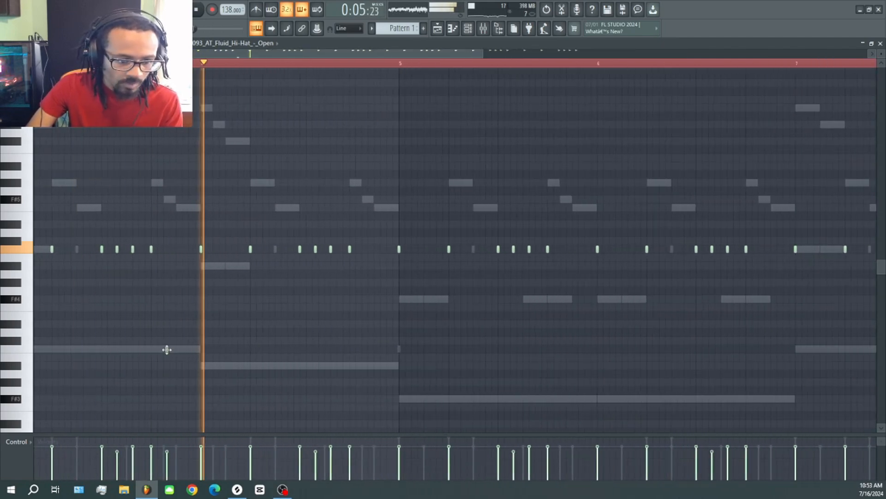
scroll(179, 361, up, 2)
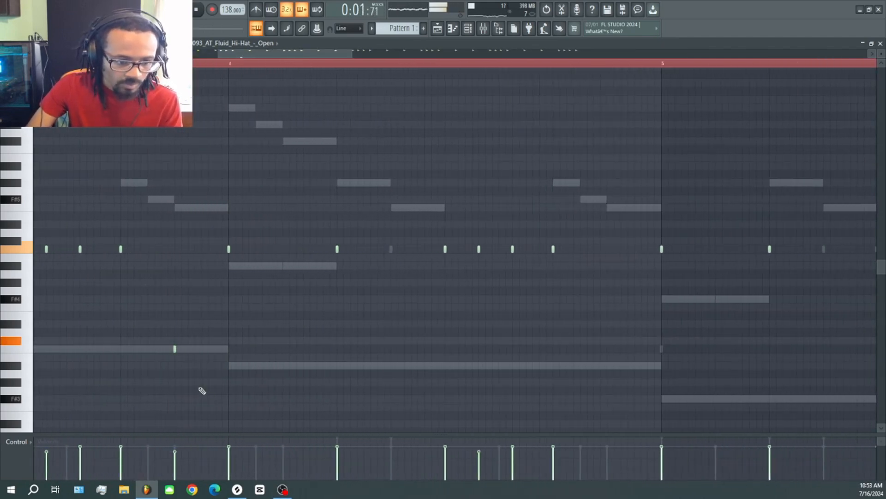
scroll(293, 341, down, 3)
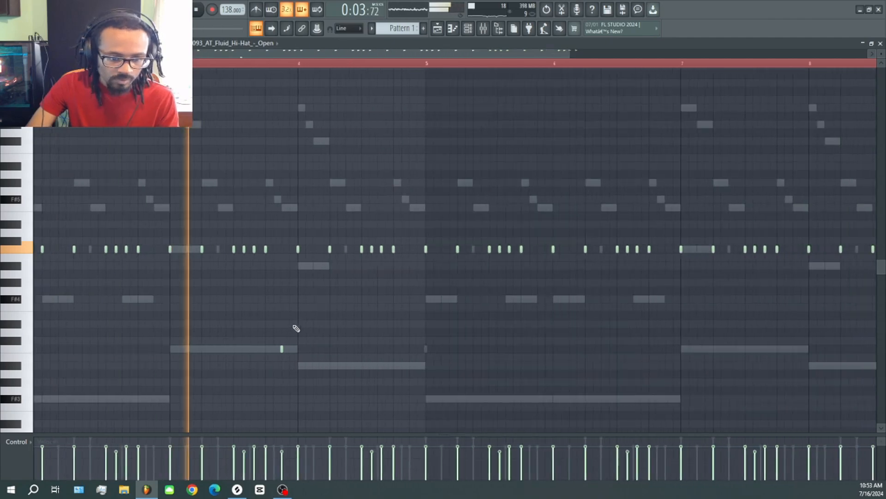
scroll(298, 323, down, 2)
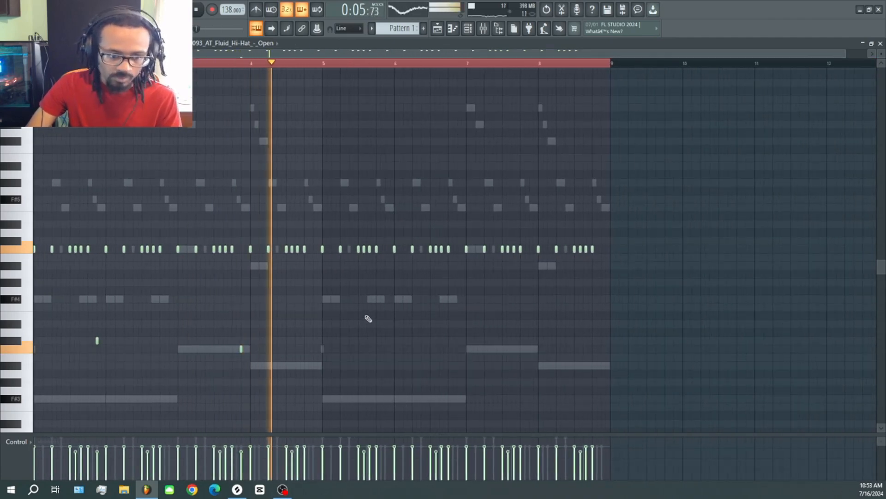
Stop playback of the pattern, then switch to Splice and browse the hats results for another open hi-hat sample.
key(F6)
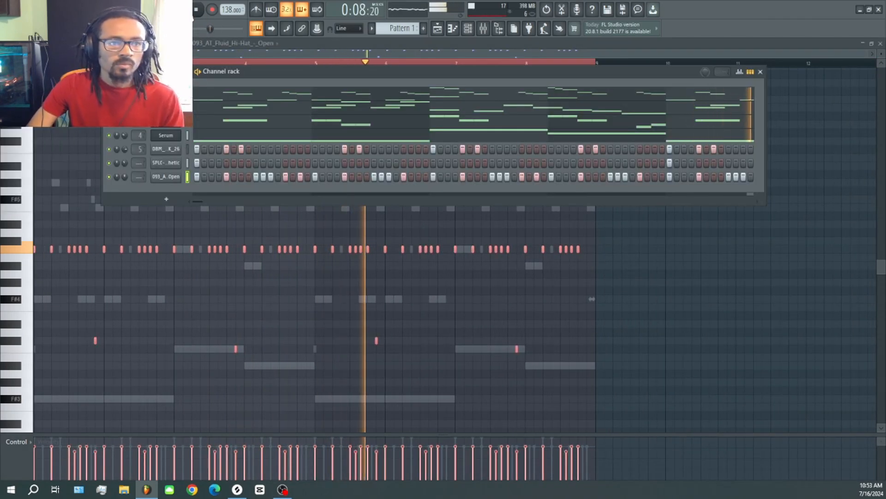
click(198, 9)
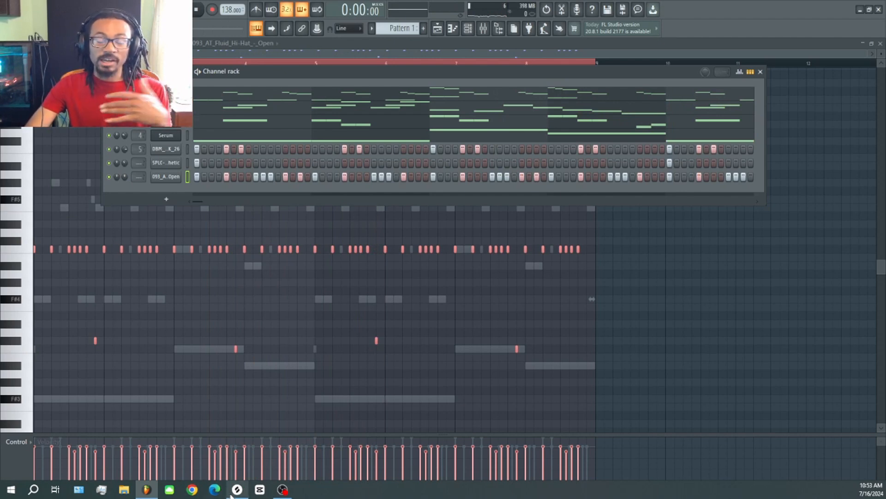
click(231, 494)
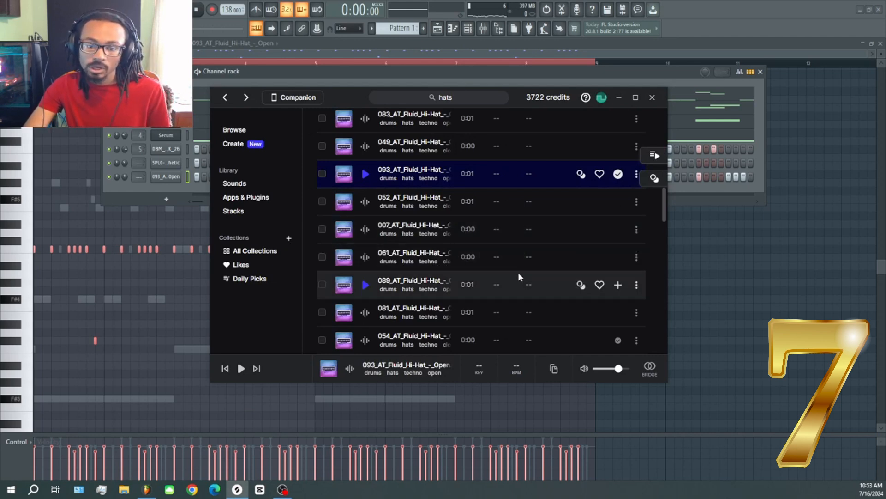
scroll(512, 265, down, 5)
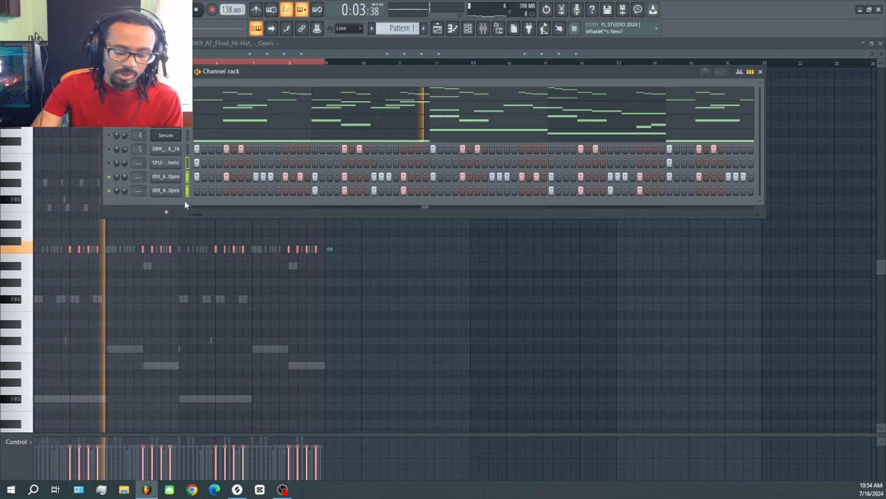
In FL Studio's mixer, slightly pan the 093 and 069 open hi-hat tracks and lower the 069_AT_Fluid_Hi-Hat_-_Open fader.
key(F9)
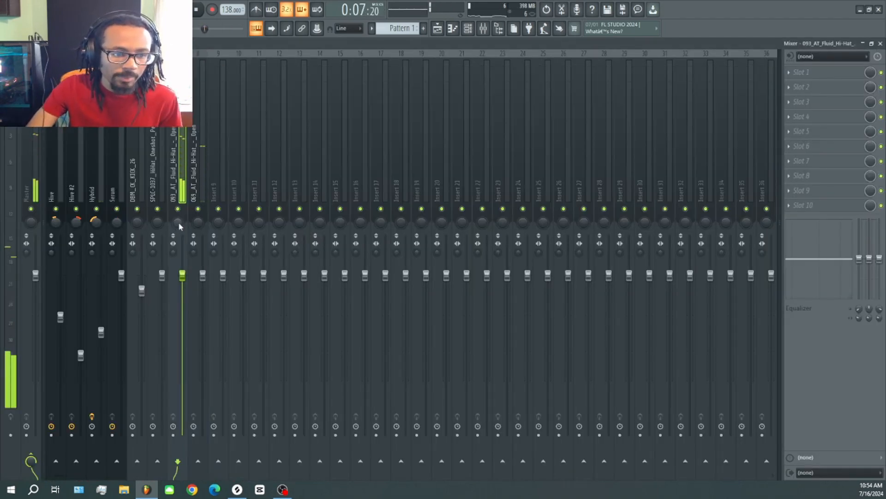
drag(178, 223, 200, 228)
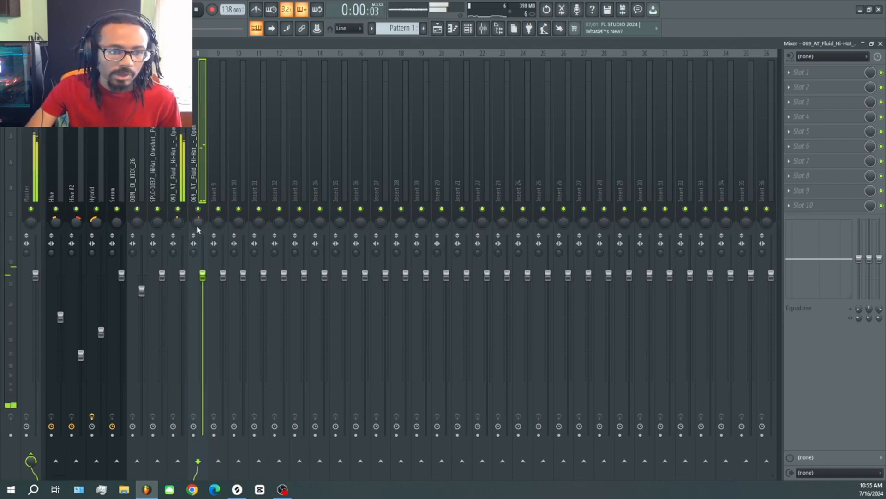
drag(203, 276, 203, 295)
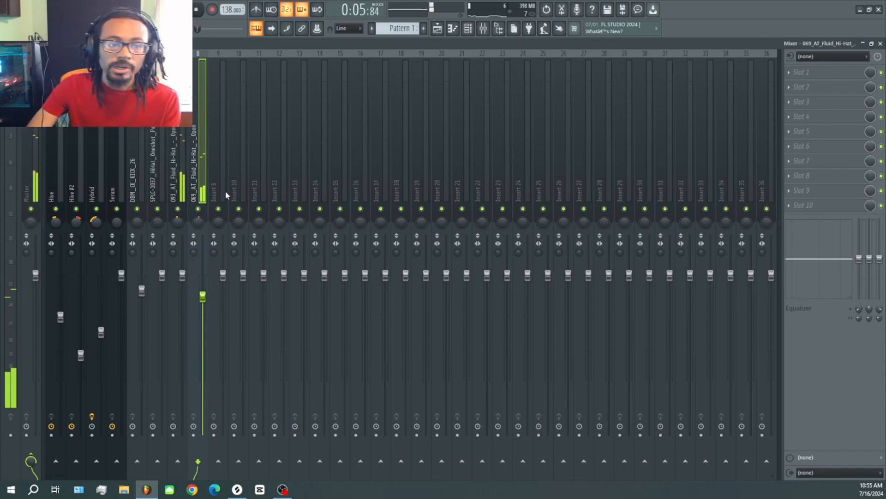
Place BULLYFINGER_clap_one_shot_wmd_fracture_5 hits on the ninth step of the remaining bars and route the clap channel to mixer track 9.
click(468, 29)
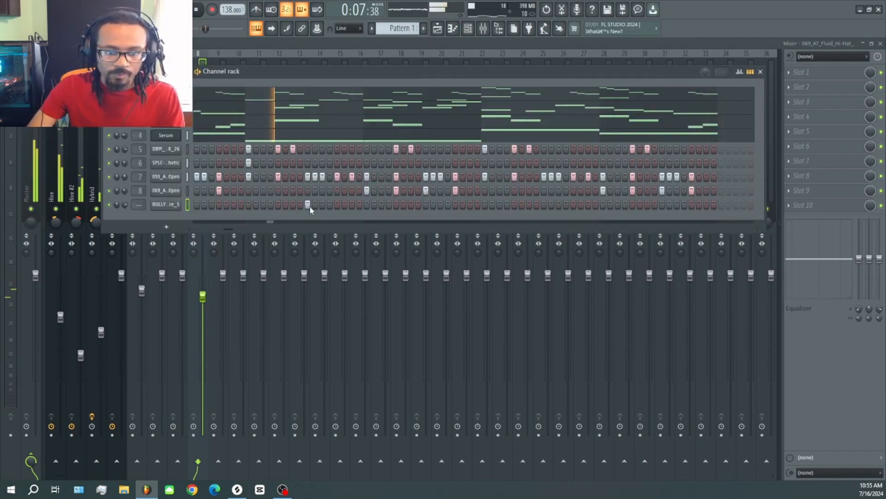
click(425, 205)
click(544, 204)
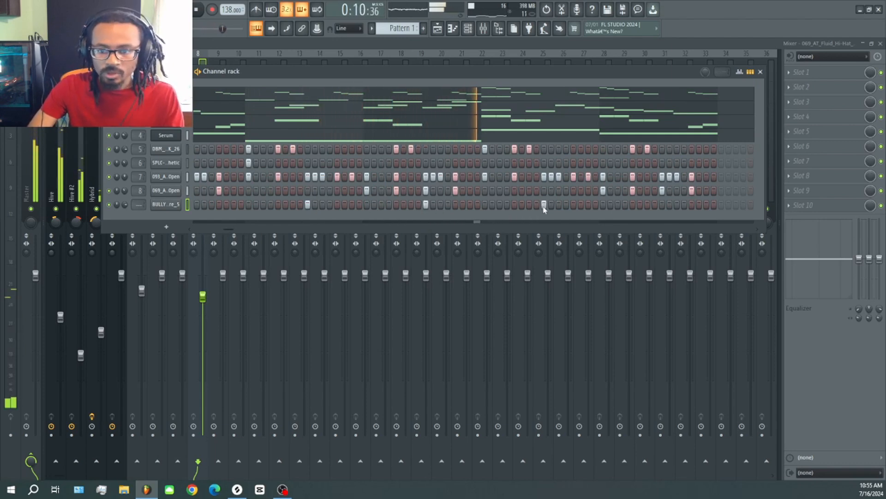
click(662, 204)
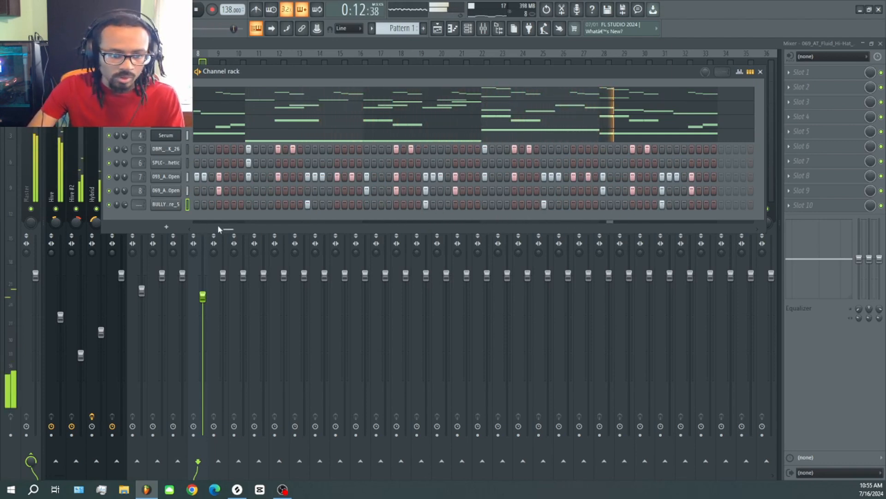
drag(224, 229, 94, 242)
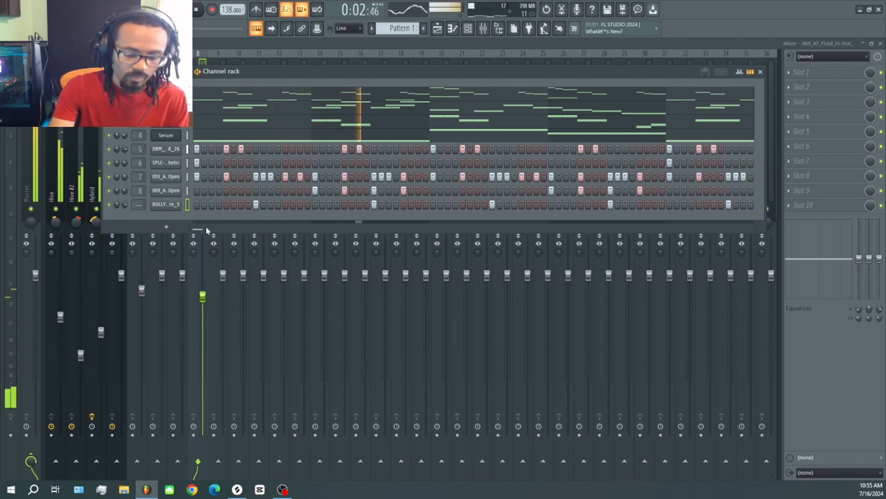
key(ctrl+l)
key(space)
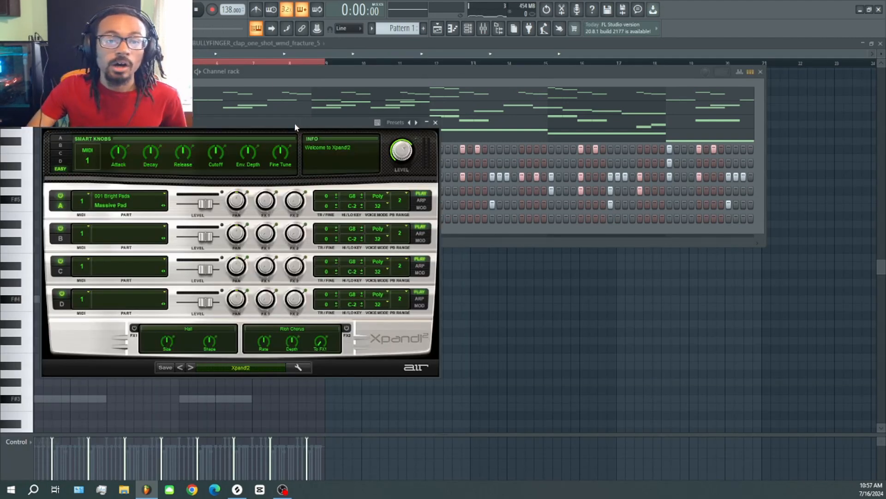
Move the Xpand!2 window into clear view and load its 10 Marvin preset.
drag(295, 127, 441, 82)
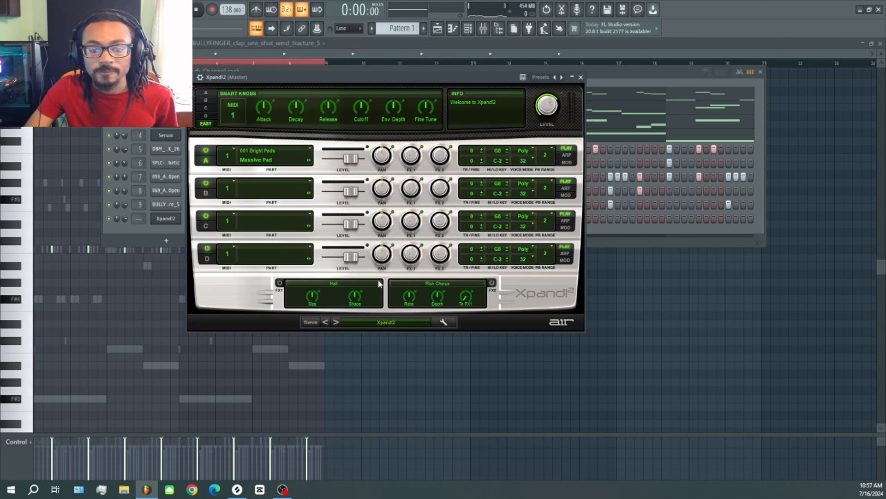
click(369, 322)
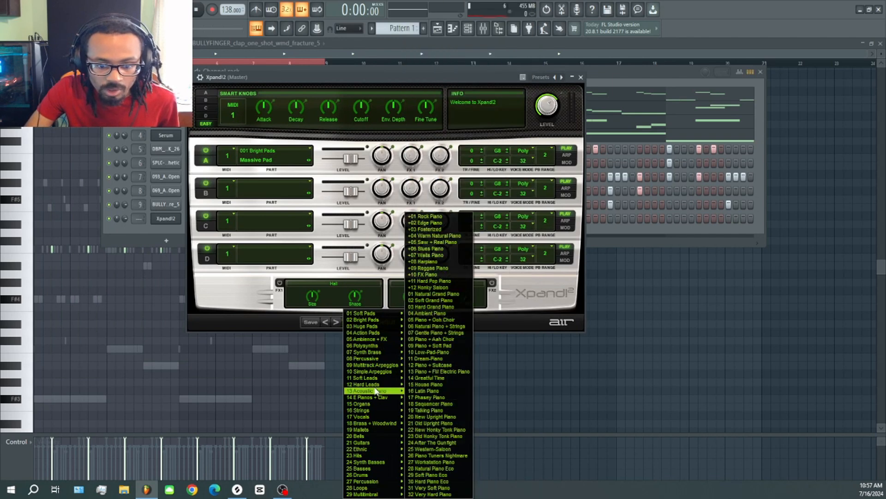
mouse_move(379, 381)
click(421, 321)
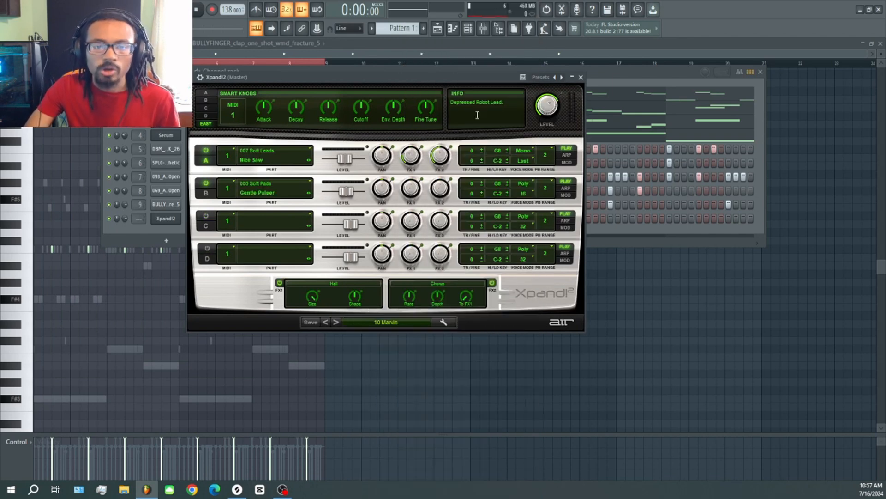
In Xpand!2's piano roll, write a quarter-bar F7 on each bar's start and a D#7 on its midpoint across eight bars.
click(454, 30)
scroll(142, 229, up, 3)
click(36, 116)
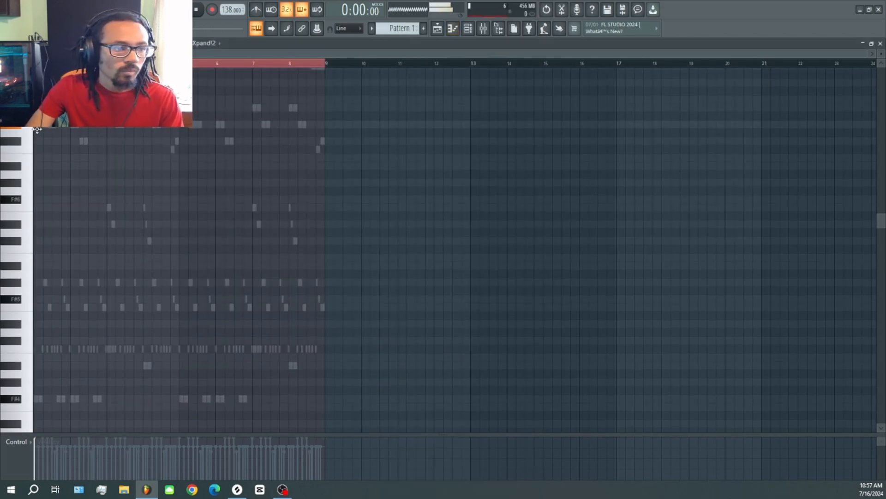
scroll(43, 154, up, 5)
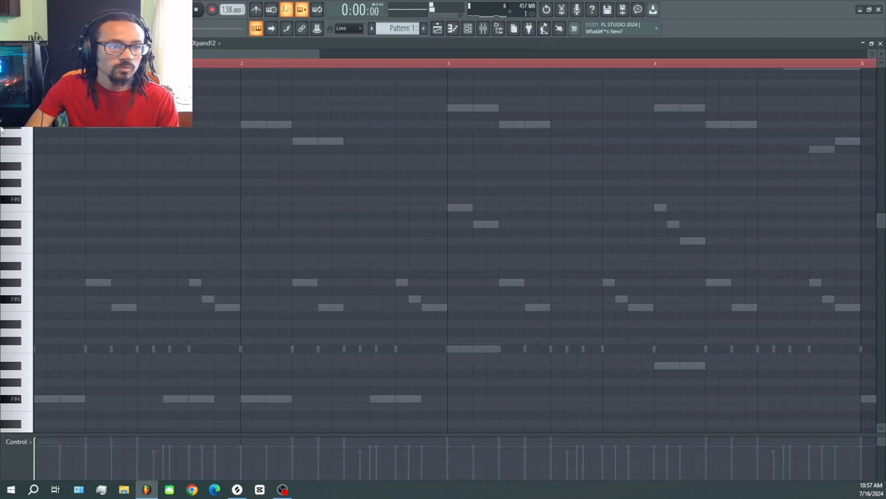
drag(465, 238, 495, 319)
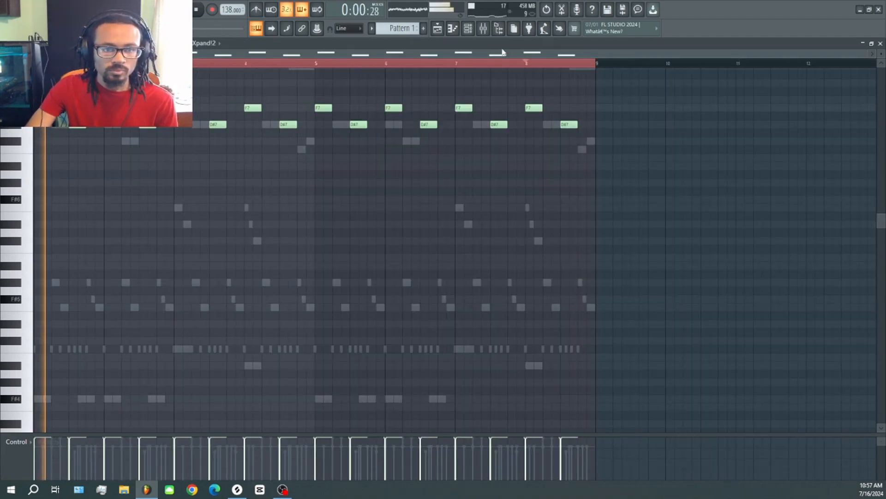
Route the Xpand!2 channel to mixer track 10 and pan that track to the right.
click(464, 32)
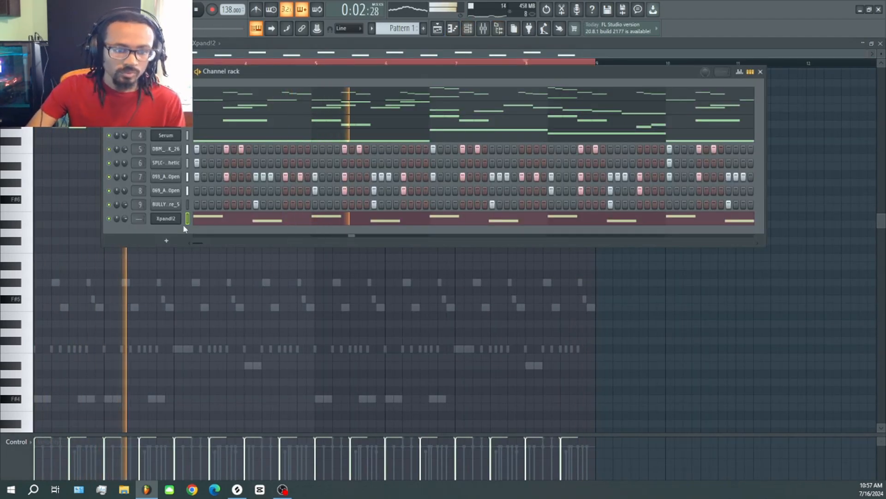
key(ctrl+l)
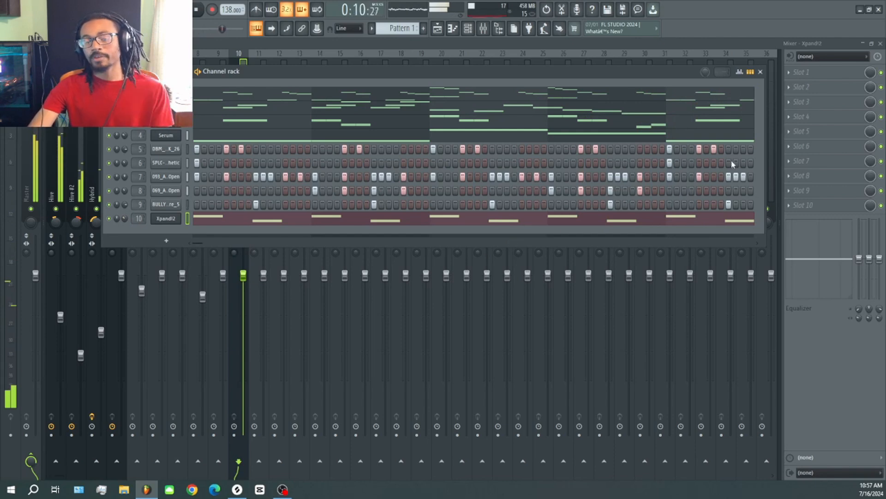
click(761, 73)
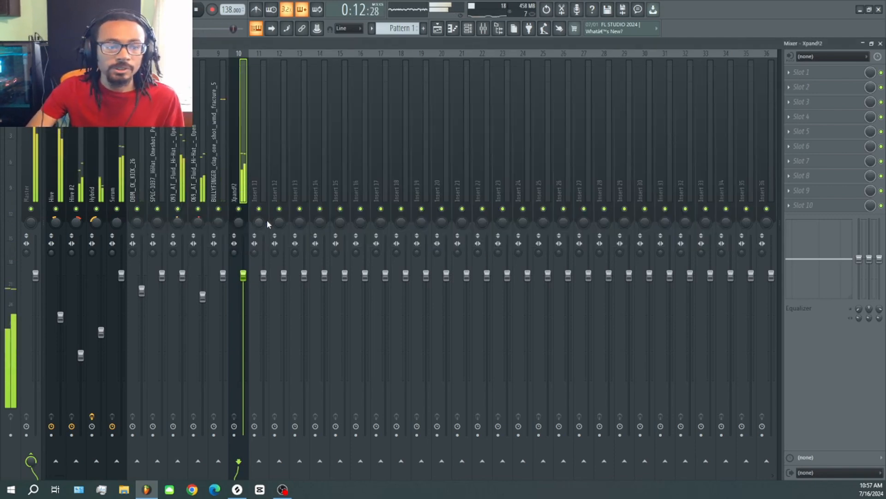
drag(239, 223, 239, 208)
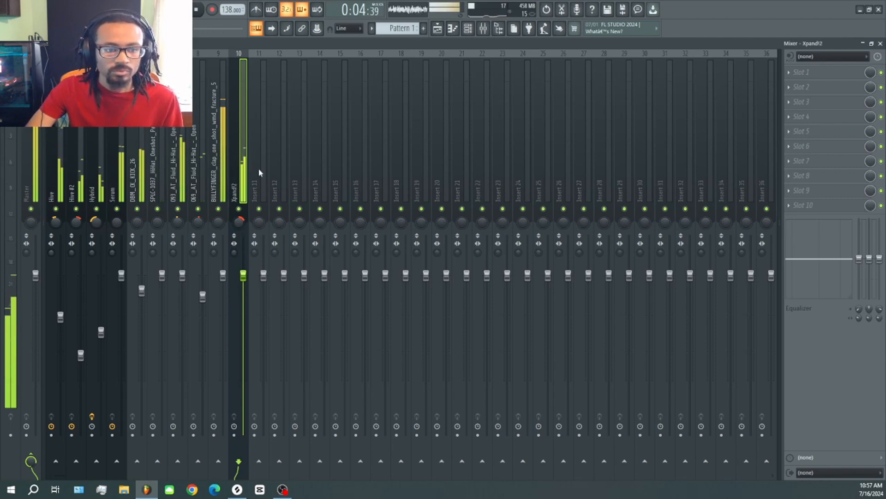
Add Fruity Reeverb 2 to the Xpand!2 mixer track, increasing its room size and wet level.
click(10, 7)
click(273, 206)
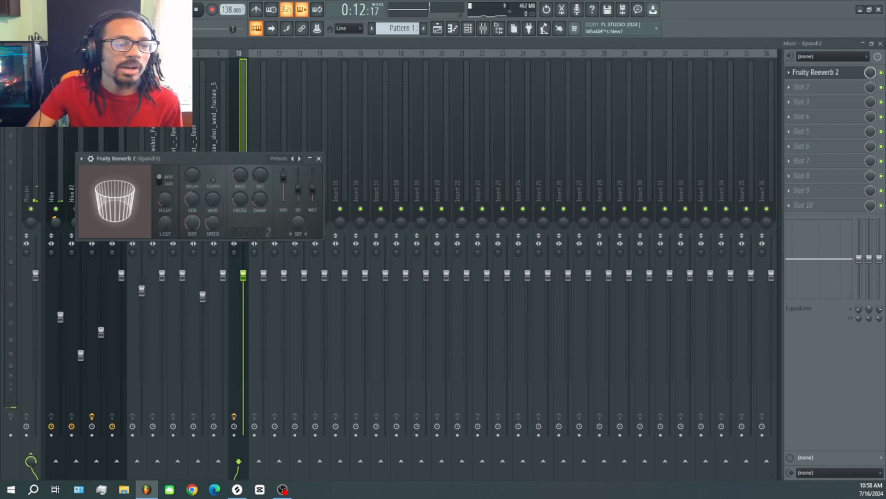
drag(193, 199, 193, 171)
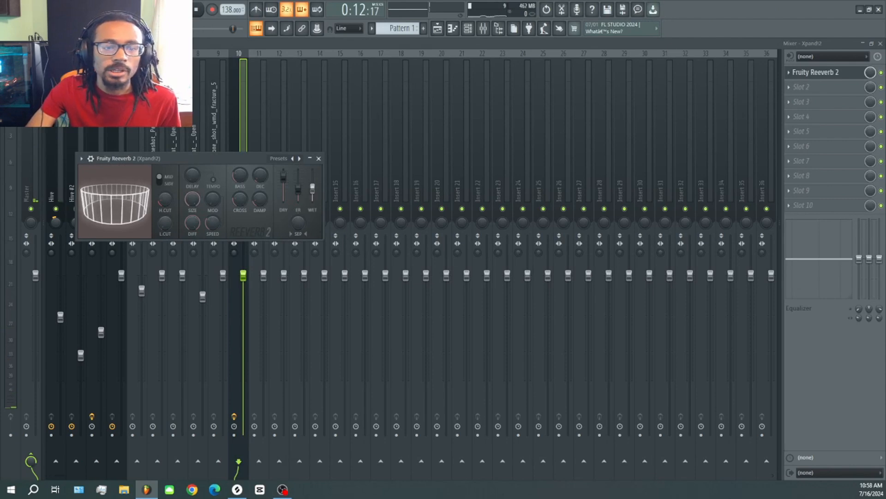
drag(313, 189, 313, 176)
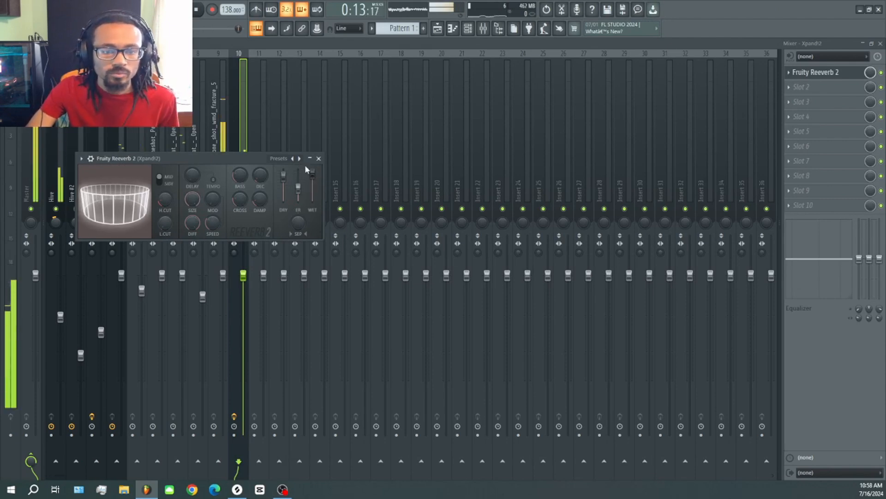
click(319, 158)
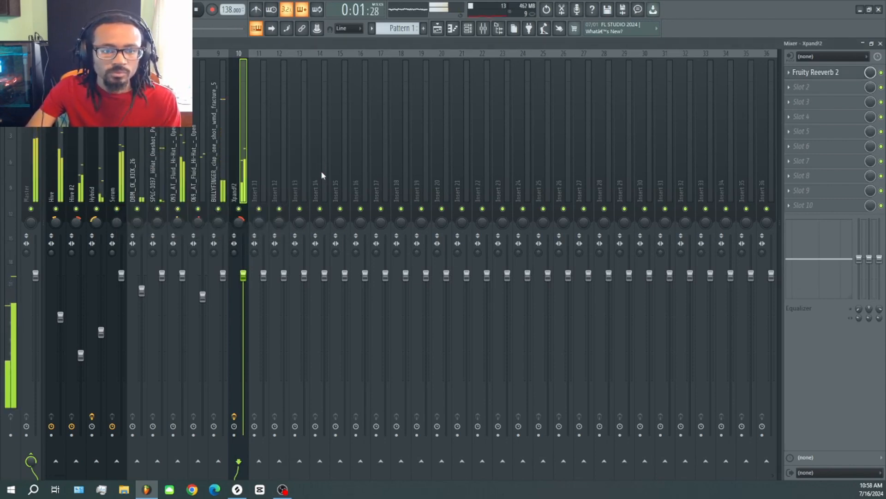
Add Fruity Delay 3 to slot 2 of the Xpand!2 mixer track and raise its feedback level.
click(814, 90)
click(666, 375)
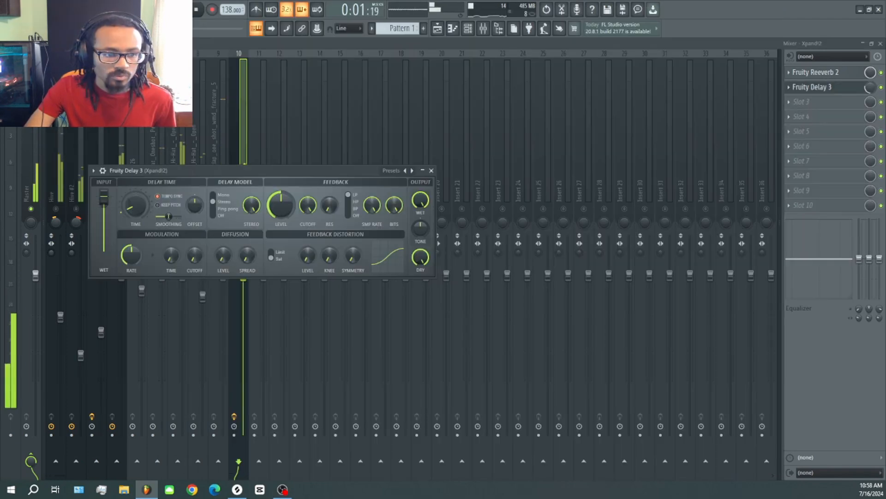
drag(280, 205, 280, 188)
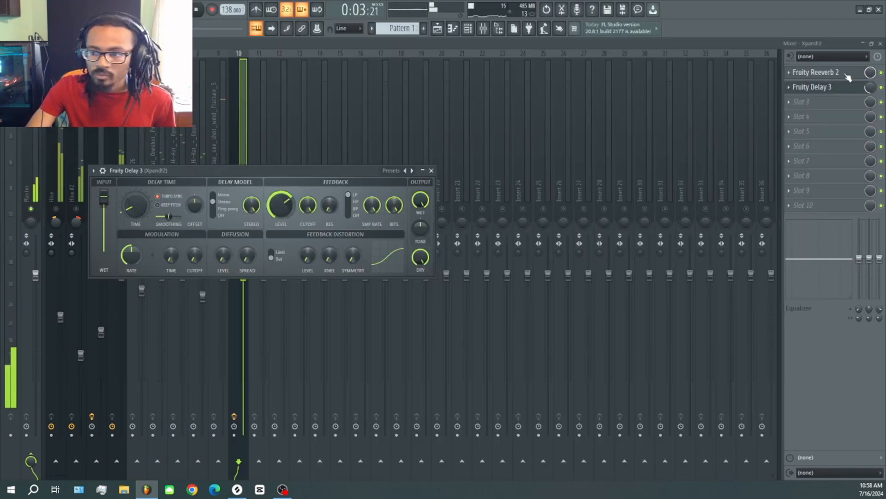
click(815, 87)
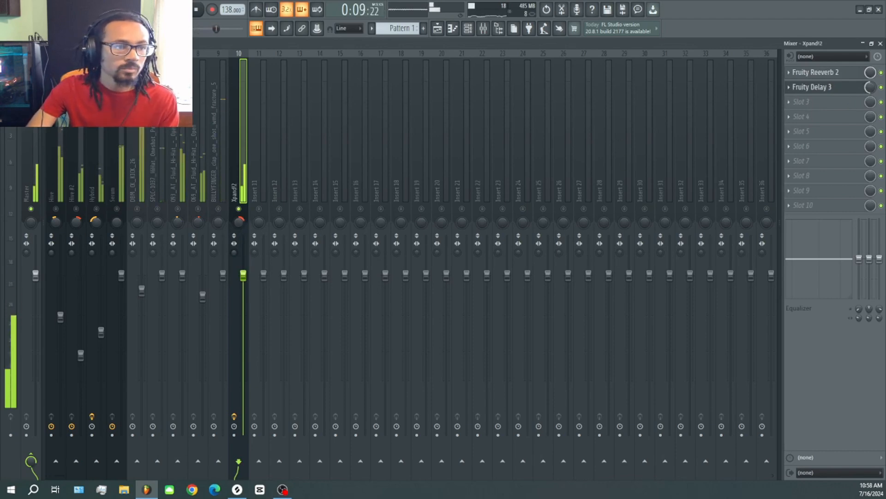
click(10, 7)
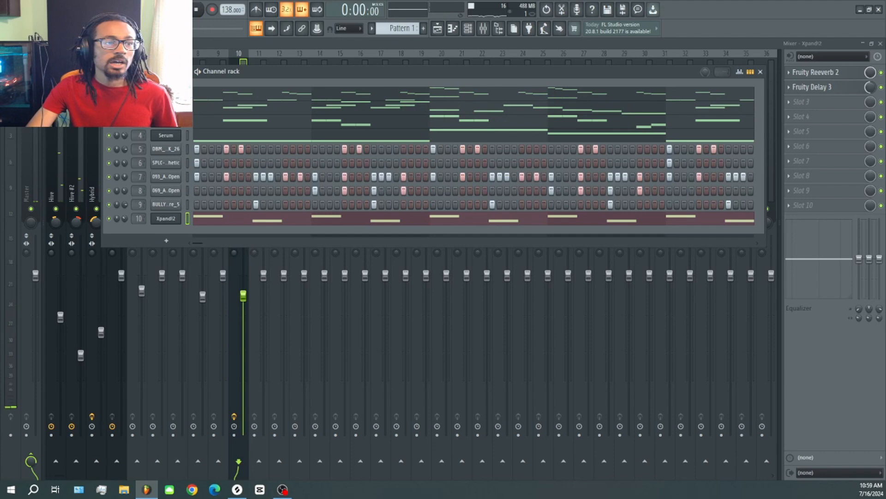
Replace the new Hive #3 channel's instrument with FL Keys and open its notes for editing.
click(10, 7)
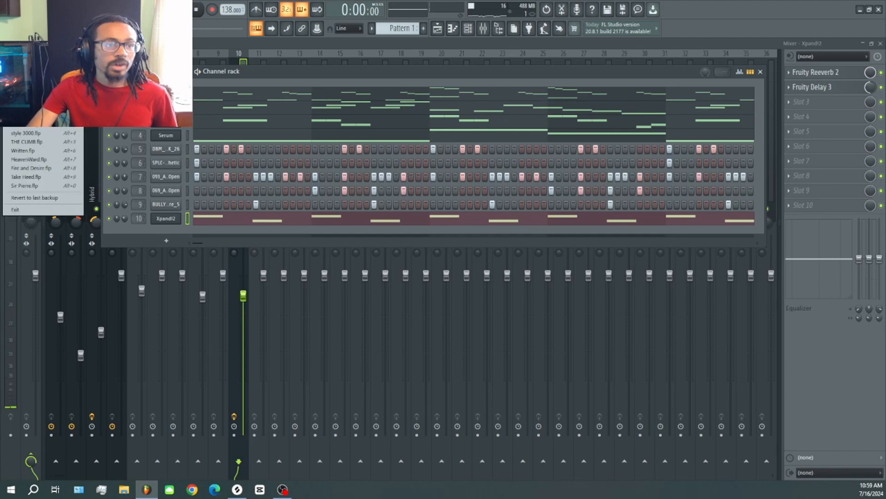
click(203, 87)
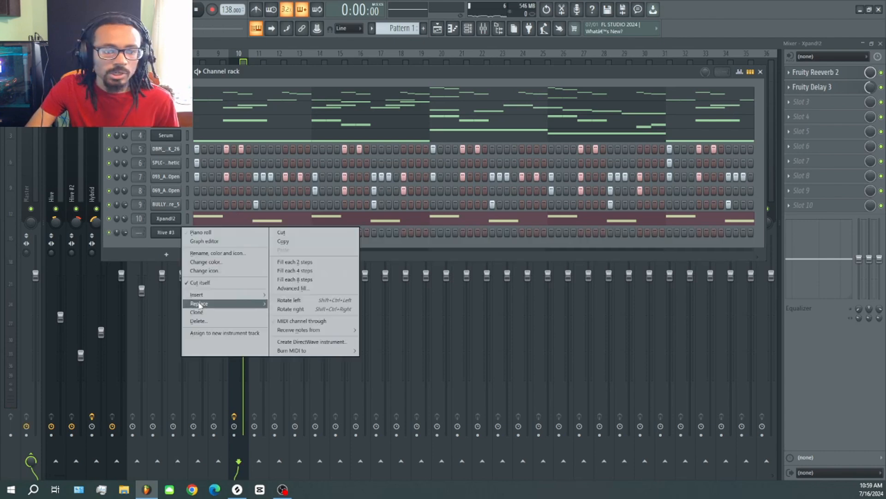
mouse_move(240, 307)
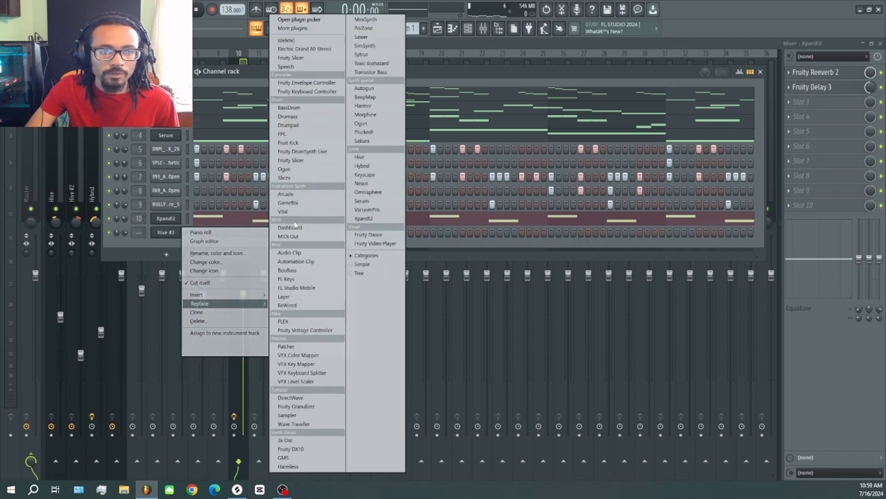
click(291, 279)
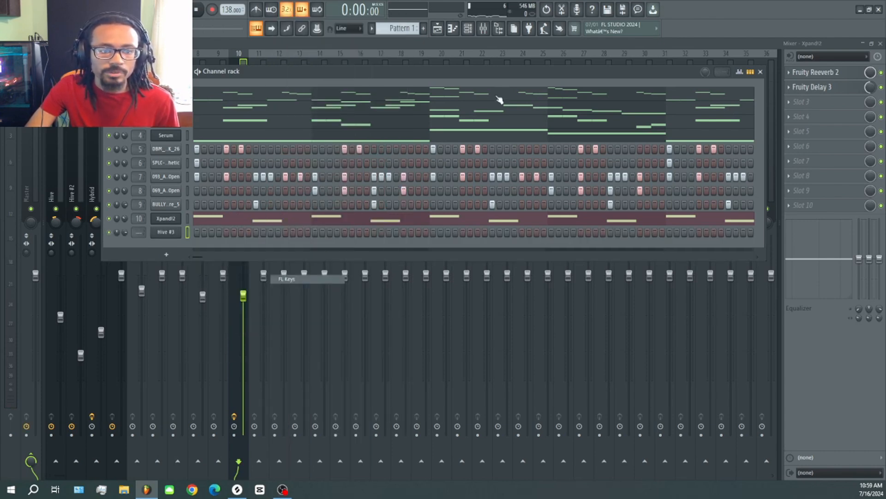
click(453, 29)
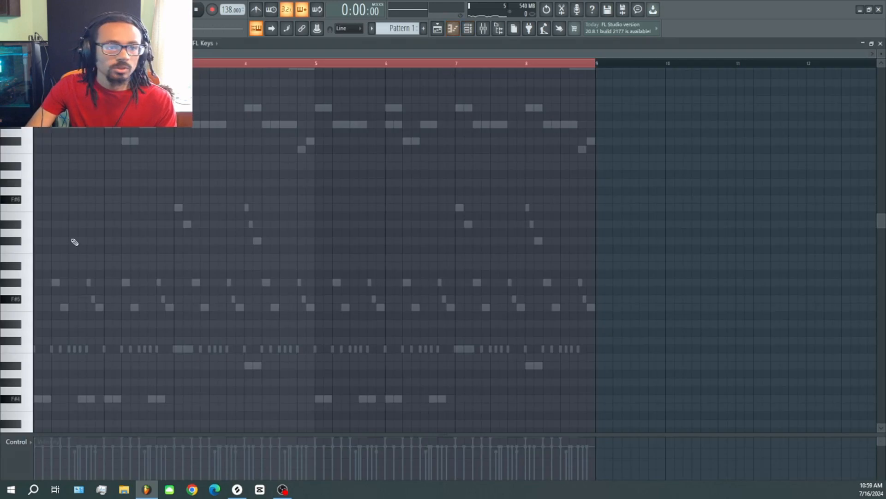
Write one-bar F#3, C#4 and F#4 notes in bars 1 and 2, C4 and C5 in bar 3, and A#3 in bar 4.
scroll(61, 207, up, 4)
click(60, 234)
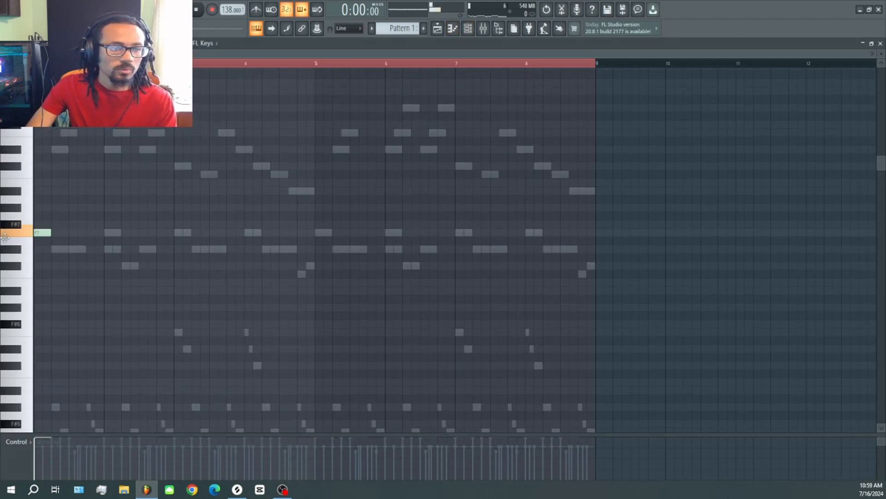
right_click(47, 234)
scroll(49, 239, down, 6)
drag(52, 374, 2, 373)
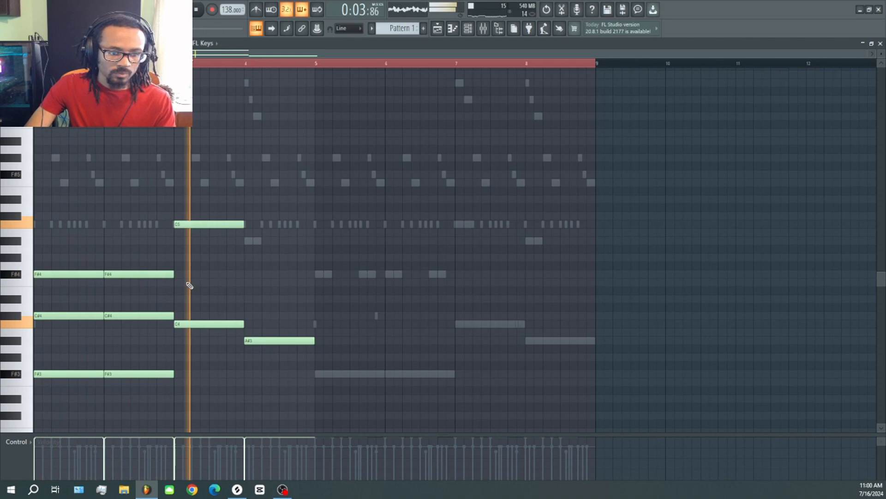
Play the progression, add a one-bar F#4 to the bar 3 chord, and audition that chord's notes.
key(space)
key(space)
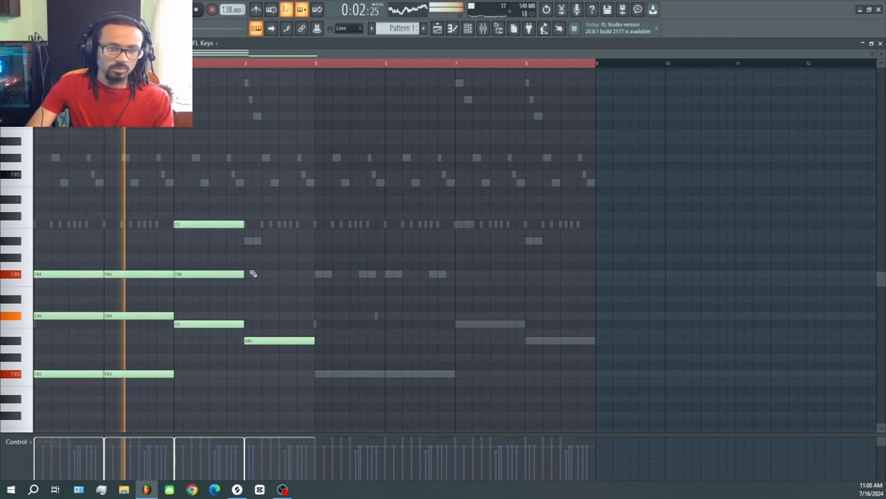
key(space)
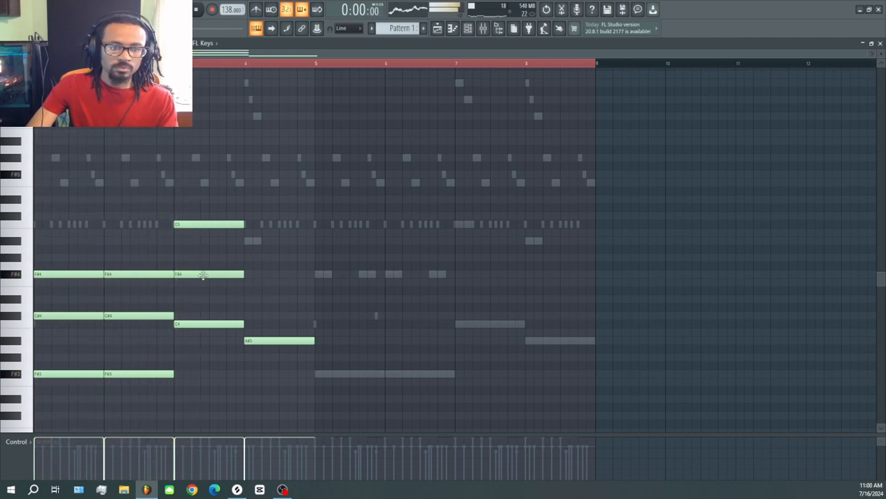
click(194, 224)
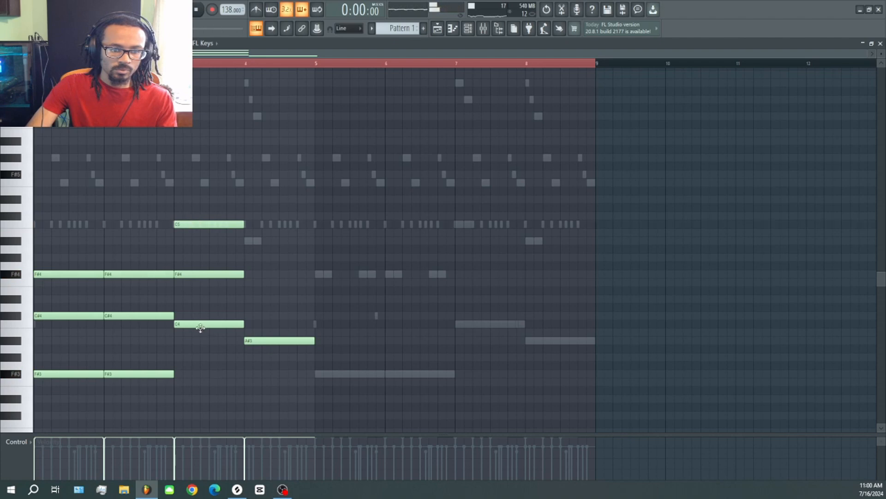
click(197, 324)
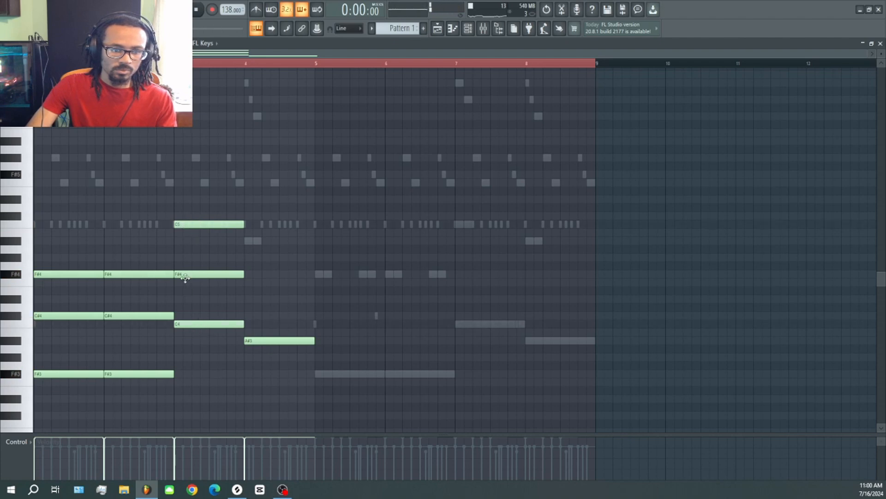
Complete the bar 4 chord with one-bar F4 and A#4 notes, and play the progression back.
click(249, 282)
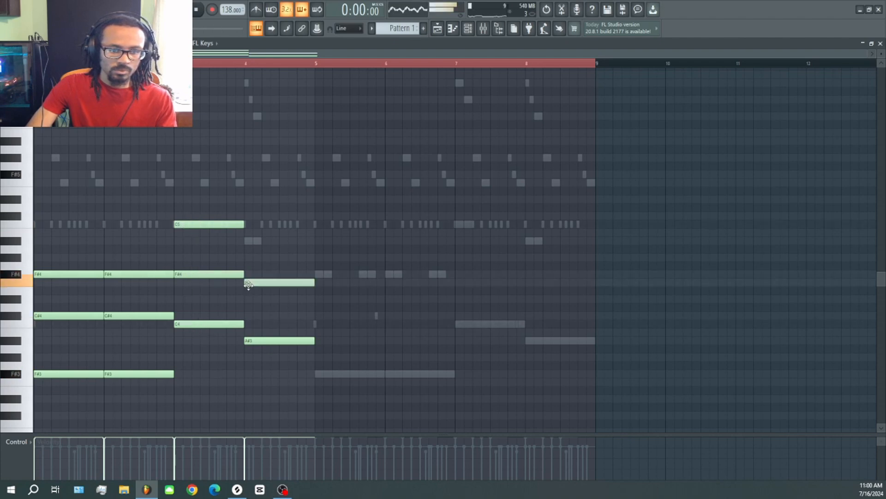
click(248, 225)
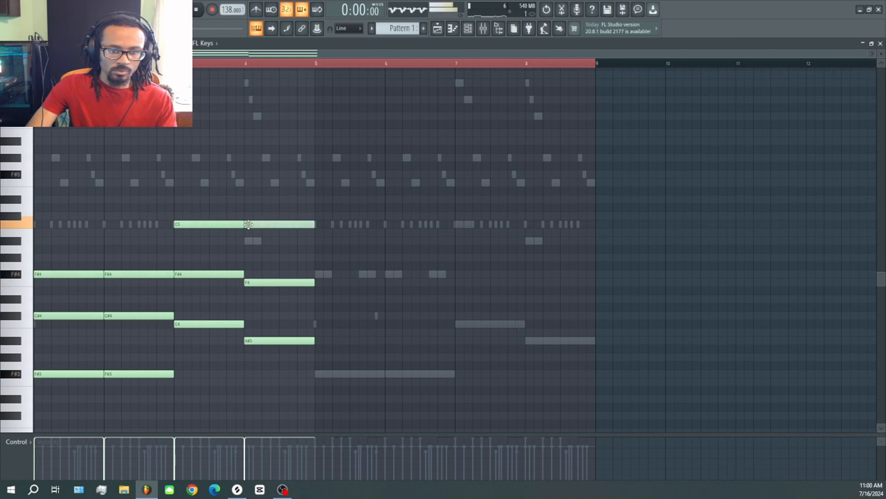
drag(250, 224, 248, 241)
key(space)
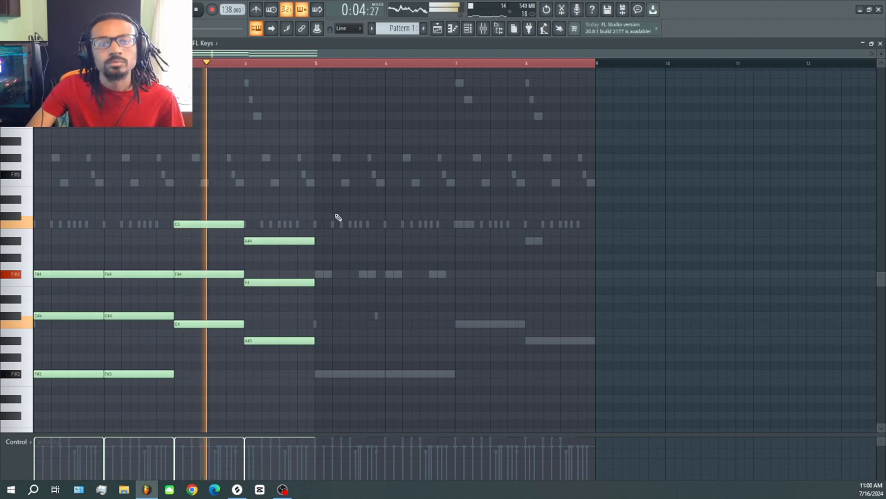
Play the eight-bar progression and vary the chord velocities slightly from bar to bar.
key(space)
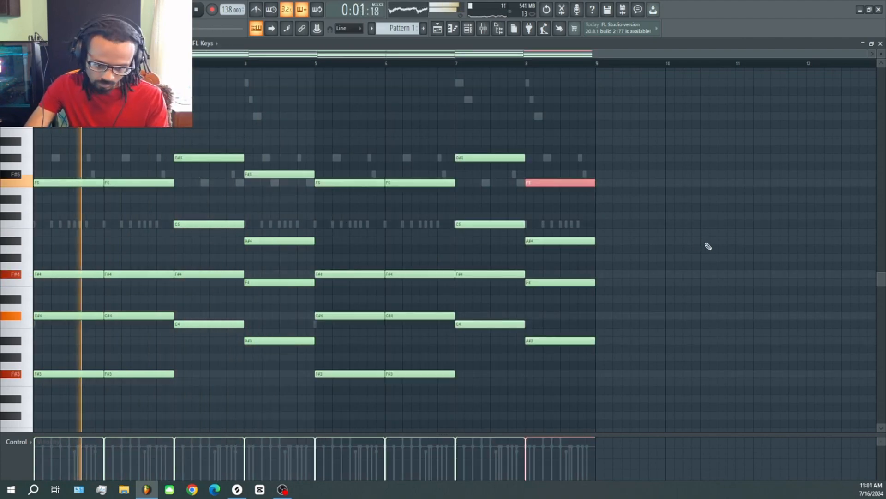
ctrl+click(708, 246)
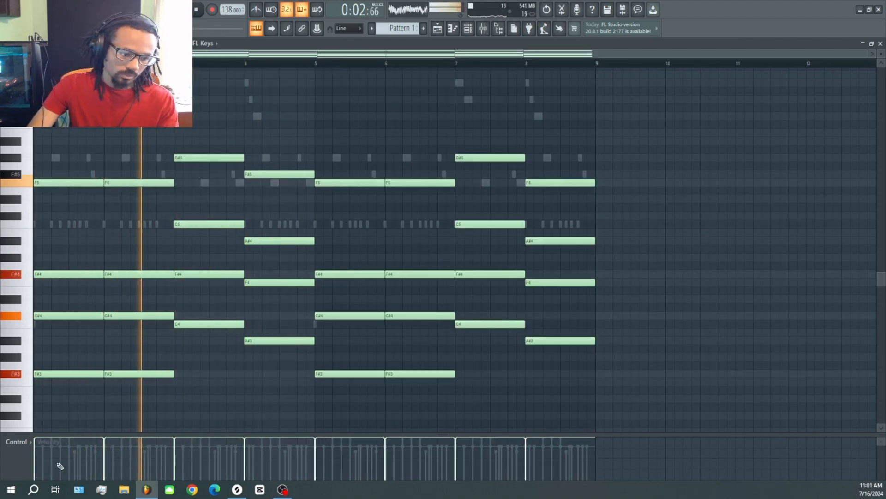
drag(46, 450, 574, 445)
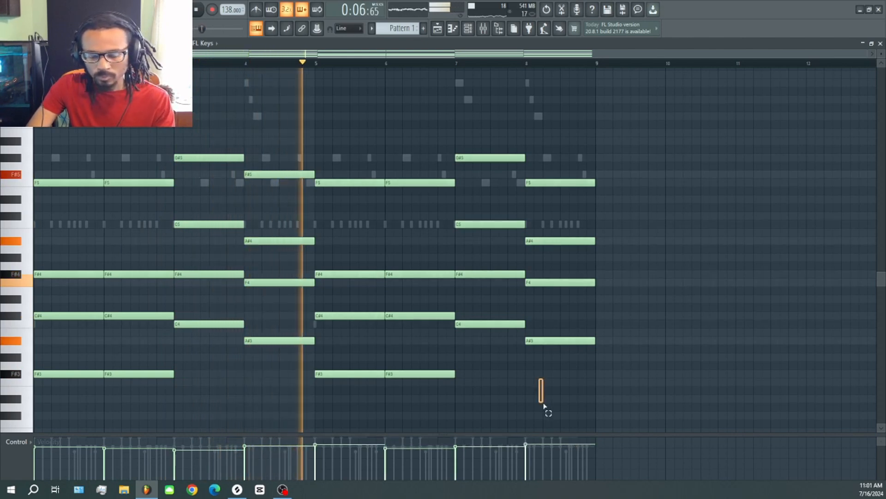
key(space)
click(9, 5)
click(9, 5)
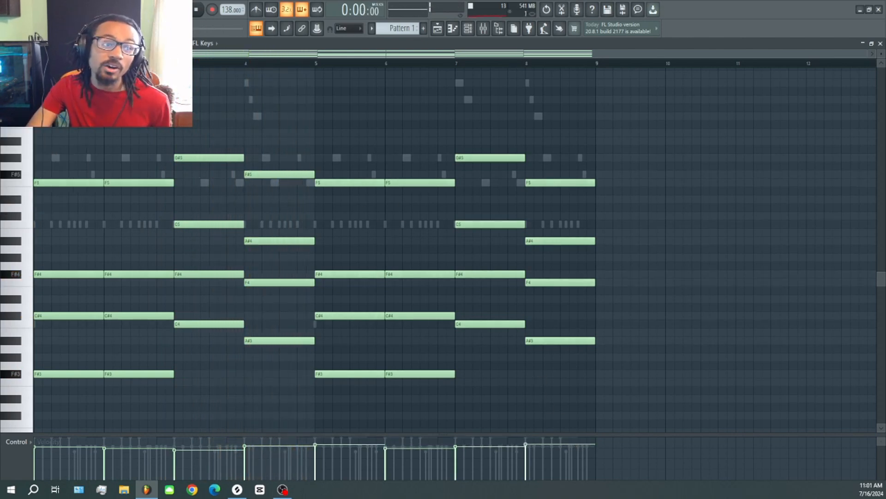
click(9, 6)
click(9, 6)
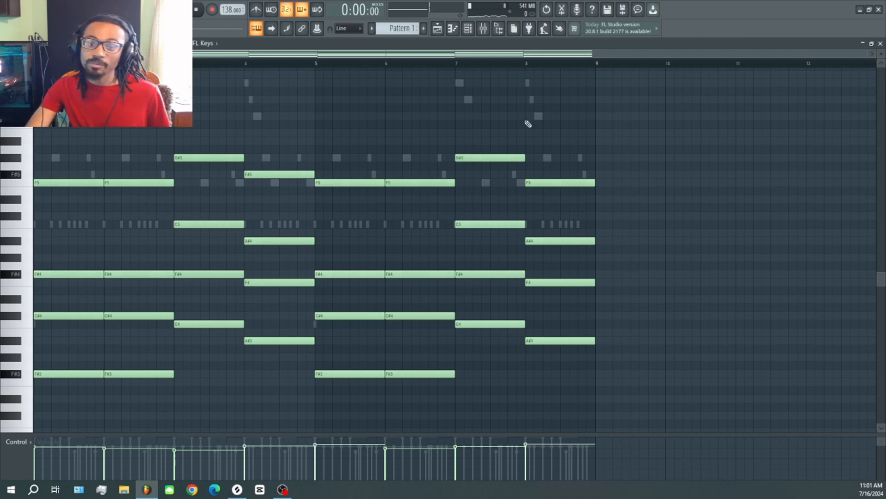
Replace the FL Keys instrument with Hive on mixer track 11, and clone that channel.
click(472, 33)
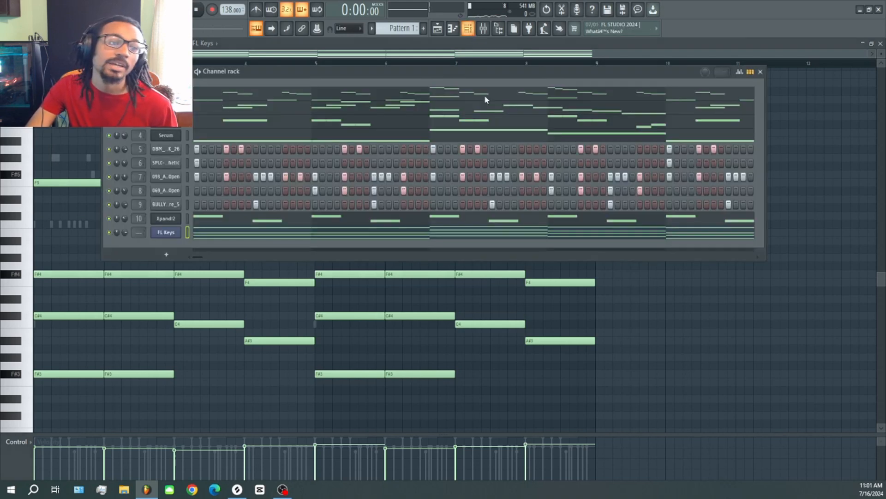
right_click(175, 236)
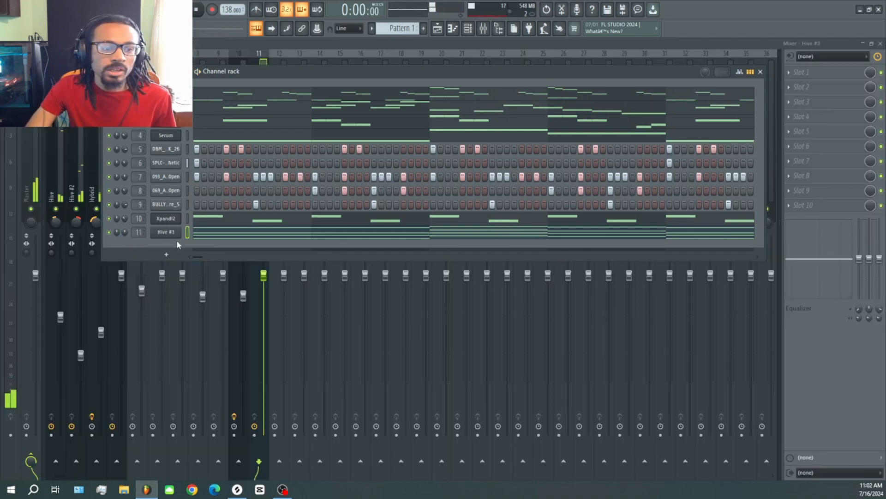
right_click(175, 234)
click(197, 312)
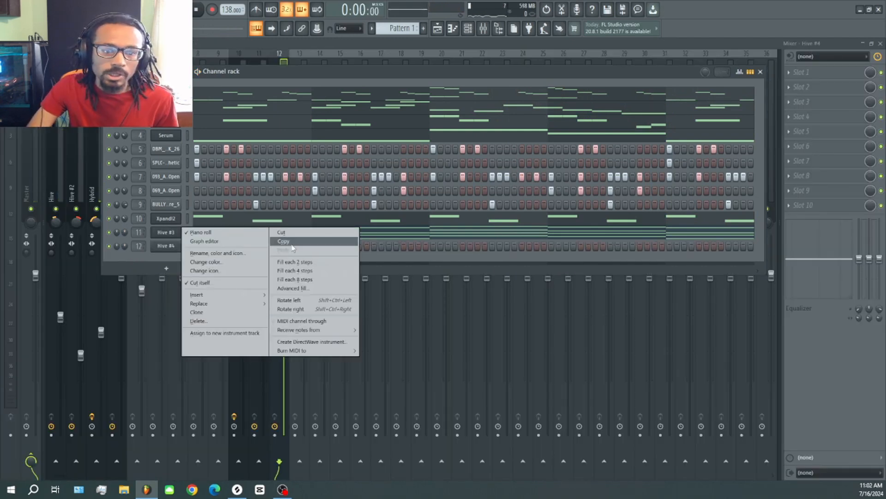
Paste the Hive #3 notes into the Hive #4 channel and transpose them up one octave.
right_click(174, 246)
click(282, 263)
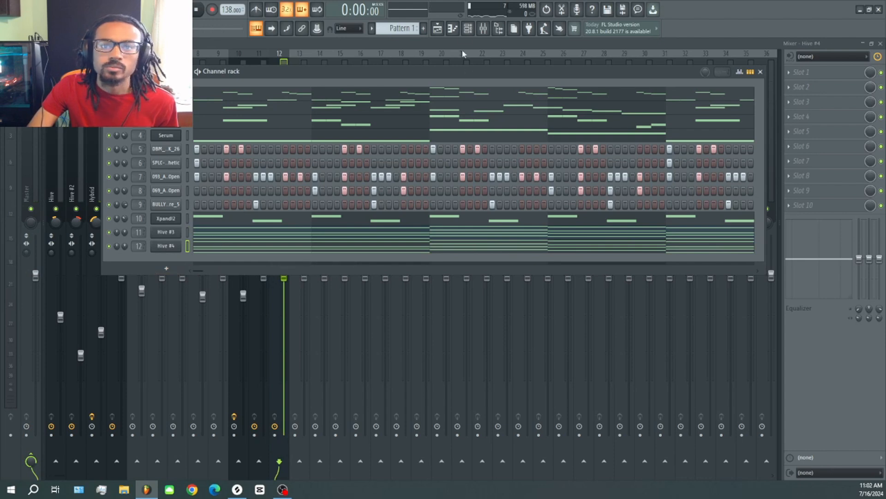
click(453, 28)
key(ctrl+Up)
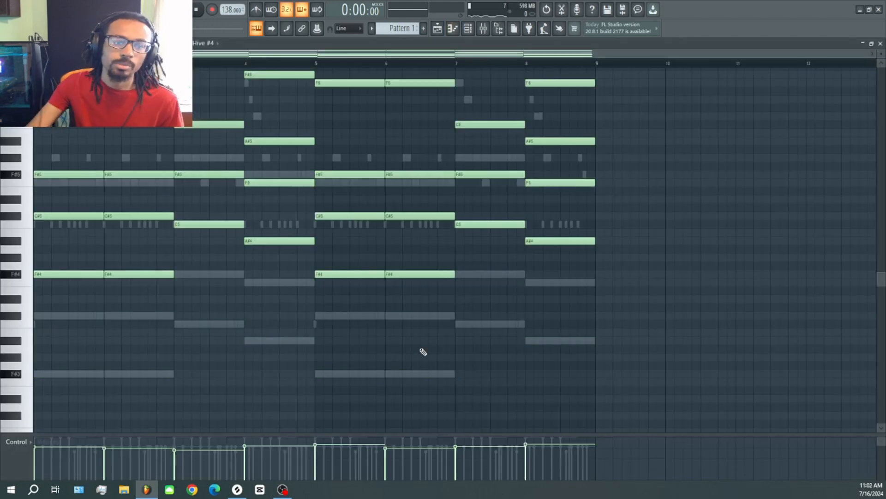
With channels 5 to 10 muted, play the pattern and rebalance the mixer, raising Hive, Hive #2 and Hybrid and lowering Hive #3 and Hive #4.
click(468, 29)
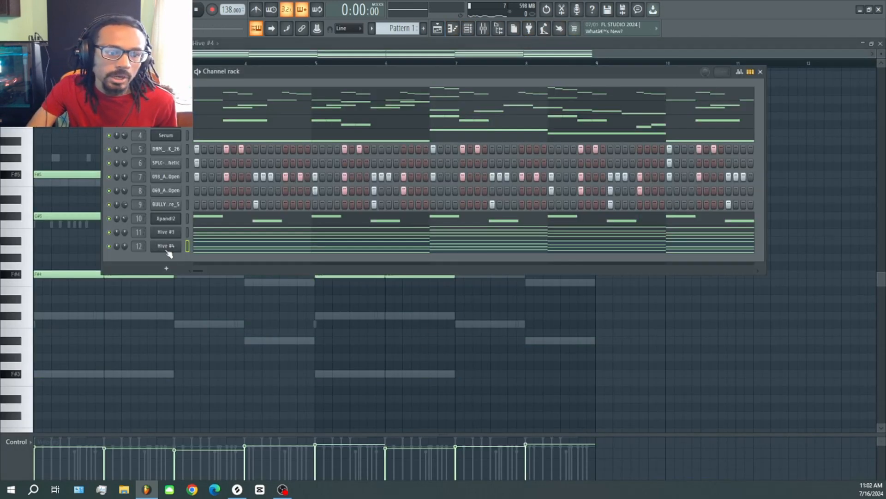
key(space)
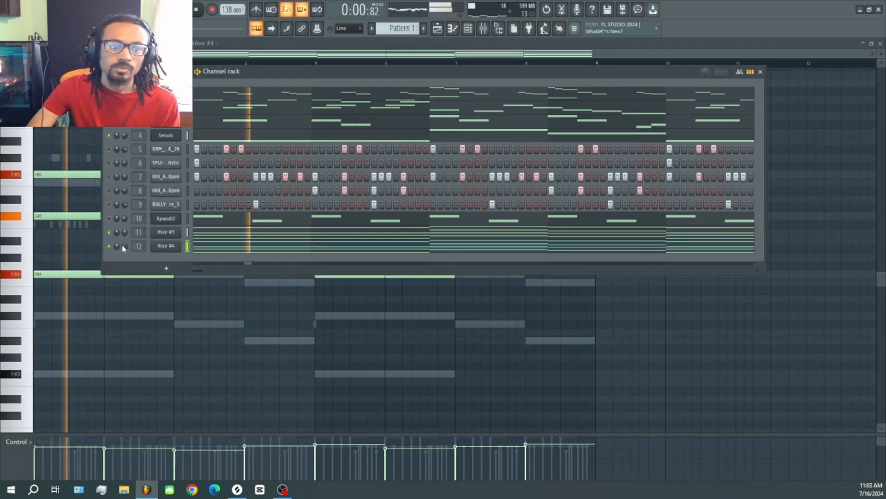
click(483, 28)
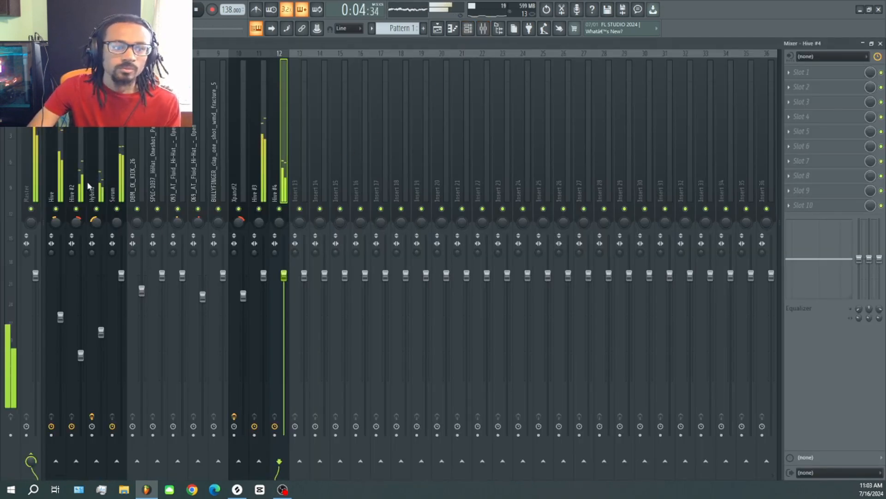
click(61, 186)
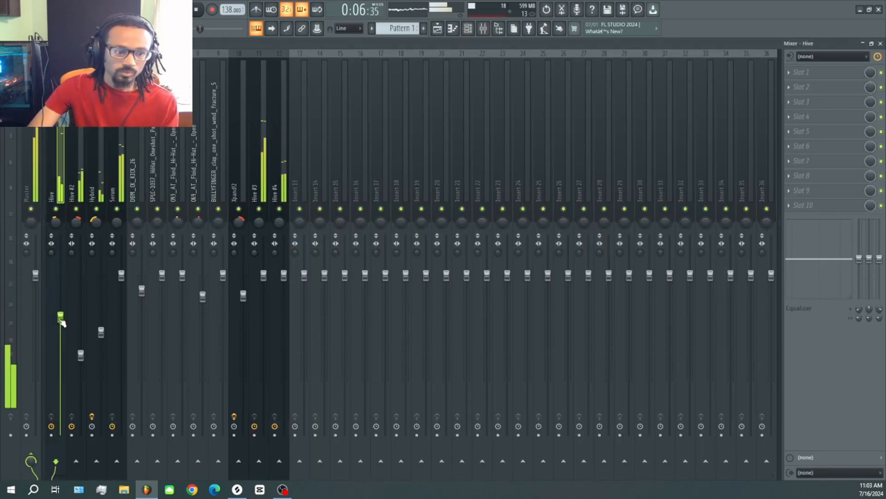
drag(61, 317, 60, 300)
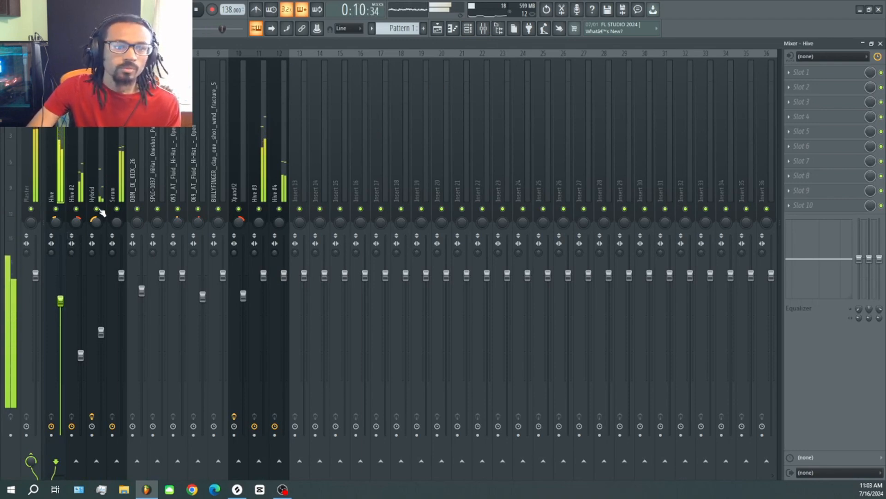
drag(265, 193, 273, 222)
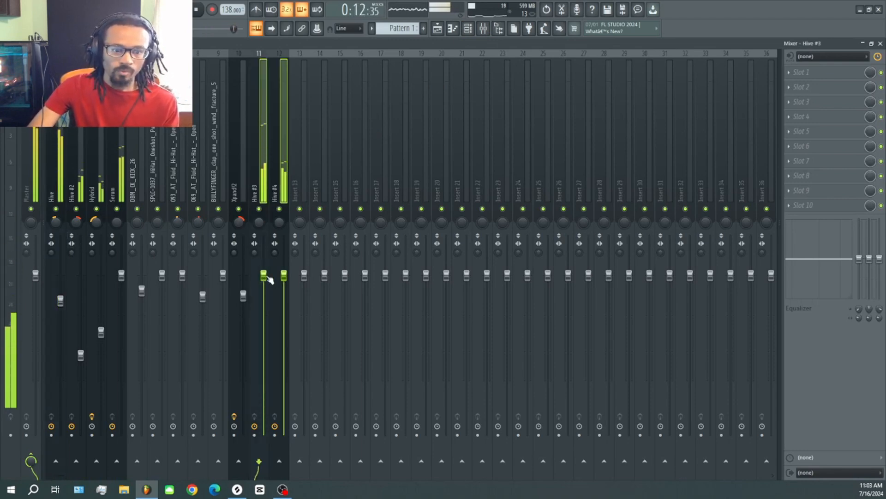
drag(264, 275, 264, 311)
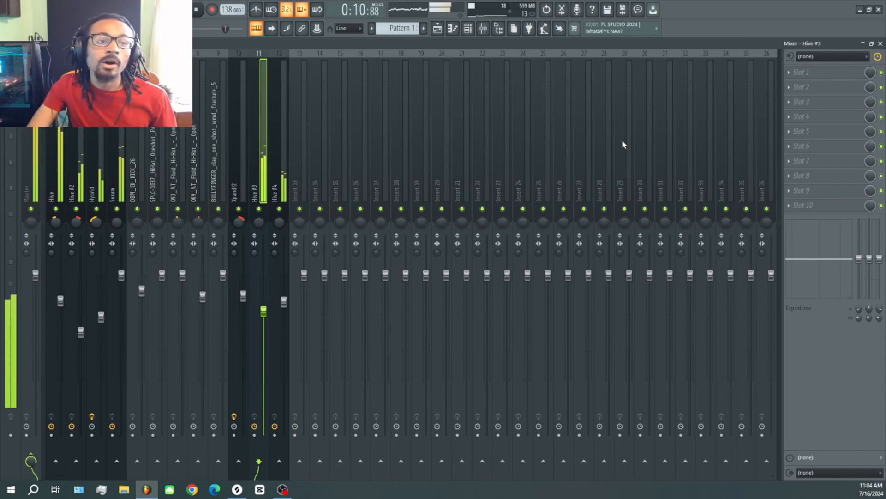
Unmute channels 5 to 10 and lower the Xpand!2 mixer track's level while the full pattern plays.
click(468, 28)
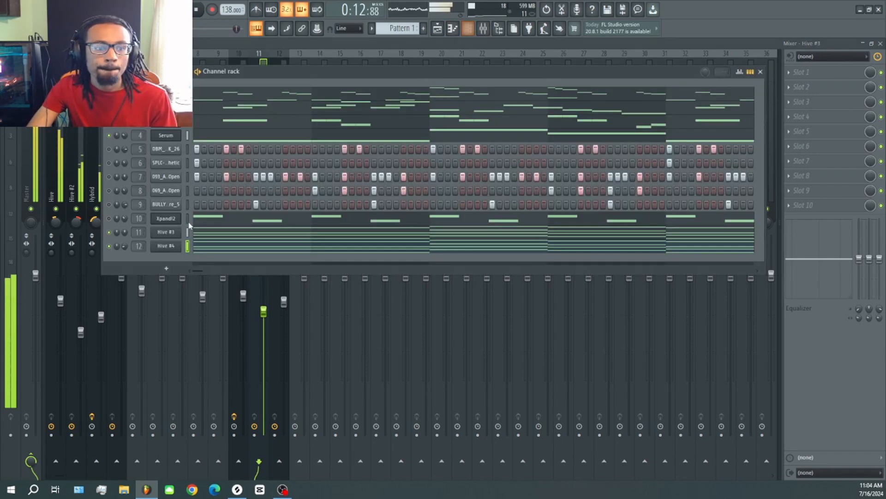
drag(109, 149, 109, 219)
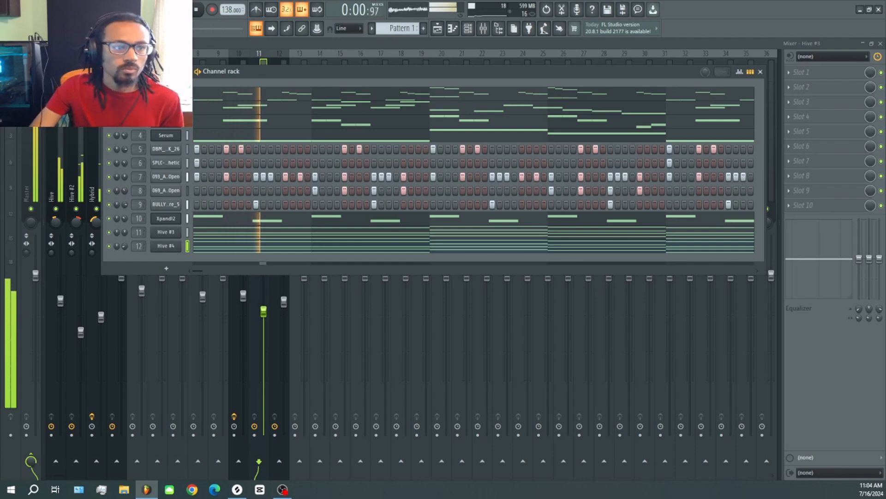
click(9, 5)
click(17, 43)
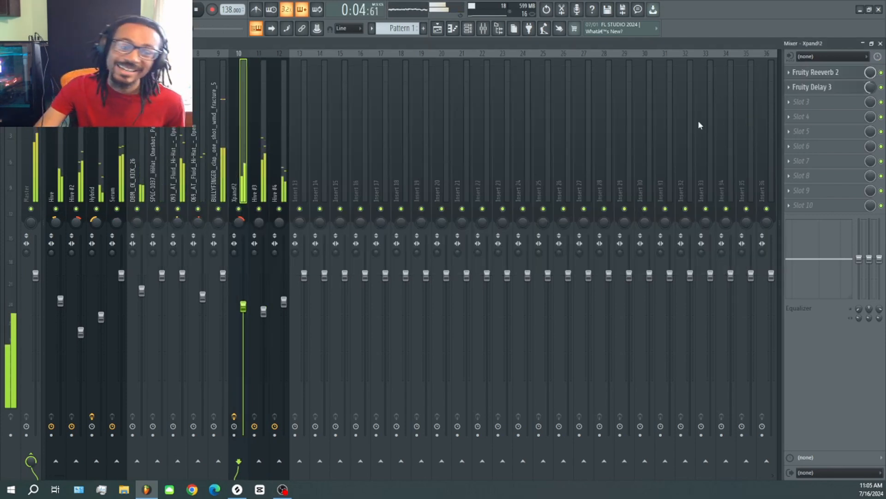
click(9, 6)
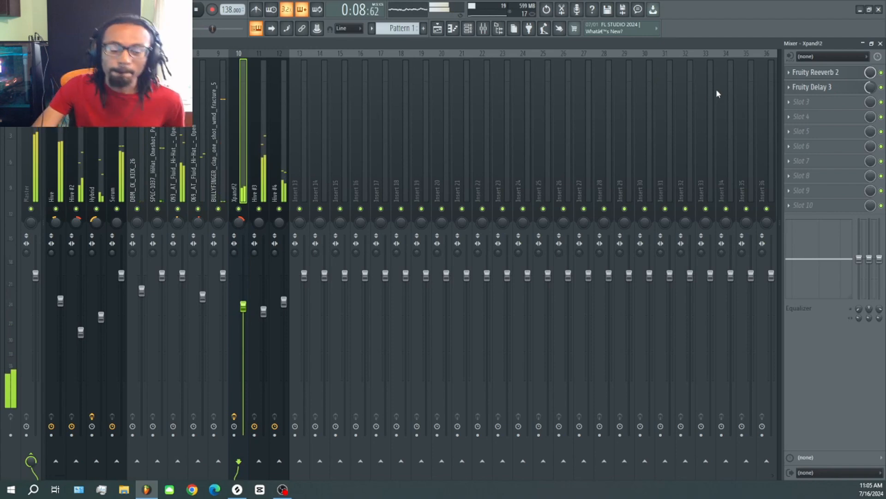
Stop playback and place the channel patterns from bar 1 of the playlist, with melodic clips on tracks 1–7 and drum clips on tracks 8–12.
key(space)
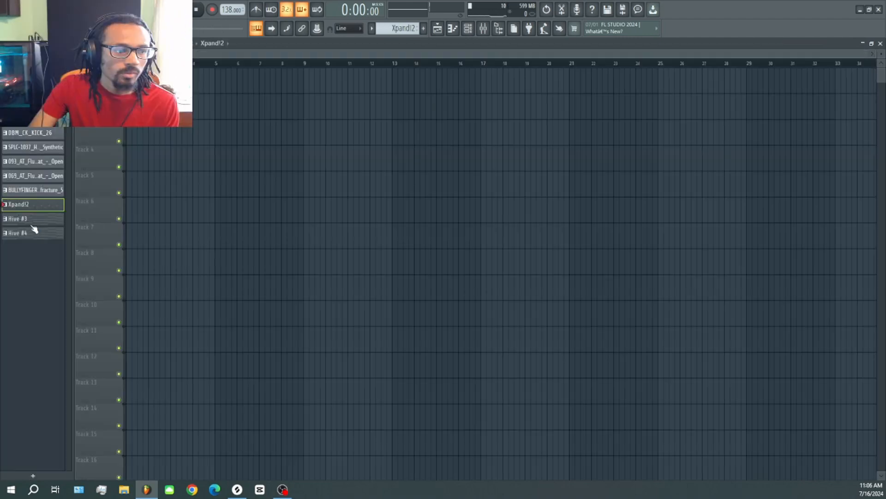
shift+click(32, 222)
shift+click(32, 234)
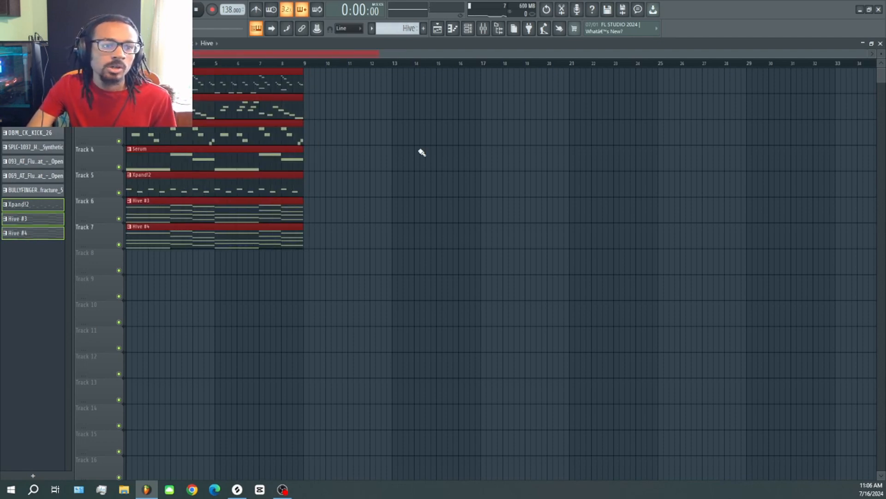
click(54, 135)
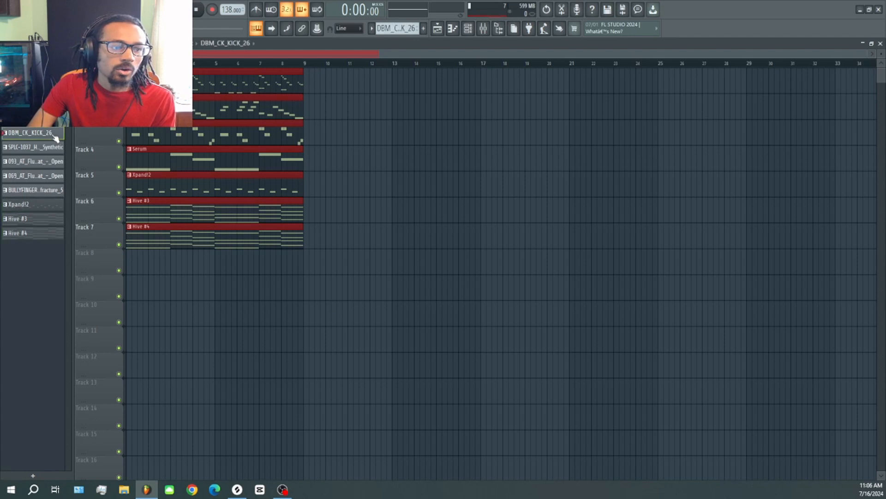
shift+click(52, 148)
shift+click(50, 160)
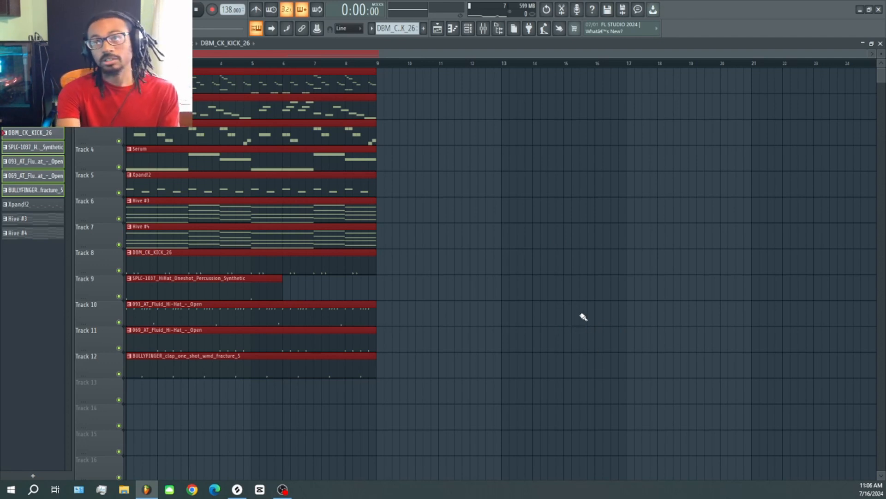
Duplicate the eight-bar block of all twelve clips four times so the arrangement runs to bar 41.
key(ctrl+b)
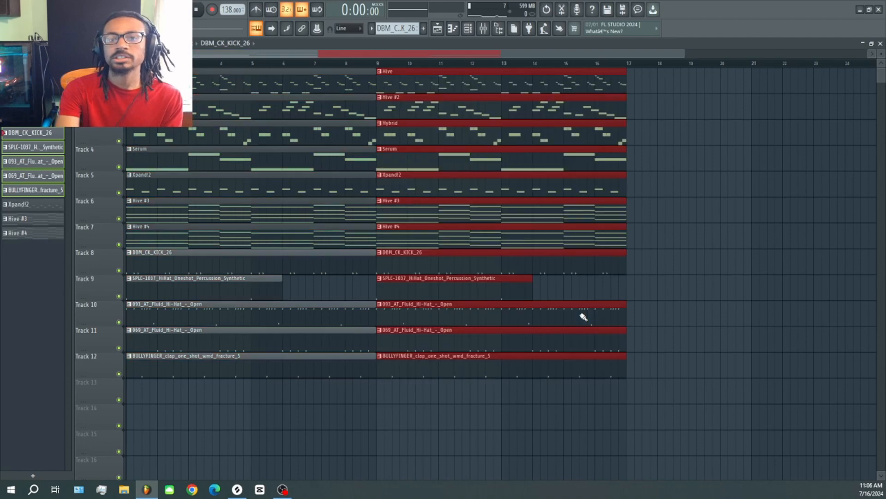
ctrl+scroll(531, 266, down, 2)
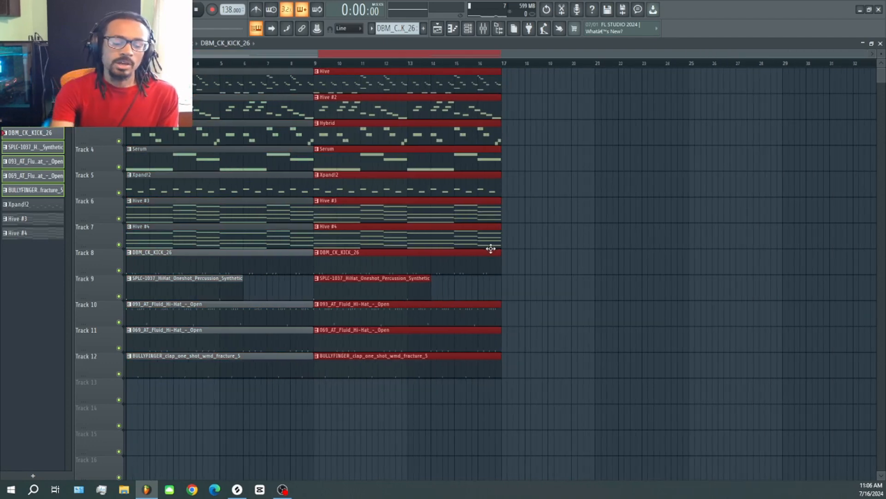
key(ctrl+b)
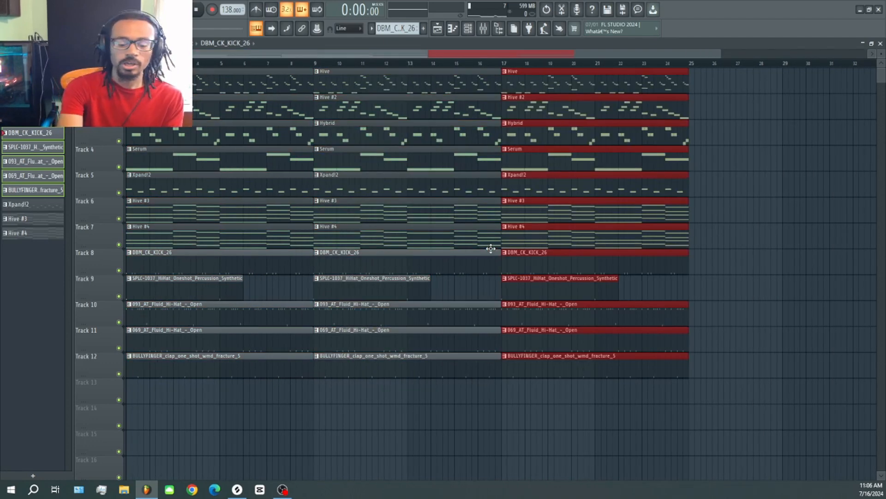
key(ctrl+b)
key(ctrl+b)
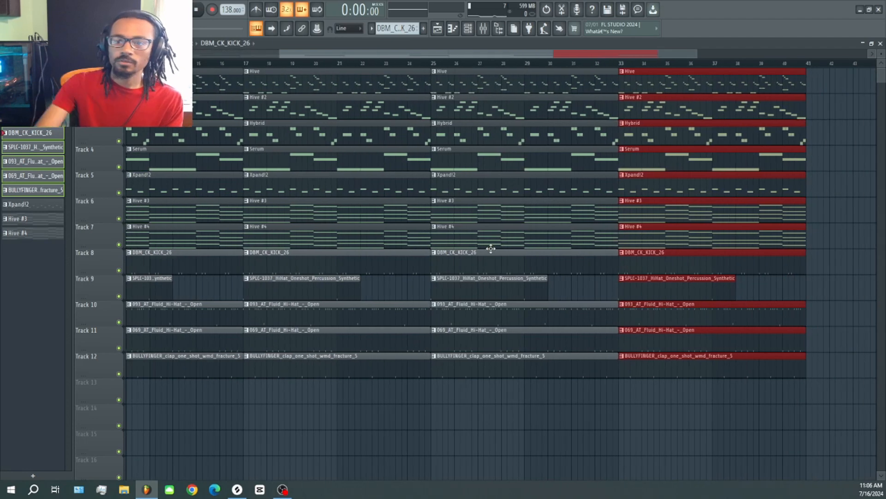
ctrl+scroll(503, 148, down, 2)
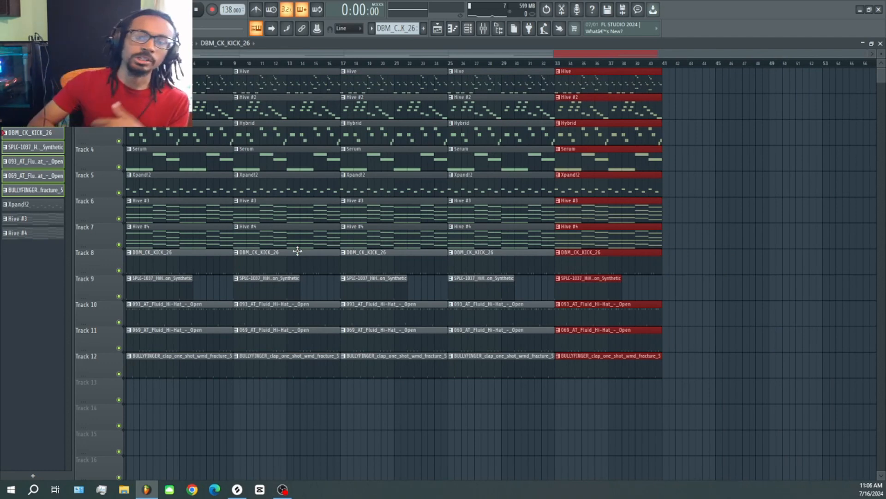
Delete the drum clips from bars 1–8 and audition soloed tracks, thinning that section to Hive, Hybrid and Hive #3.
drag(168, 268, 168, 372)
key(Delete)
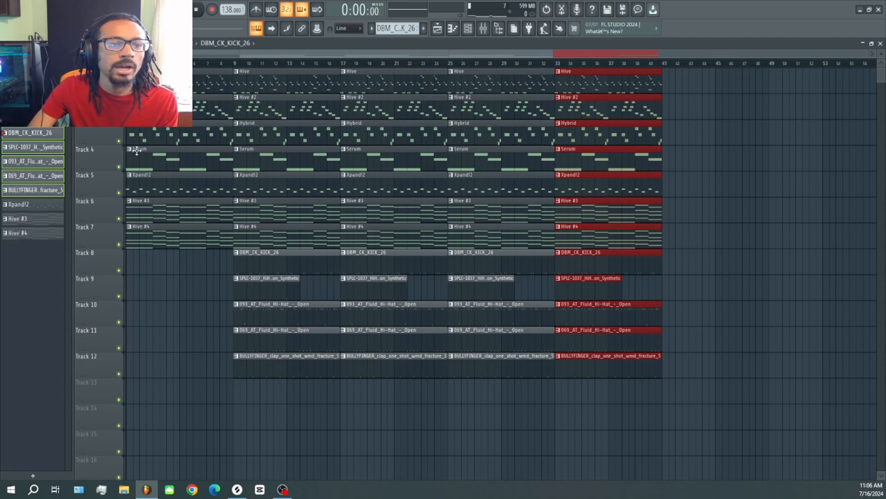
right_click(118, 89)
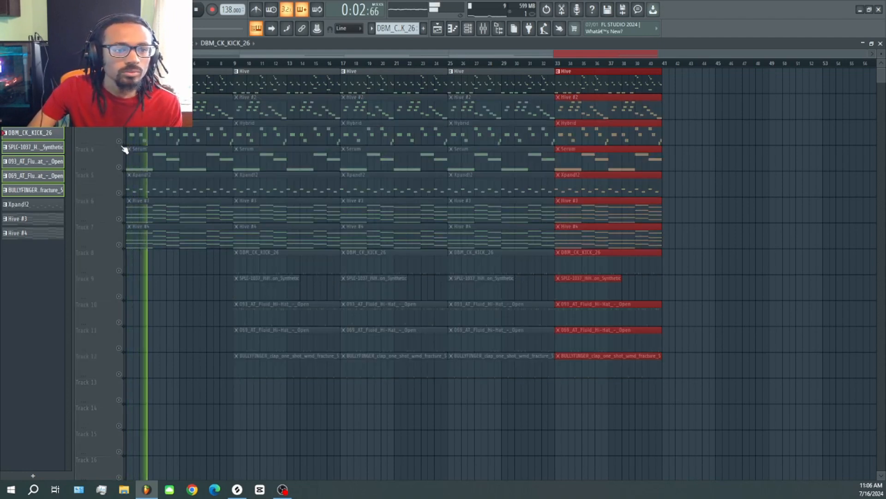
click(119, 141)
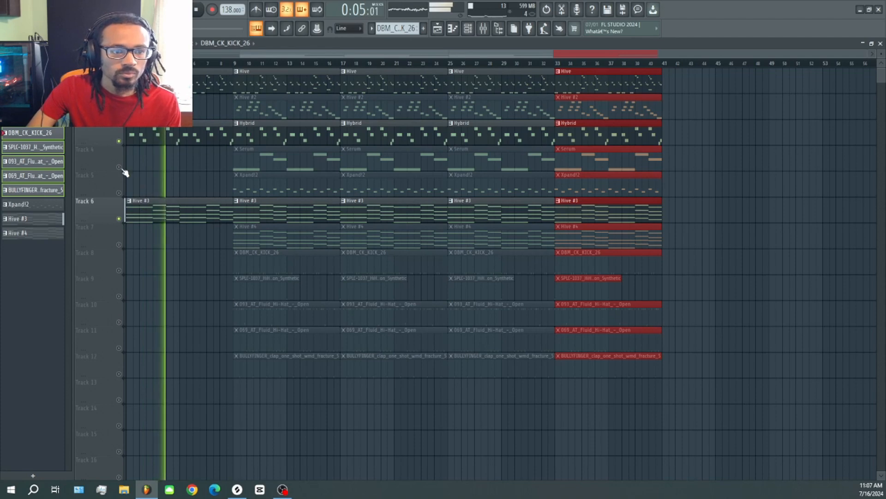
right_click(120, 168)
right_click(119, 168)
Delete the drum, Xpand!2 and Hive #4 clips from bars 9–16.
drag(262, 270, 254, 363)
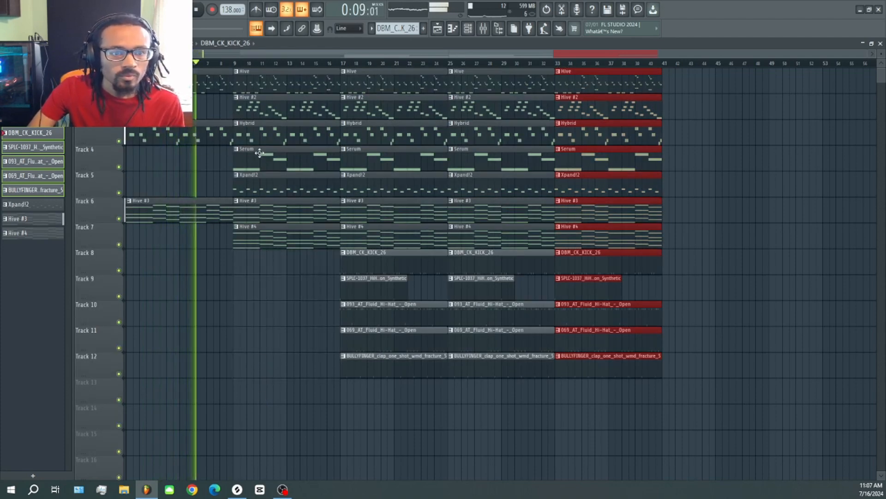
right_click(255, 187)
right_click(263, 240)
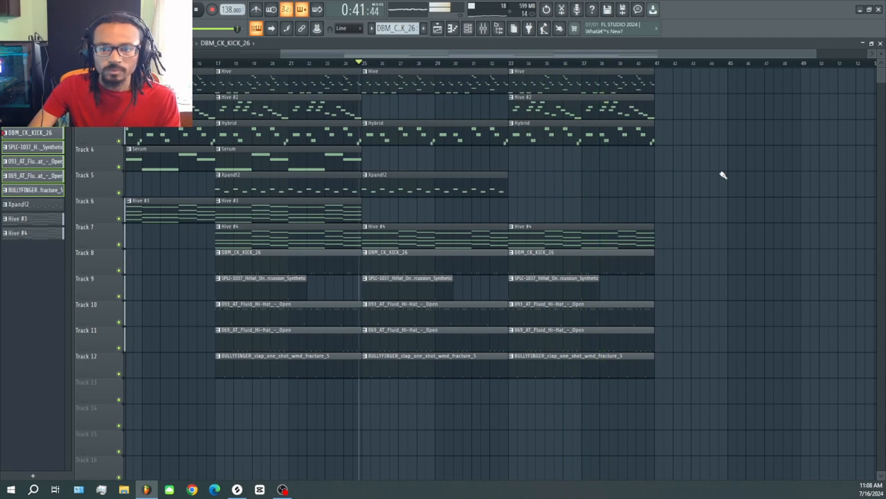
click(9, 4)
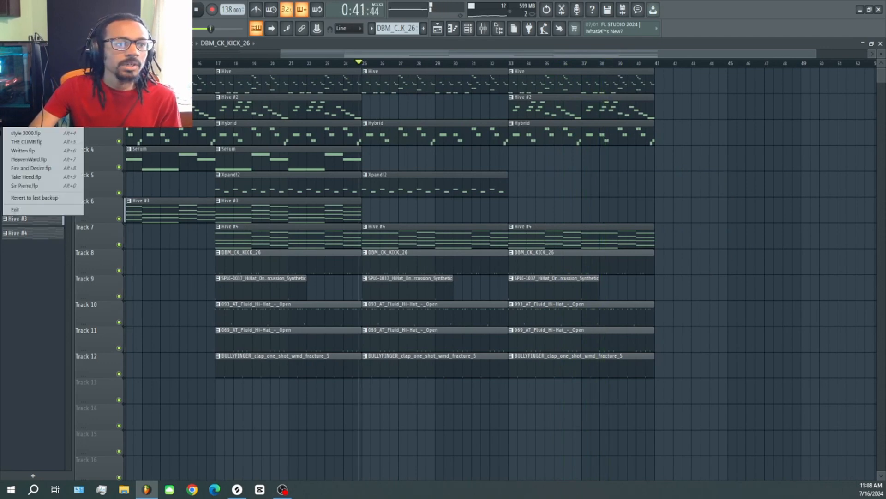
click(9, 4)
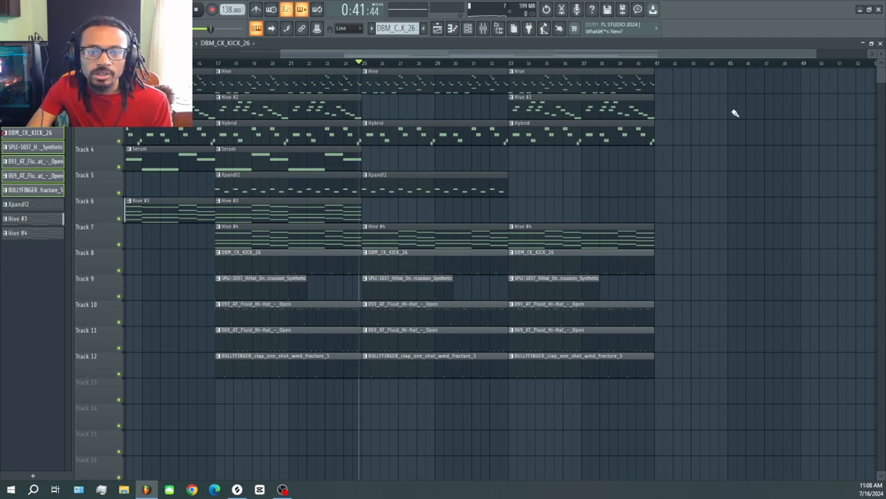
scroll(645, 105, down, 2)
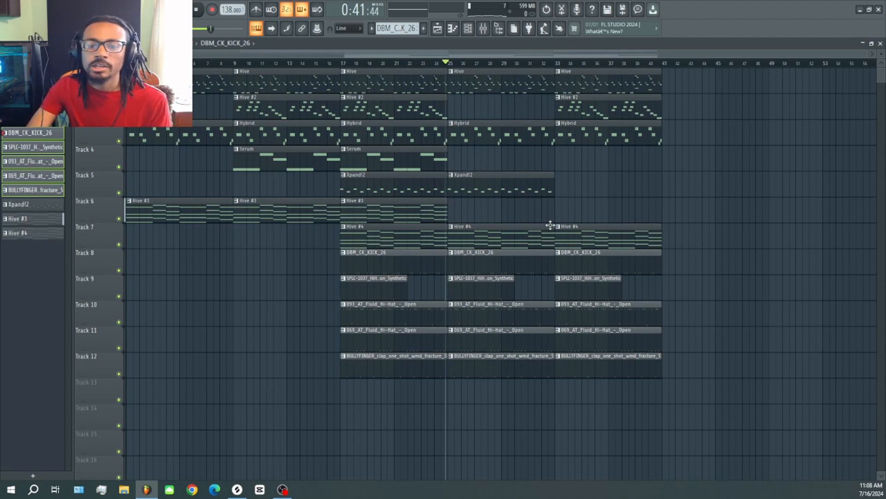
scroll(735, 231, up, 2)
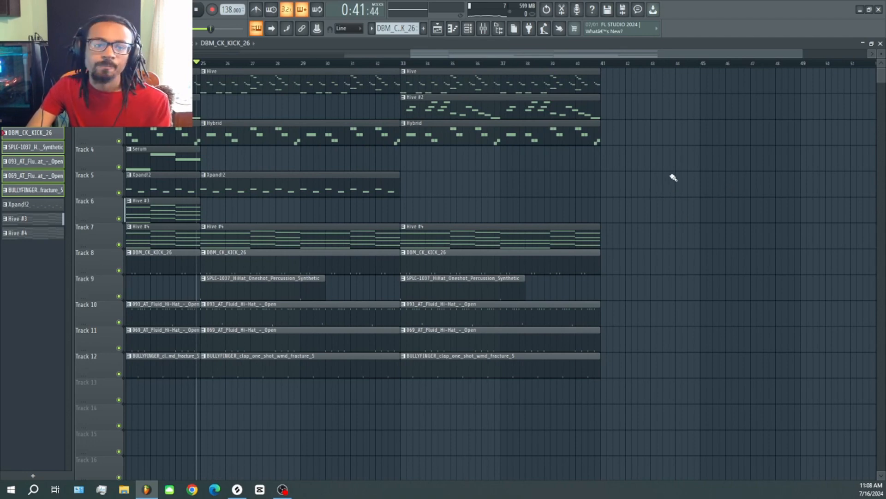
Play the arrangement from bar 25, briefly soloing the Hive #4 track to check its chords against the full mix.
key(space)
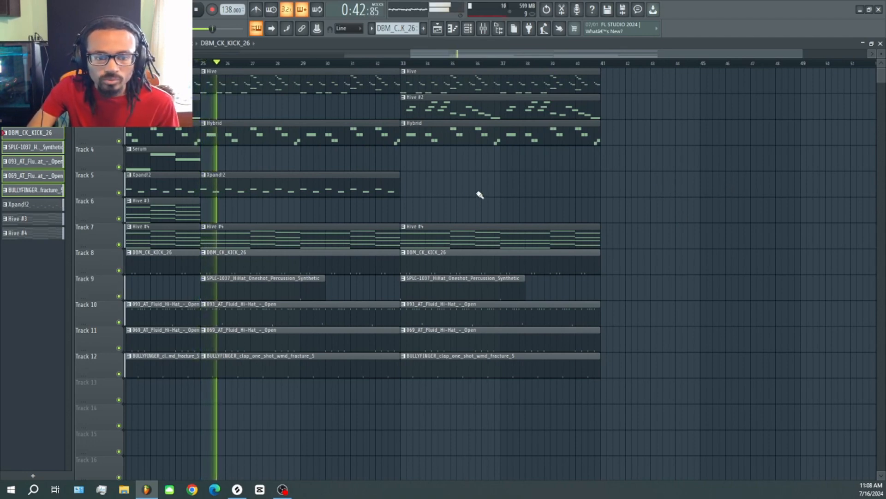
right_click(118, 245)
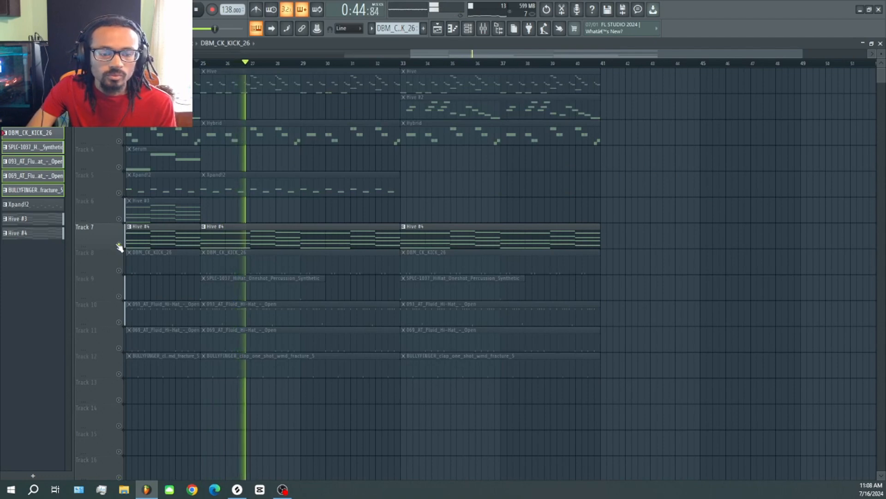
right_click(118, 245)
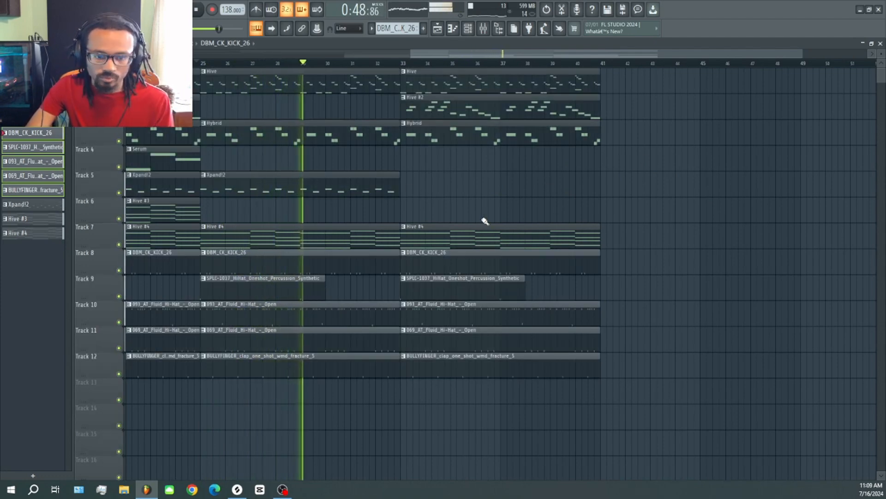
key(space)
scroll(134, 202, up, 4)
scroll(298, 218, down, 5)
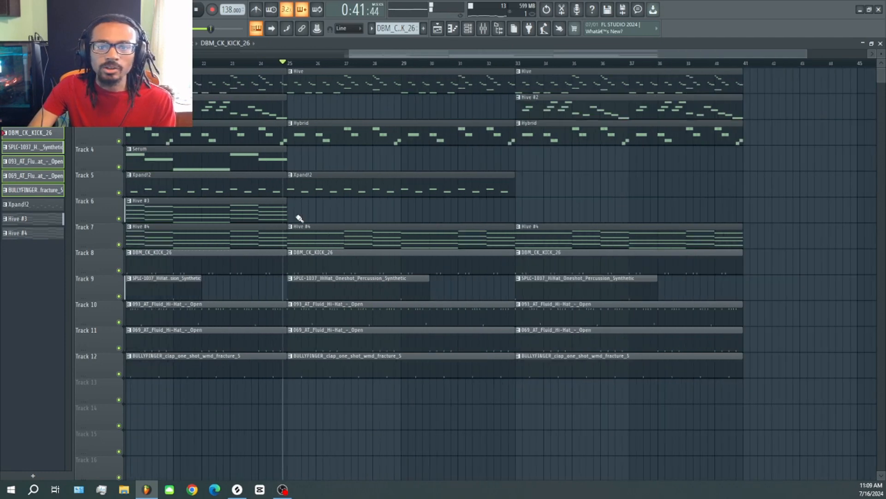
click(9, 6)
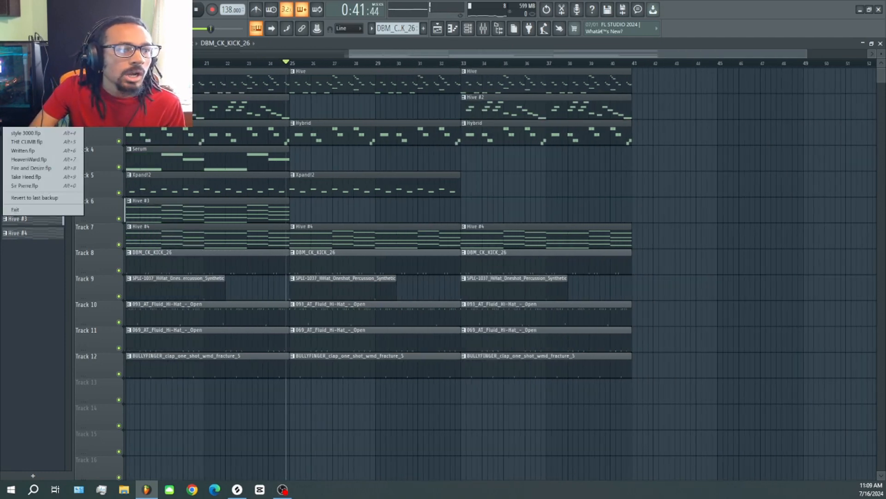
click(400, 208)
Trim the final clap clip to run from bar 34 to bar 40, and end the final kick clip at bar 40.
scroll(397, 249, up, 6)
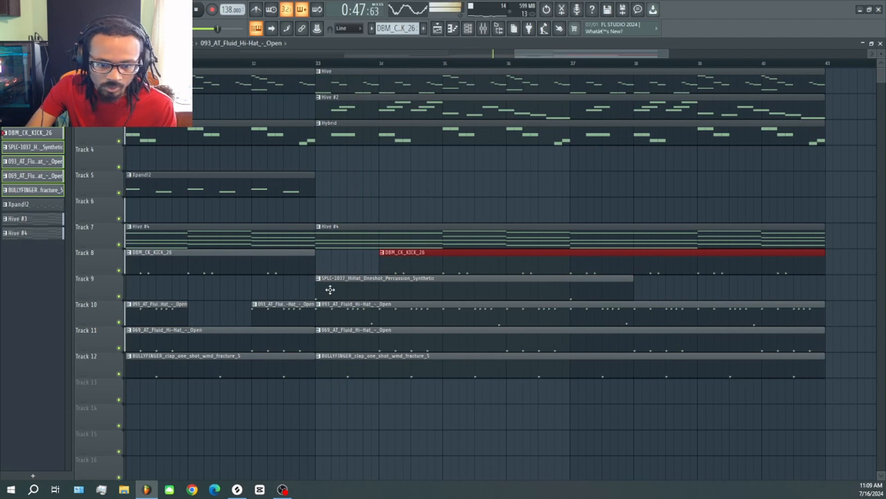
click(340, 370)
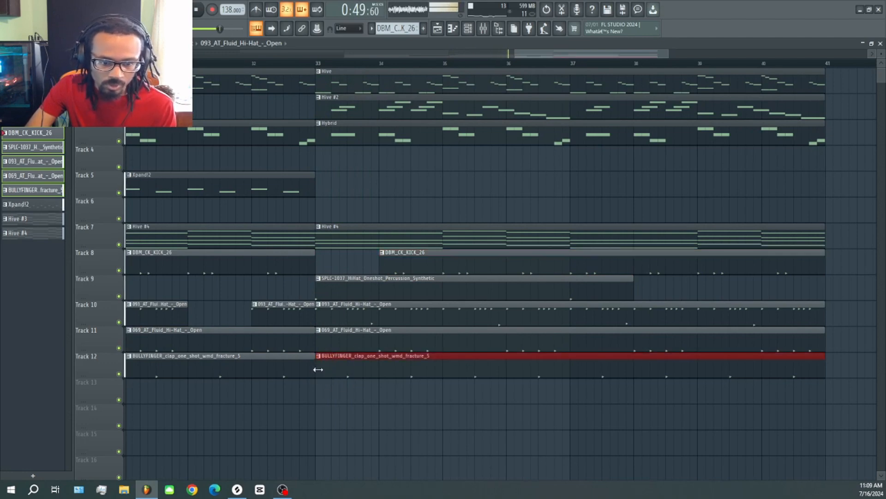
drag(318, 370, 374, 373)
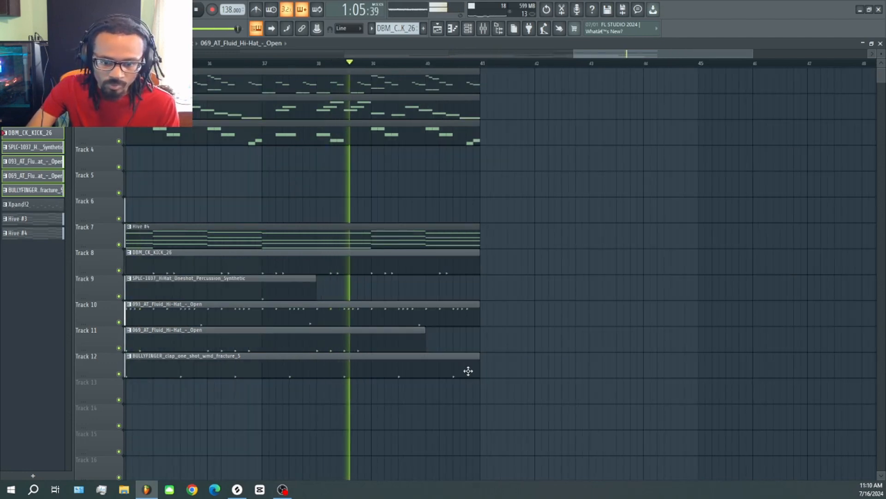
drag(469, 371, 426, 372)
drag(480, 266, 426, 271)
Select every clip in the 40-bar arrangement and duplicate it so the copy starts at bar 41.
scroll(455, 314, down, 4)
drag(650, 429, 483, 202)
scroll(564, 259, down, 3)
ctrl+click(718, 345)
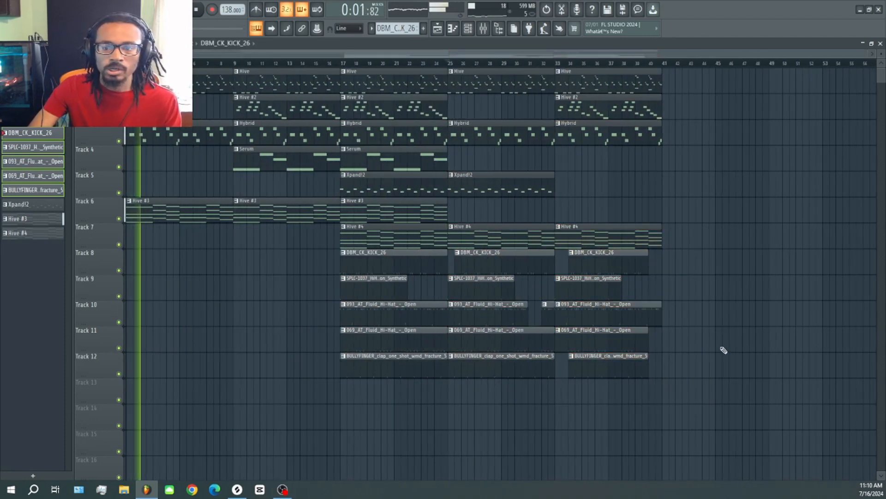
key(space)
drag(718, 403, 128, 69)
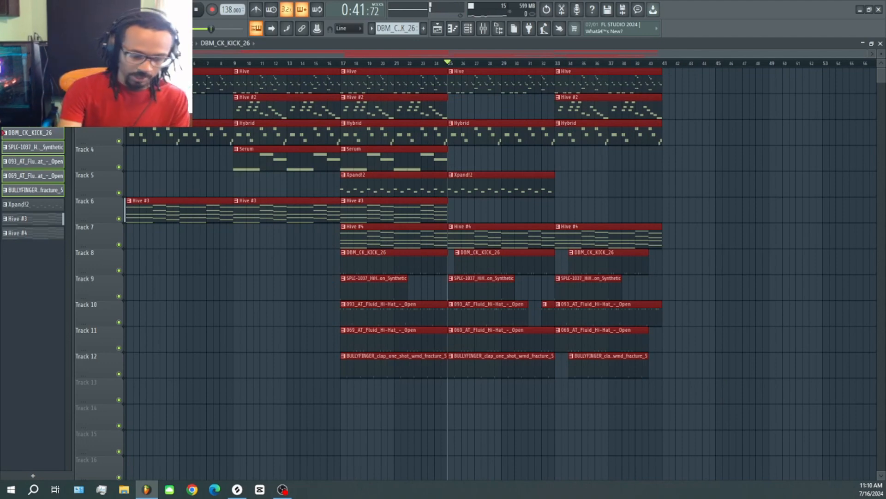
key(ctrl+b)
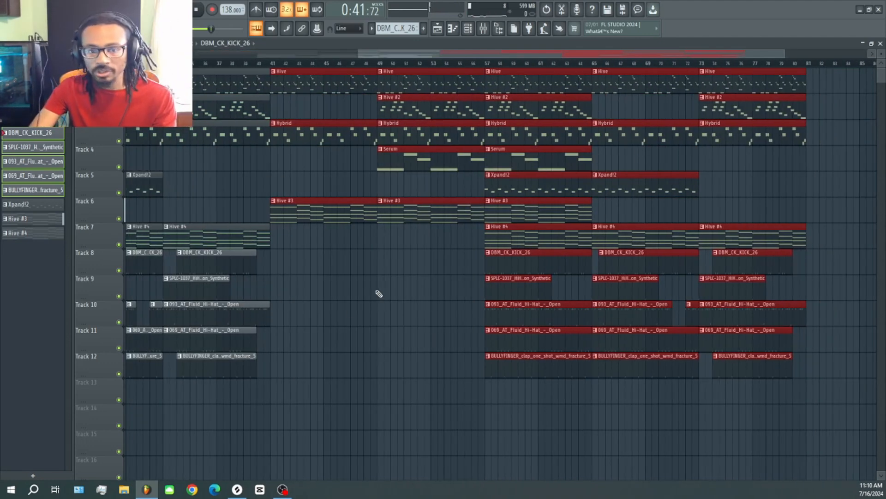
scroll(399, 299, down, 3)
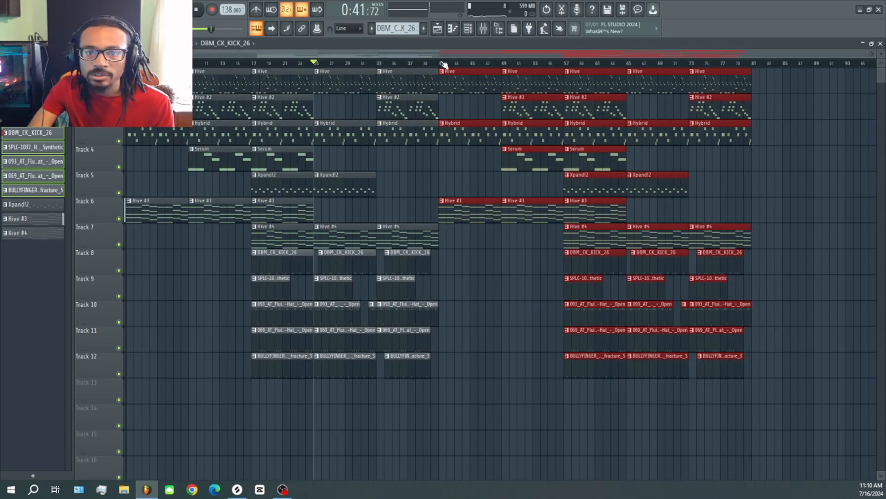
Deselect the clips and play the duplicated section from bar 41.
key(space)
ctrl+click(538, 350)
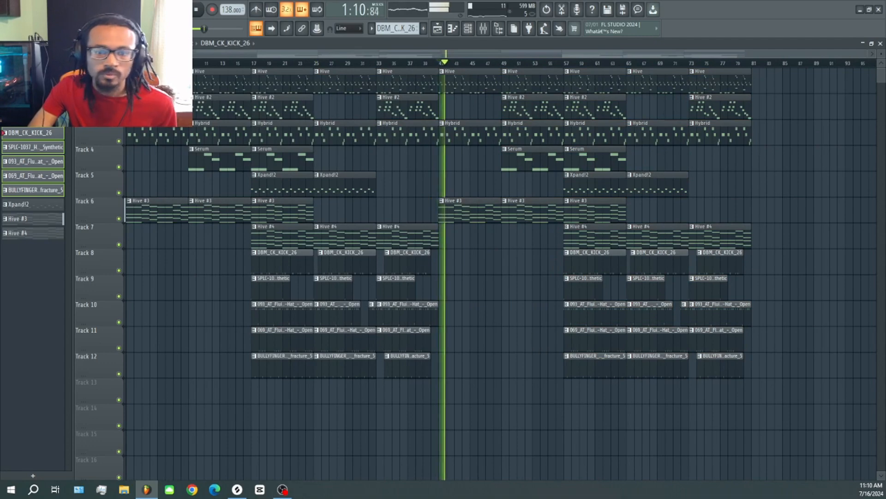
click(9, 5)
click(18, 48)
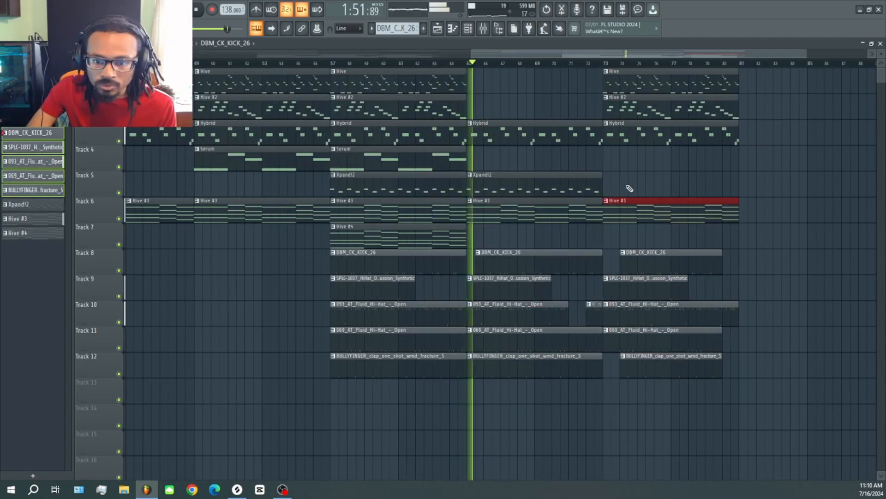
Duplicate the Xpand!2 clip in bars 65–72 into the following eight bars.
scroll(719, 189, down, 3)
scroll(740, 190, up, 4)
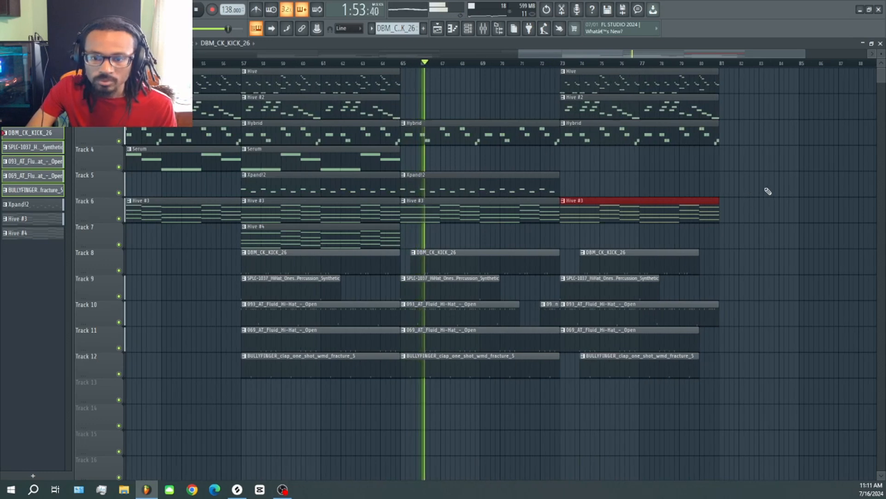
scroll(780, 203, down, 2)
scroll(744, 203, up, 3)
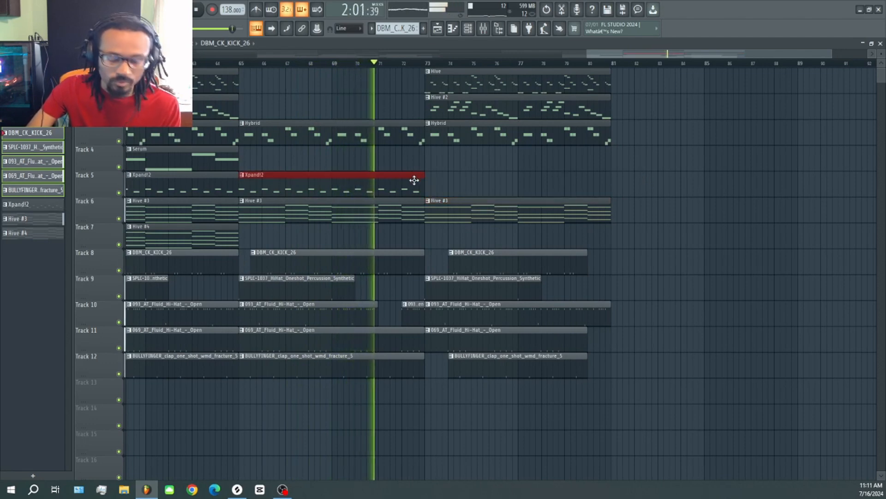
key(ctrl+b)
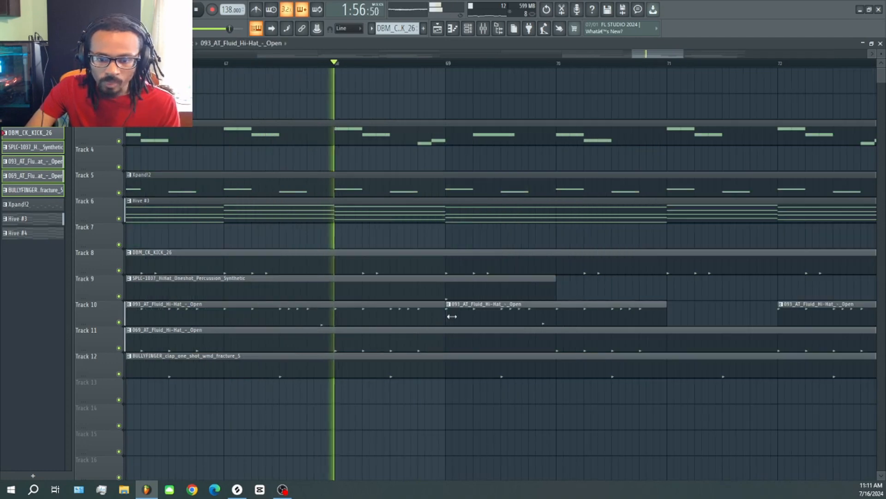
Trim the second open hi-hat clip on Track 10 to start at bar 70, adjust its end, and save the project.
drag(447, 317, 557, 317)
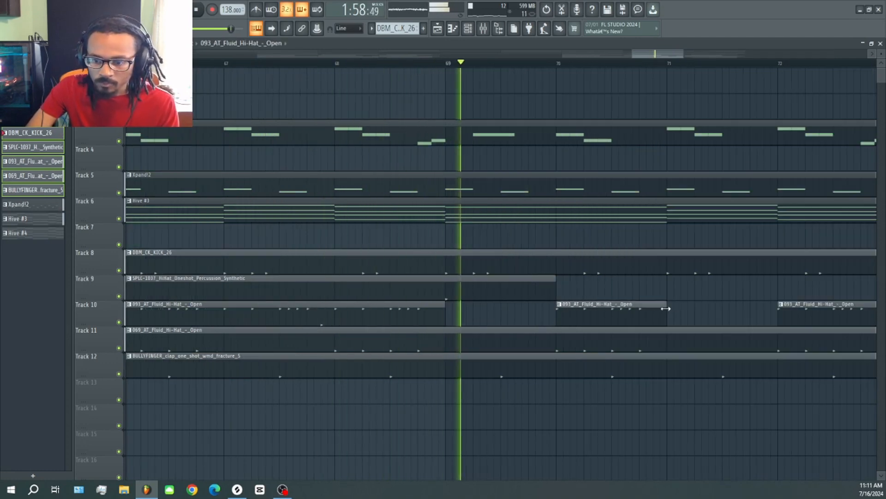
drag(667, 311, 757, 322)
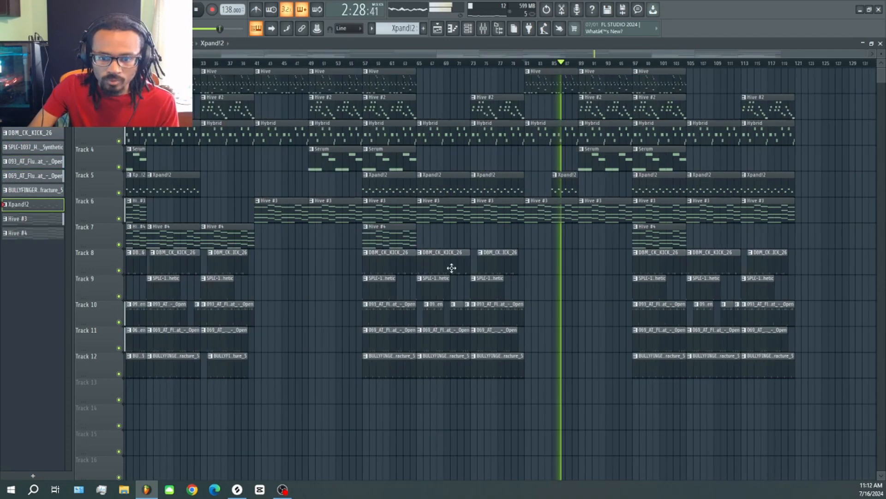
click(9, 6)
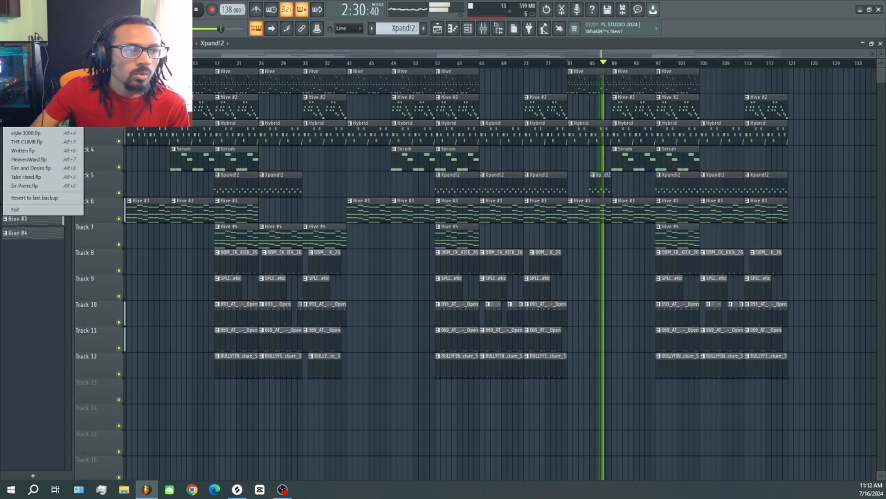
Clear the Hybrid clip in bars 105–112 and all drum clips in bars 105–120, and add a Hive #4 clip at bar 113.
click(309, 143)
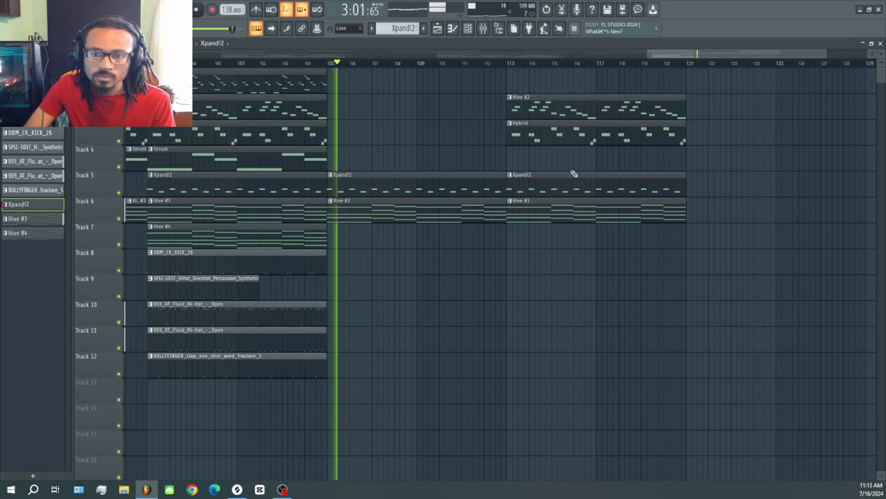
scroll(574, 171, down, 2)
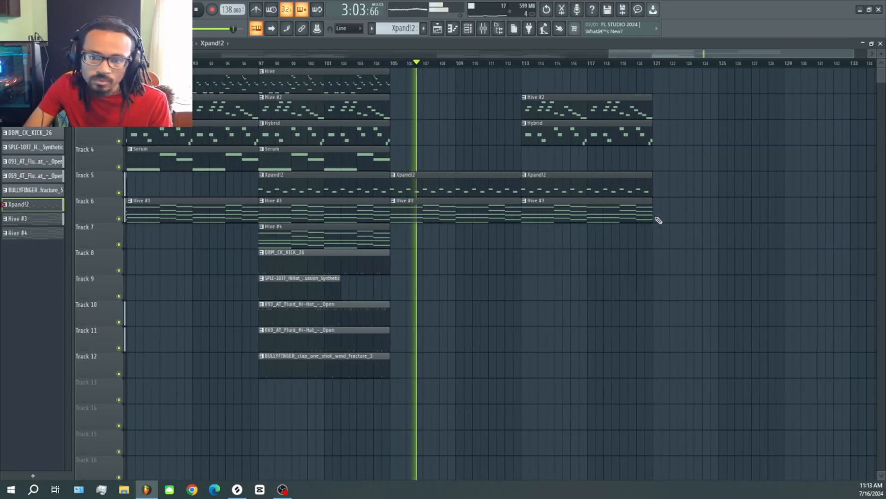
click(385, 245)
click(520, 241)
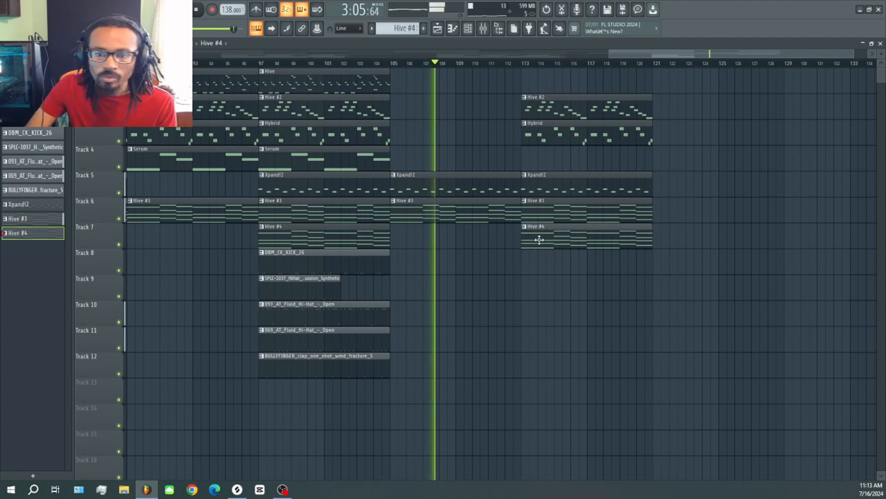
Save the finished arrangement and stop the song playback.
scroll(589, 263, down, 2)
scroll(703, 239, up, 3)
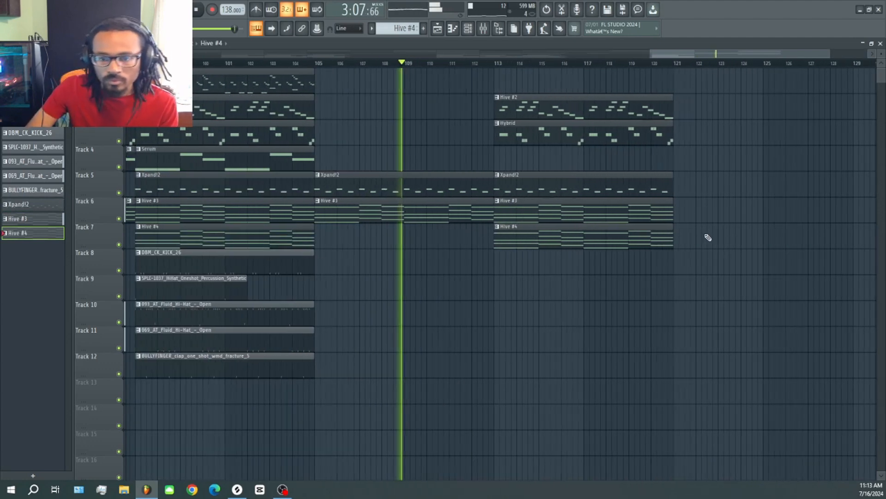
scroll(586, 251, down, 2)
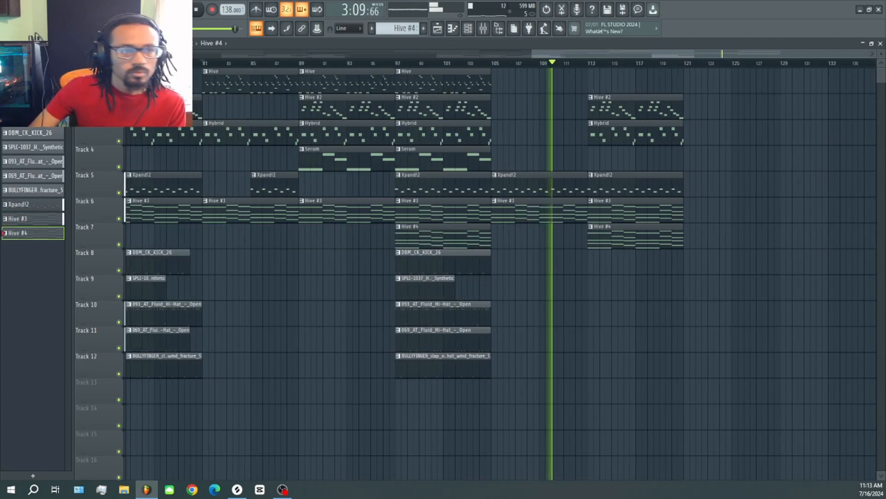
click(8, 4)
click(17, 42)
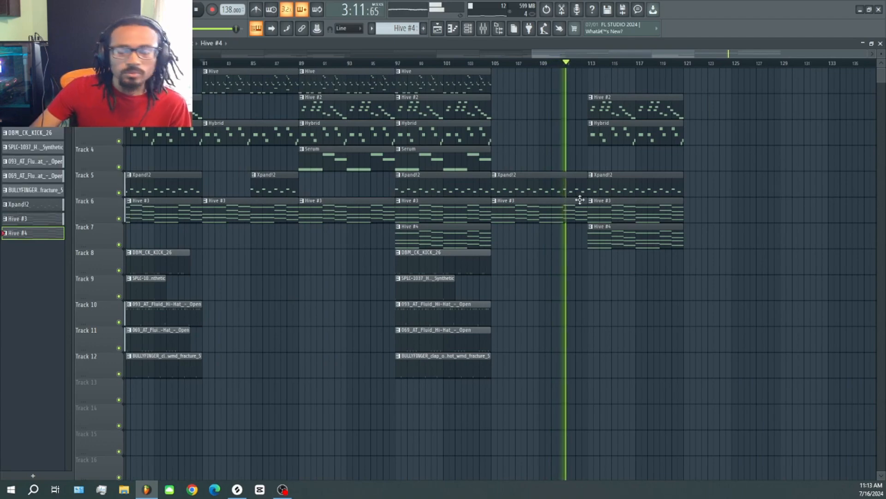
scroll(617, 263, down, 3)
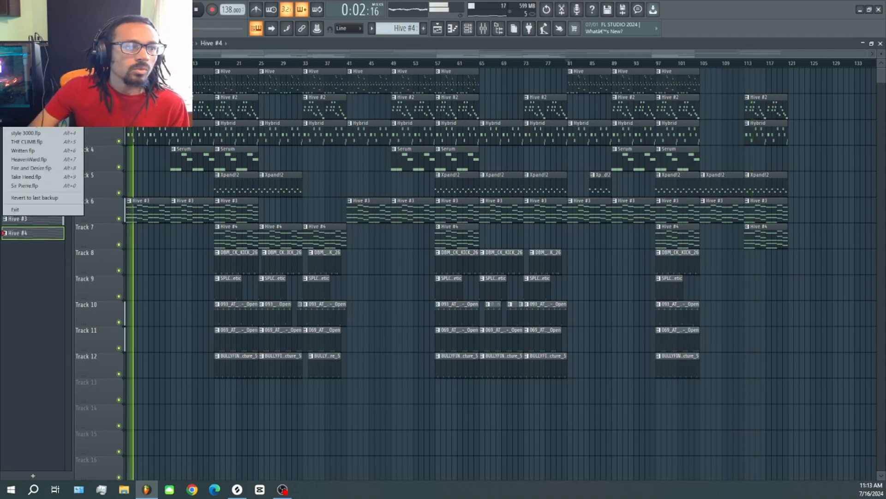
click(18, 42)
click(195, 11)
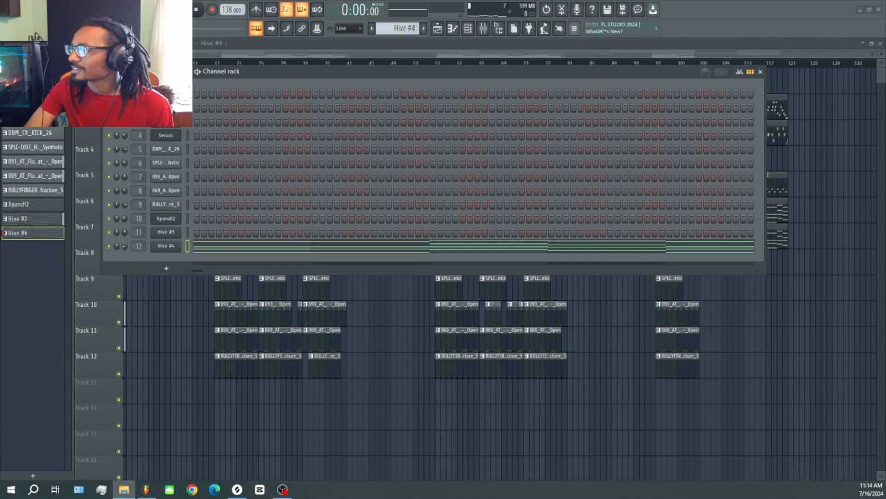
Import the producer tag audio file from the file explorer onto Track 14 of the playlist.
drag(147, 488, 141, 409)
scroll(109, 430, up, 3)
scroll(120, 425, up, 3)
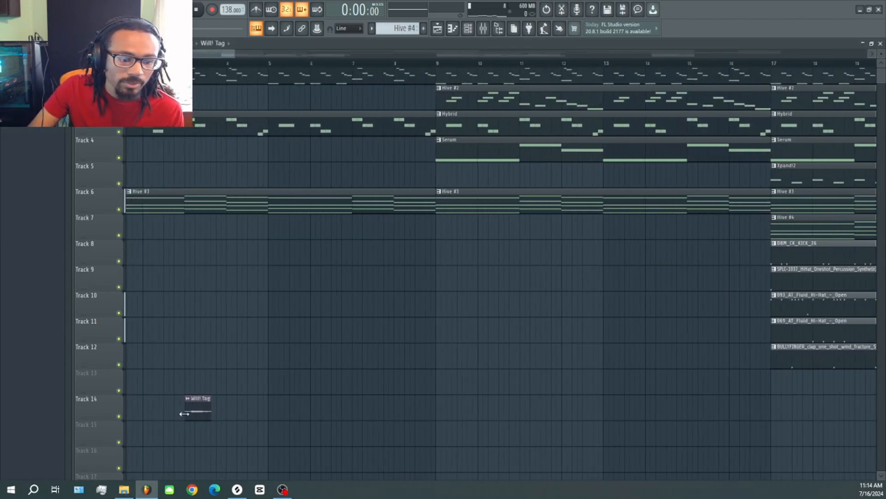
Adjust the playlist snap to trim the start of the producer tag clip, and move the clip to the beginning of bar 1.
click(16, 44)
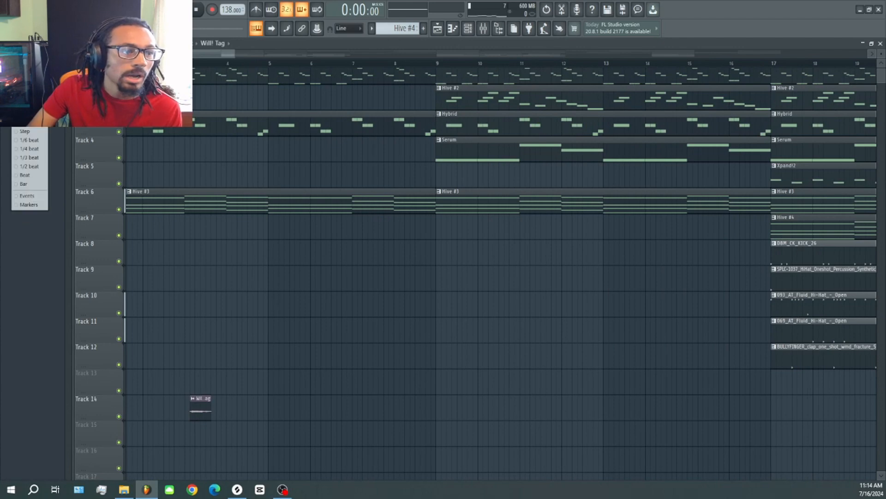
scroll(183, 439, up, 4)
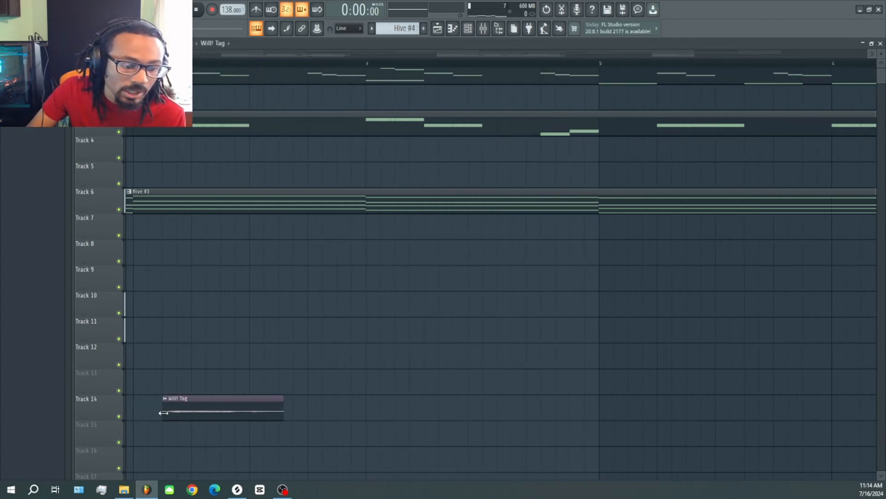
scroll(169, 418, down, 5)
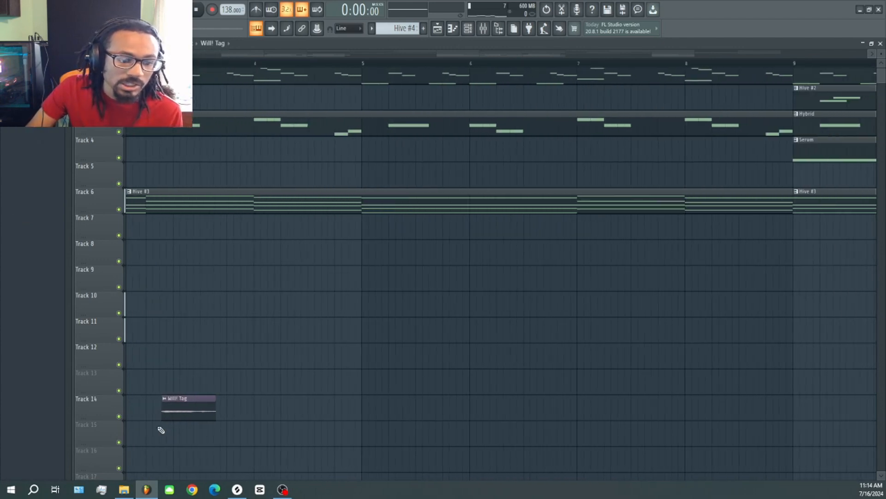
scroll(290, 429, down, 2)
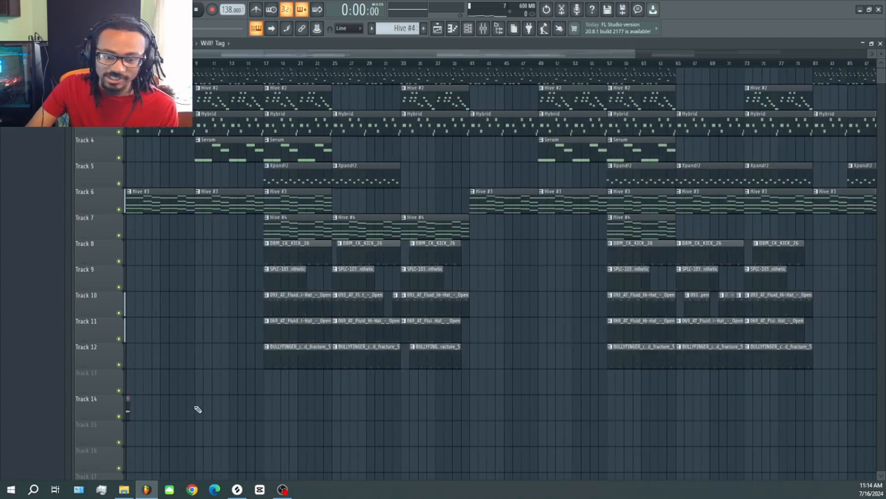
Set the producer tag clip's time stretching mode to Stretch.
scroll(196, 409, up, 5)
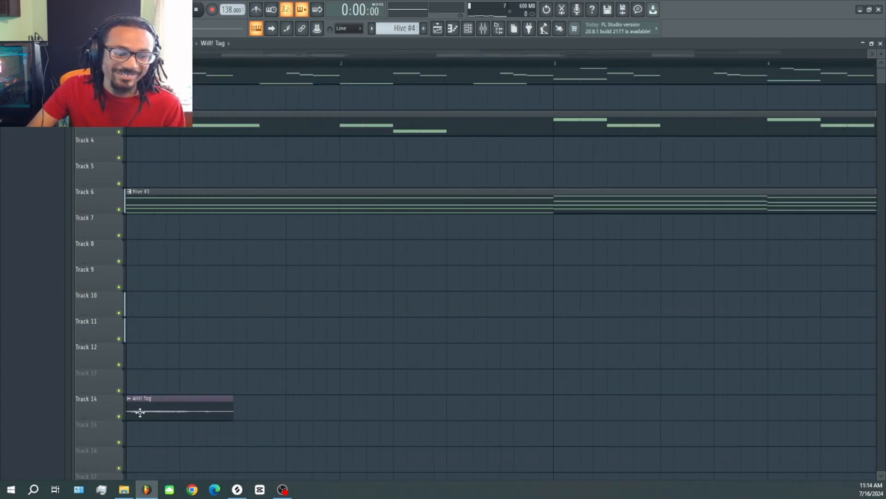
double_click(140, 412)
click(307, 208)
click(302, 235)
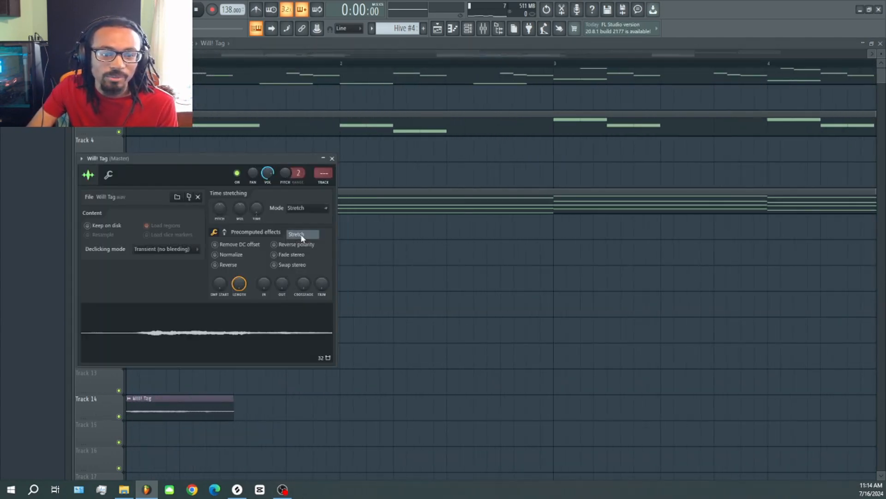
click(332, 159)
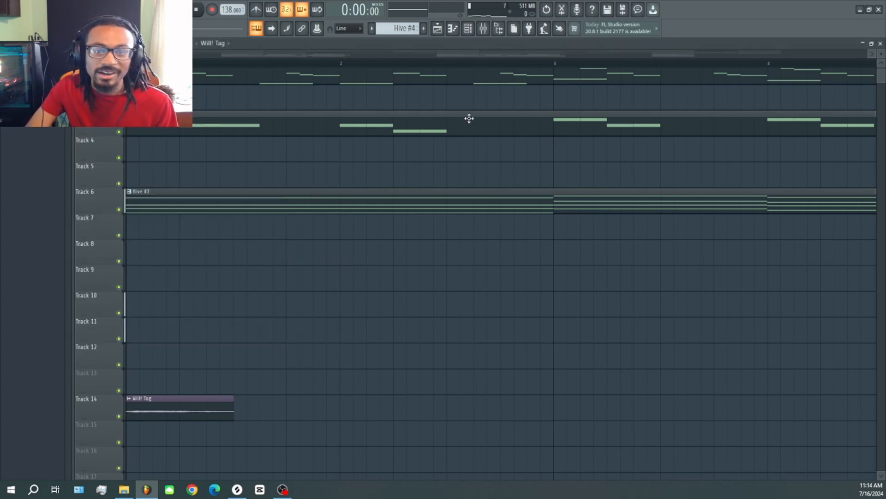
Route the producer tag channel to mixer track 13 and open its channel settings.
click(467, 28)
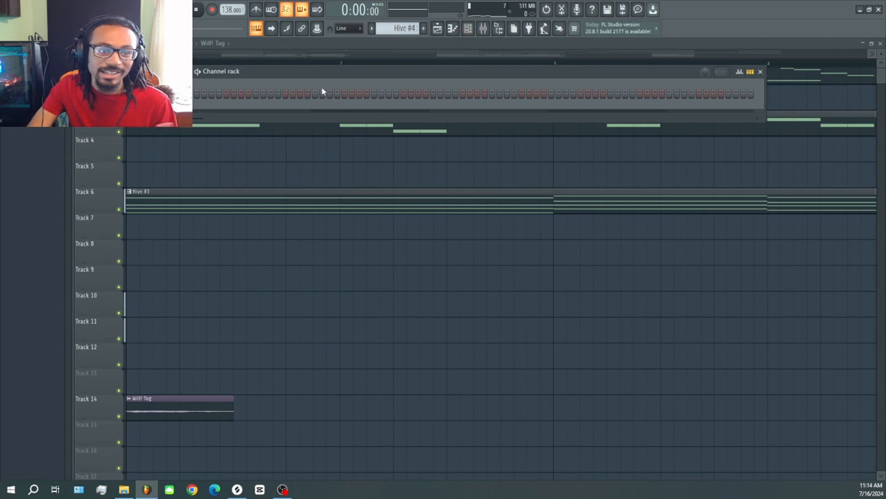
key(F9)
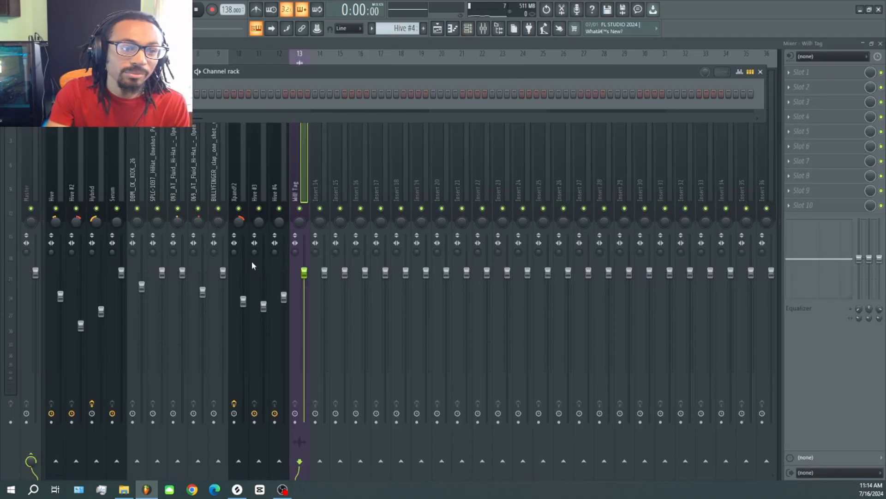
click(161, 94)
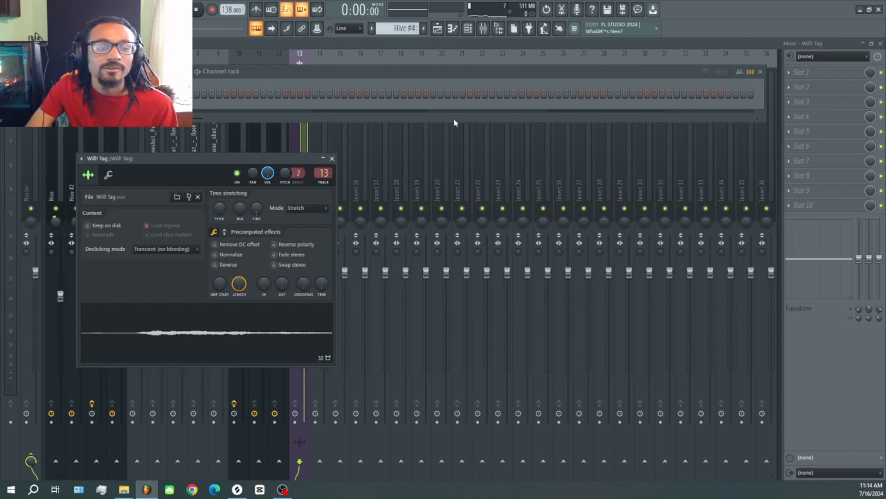
Load Fruity Reeverb 2 in slot 1 of the producer tag's mixer track and raise its wet level.
click(817, 71)
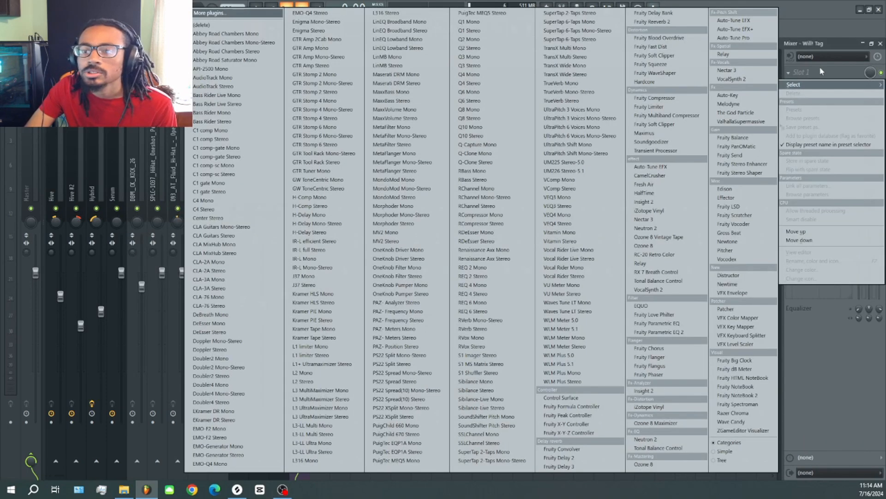
click(677, 22)
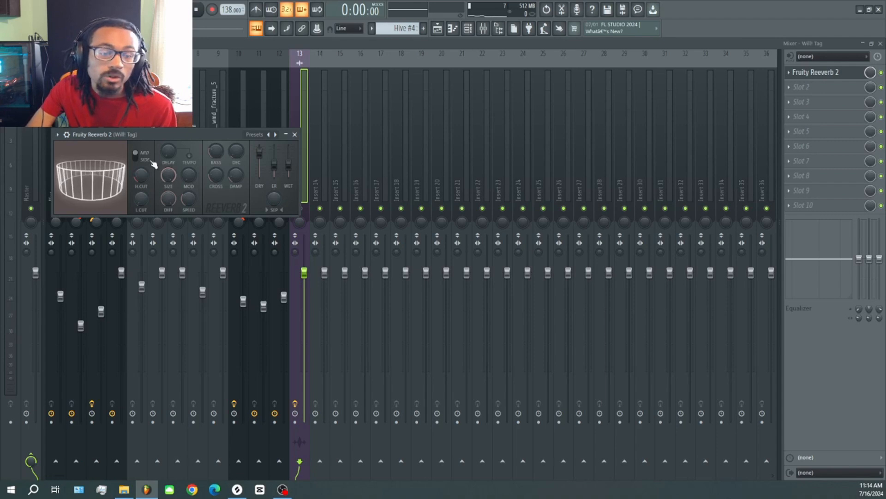
drag(287, 173, 287, 159)
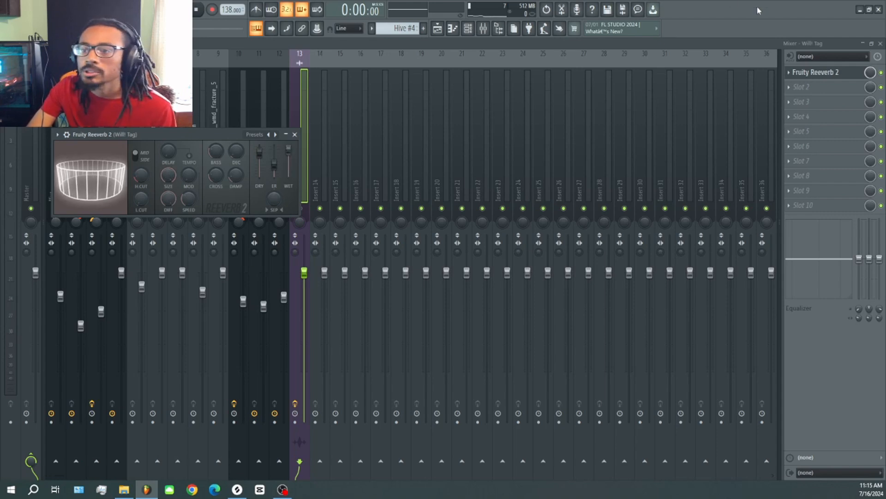
Load Fruity Delay 3 in slot 2 of the tag's mixer track, shorten its time, raise its feedback level, and lower its mix amount.
click(808, 88)
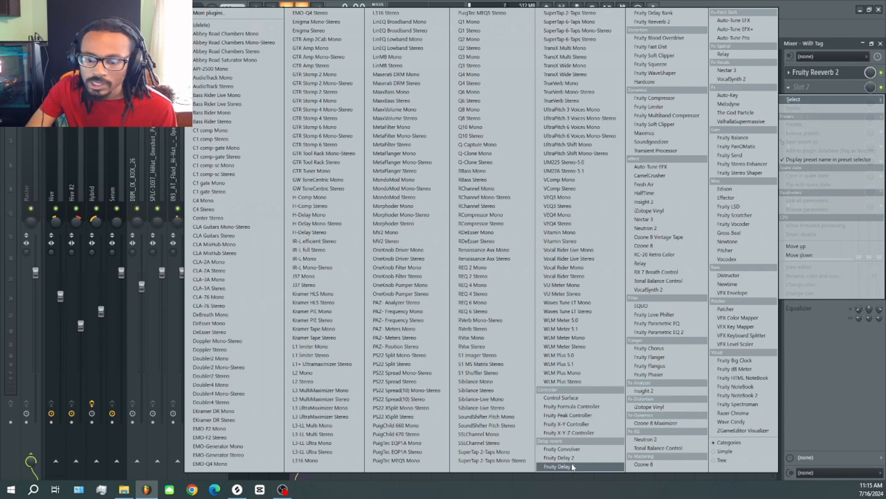
click(560, 467)
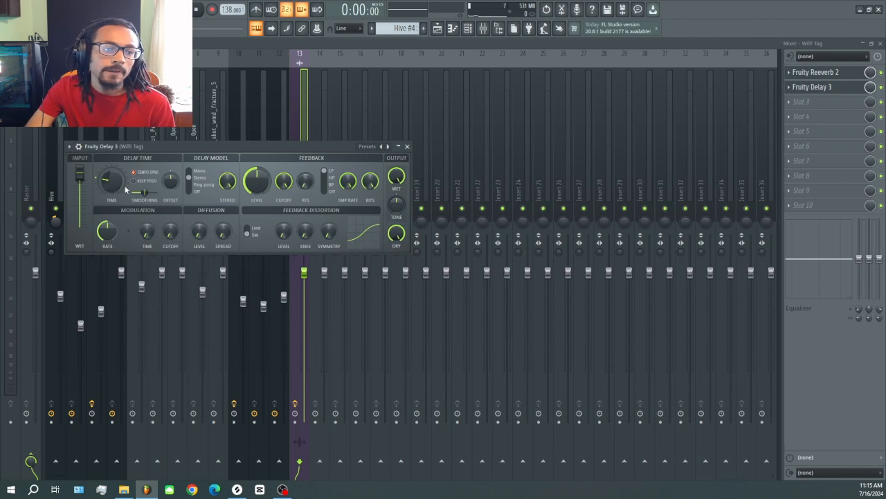
drag(114, 184, 114, 197)
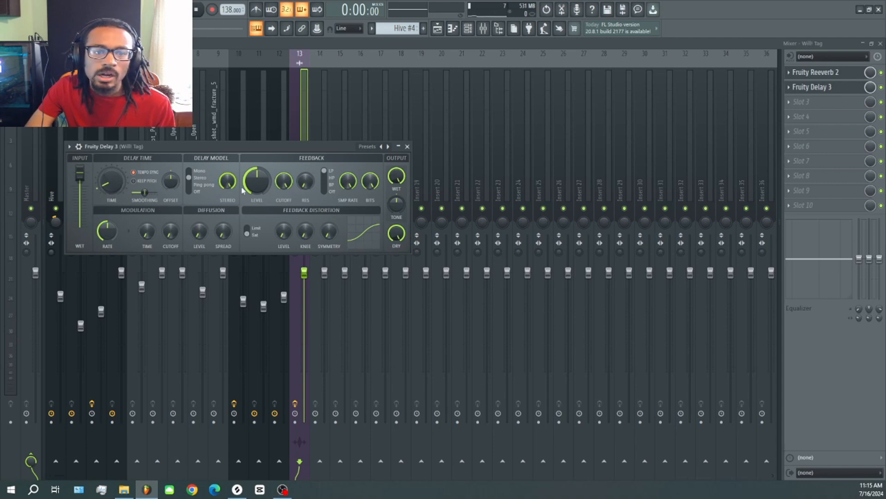
drag(256, 181, 256, 174)
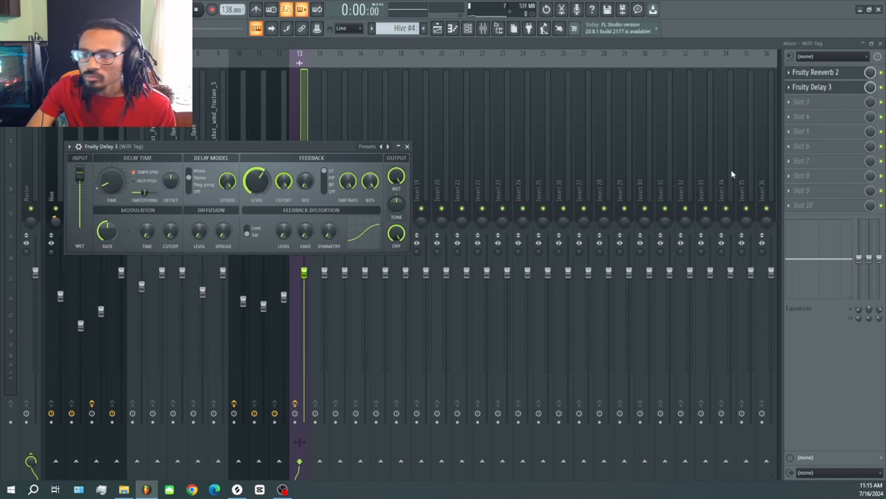
drag(870, 88, 870, 93)
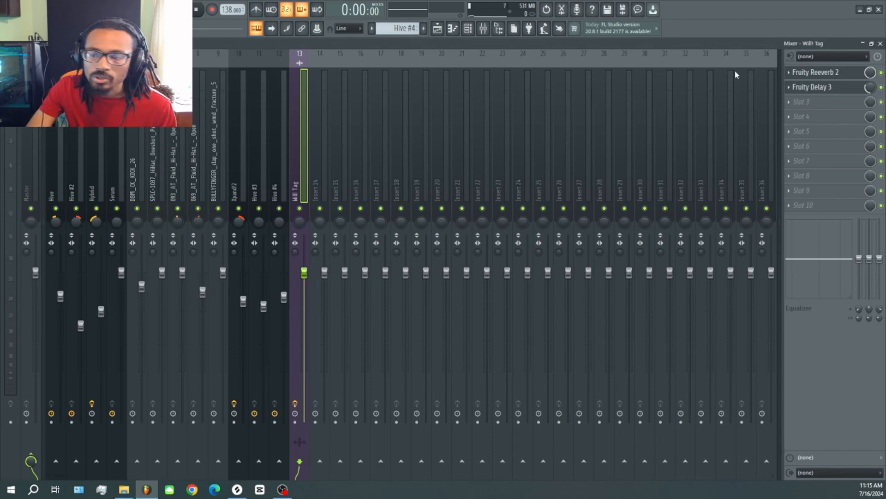
Play the song's opening to audition the producer tag, and fine-tune the mix amount of Fruity Delay 3.
click(469, 31)
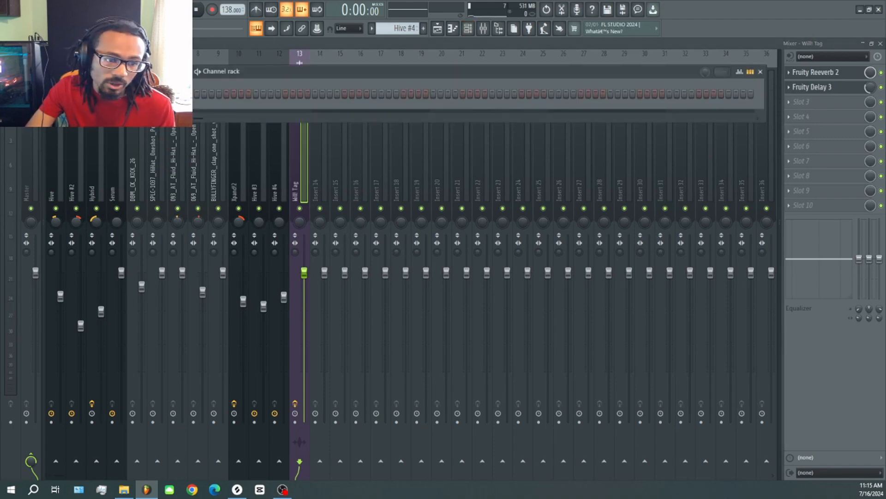
click(168, 94)
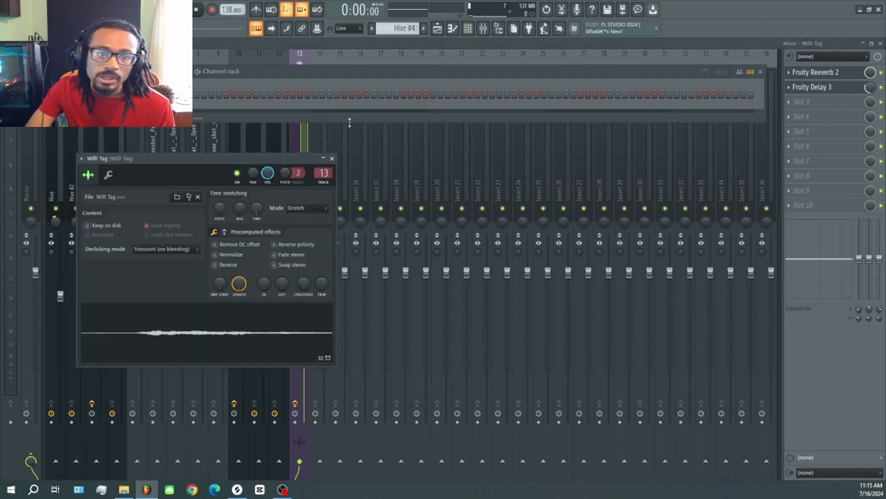
click(332, 158)
key(space)
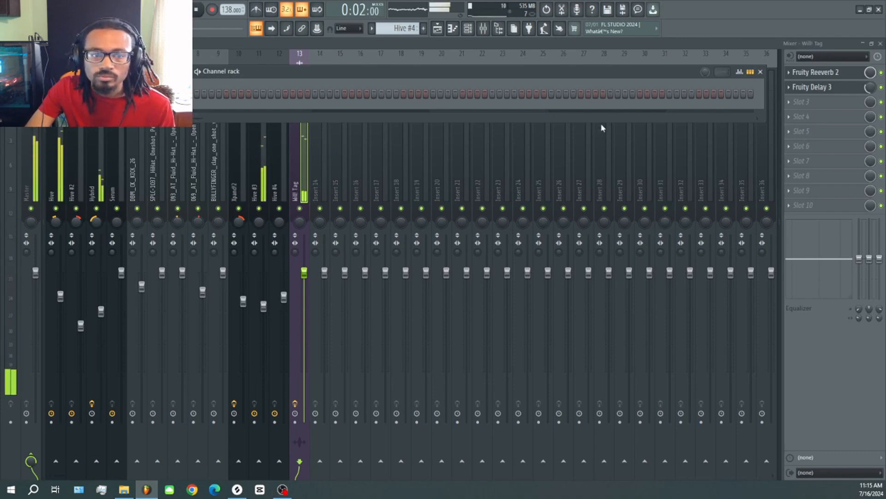
key(space)
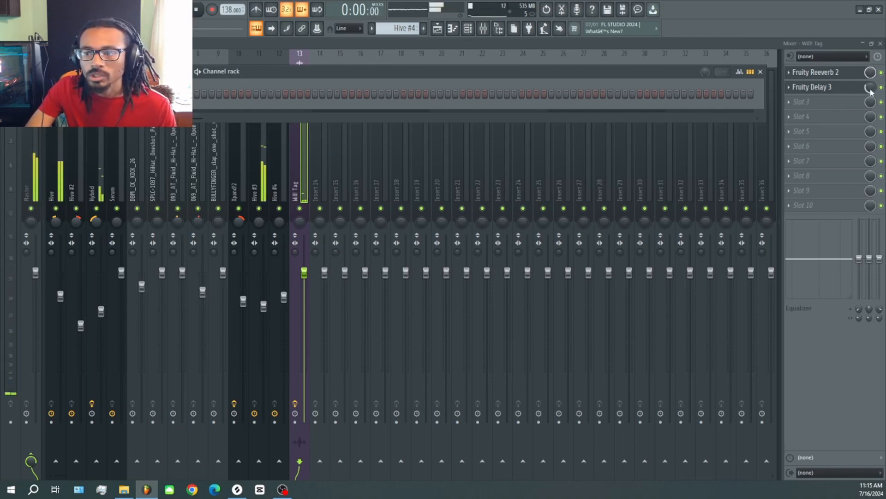
drag(870, 87, 871, 86)
key(space)
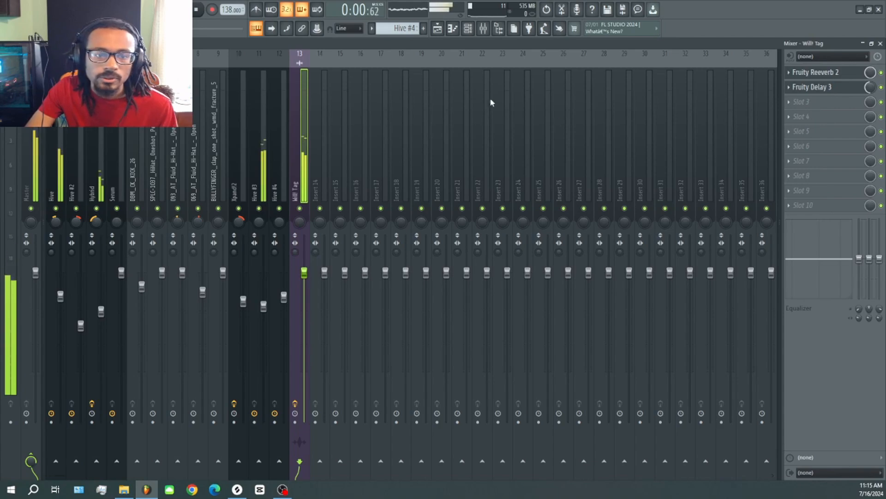
Show the playlist zoomed out to the whole song arrangement while the song plays.
click(441, 29)
click(9, 7)
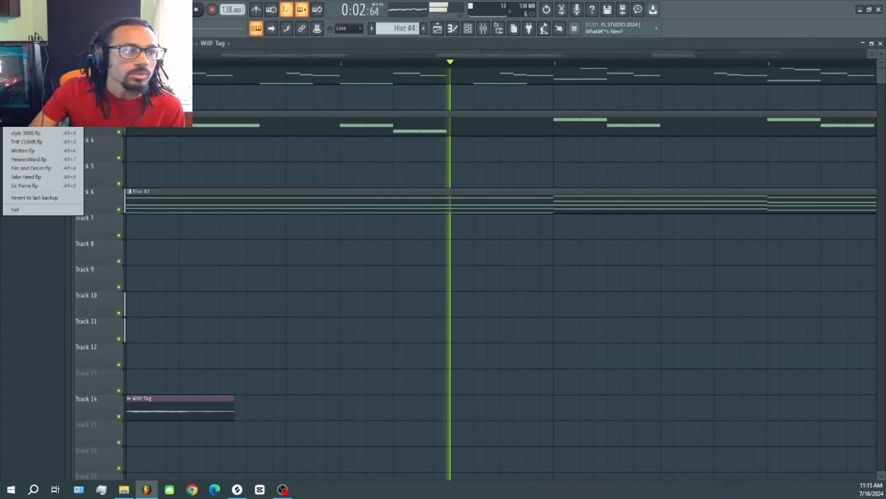
click(457, 358)
scroll(400, 368, down, 10)
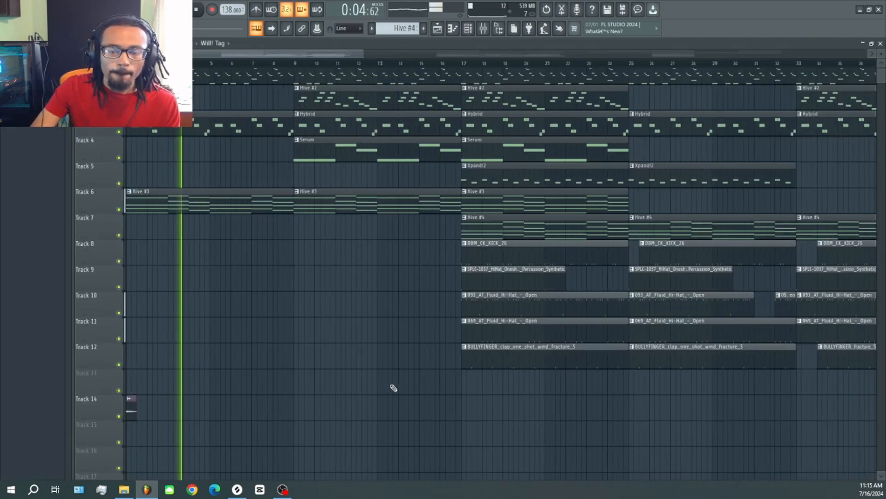
scroll(309, 416, down, 10)
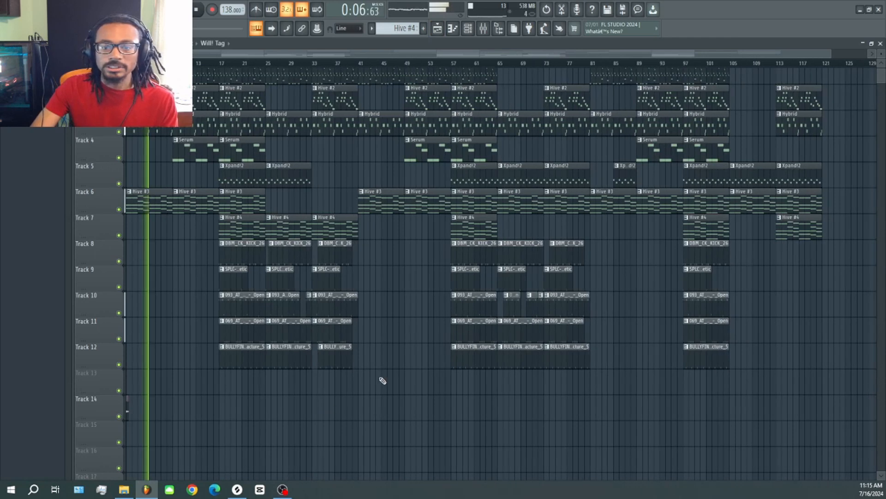
scroll(429, 414, up, 2)
Stop the song's playback.
click(10, 7)
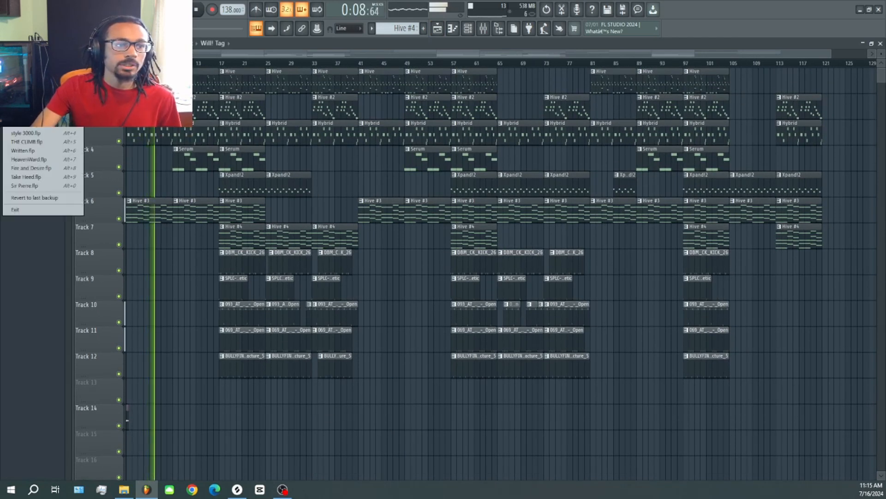
click(217, 104)
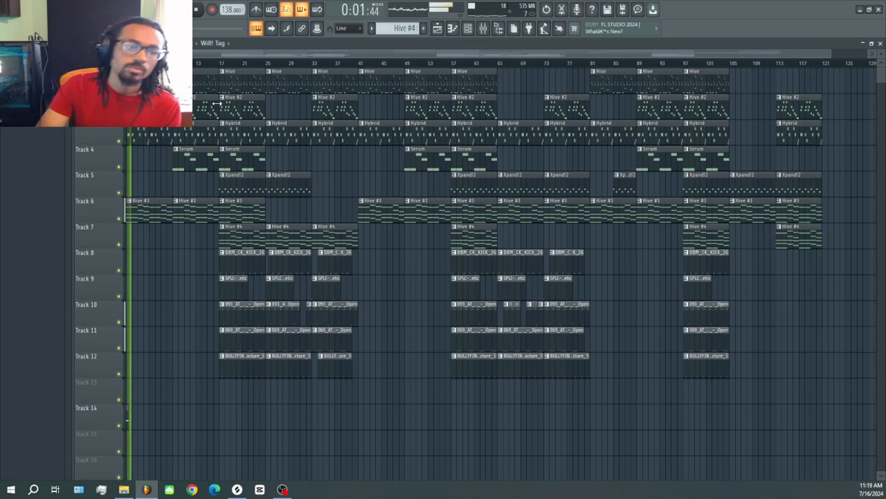
click(197, 10)
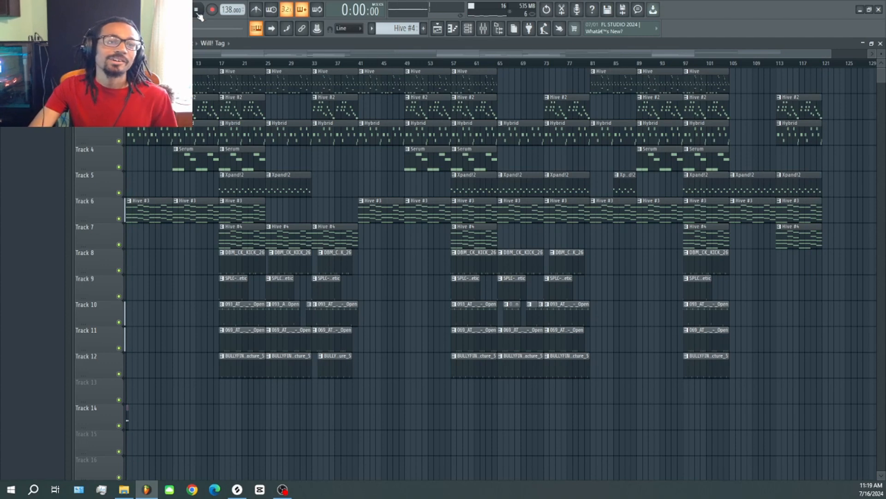
click(11, 9)
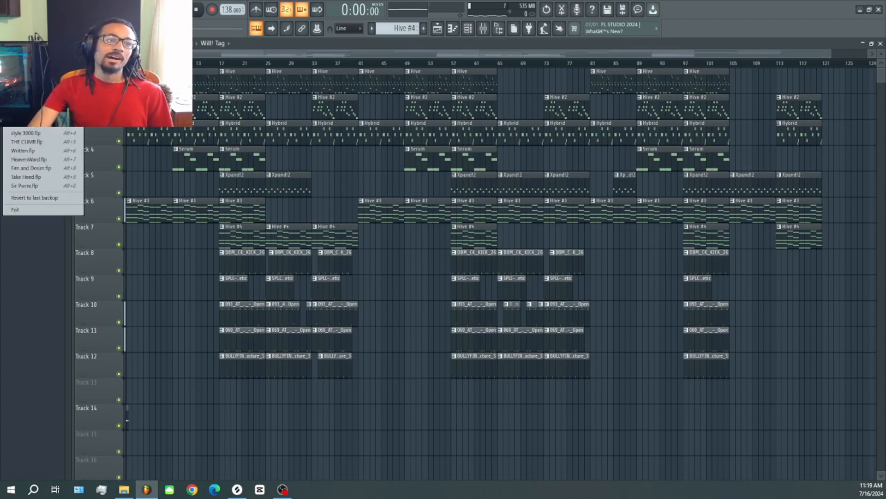
click(10, 9)
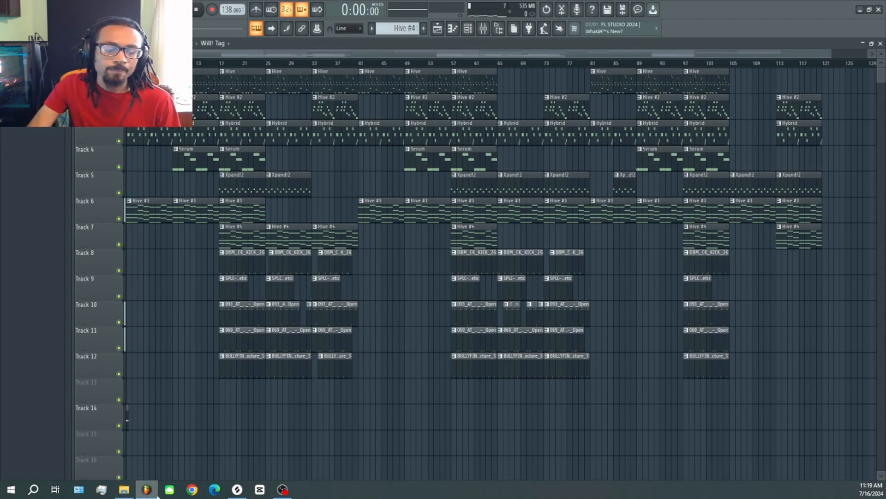
Switch to Chrome, look through the Producer Community channel's videos on YouTube, and return to FL Studio.
click(191, 490)
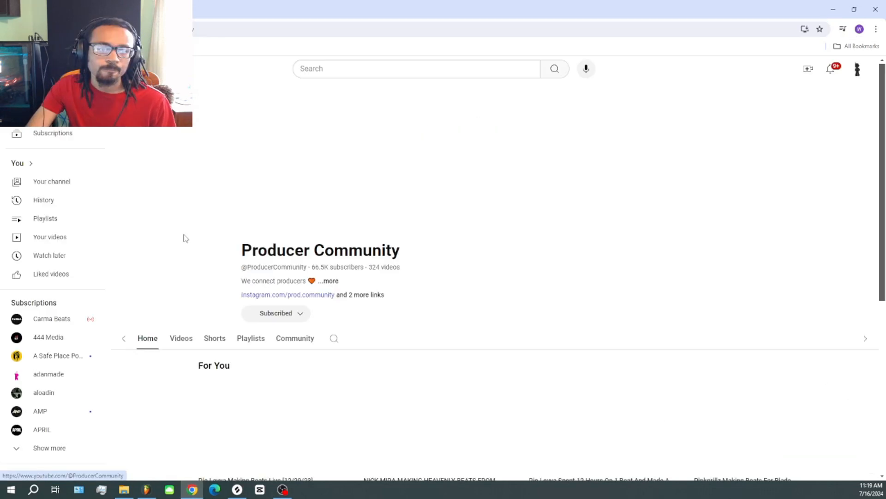
click(243, 285)
scroll(508, 225, down, 2)
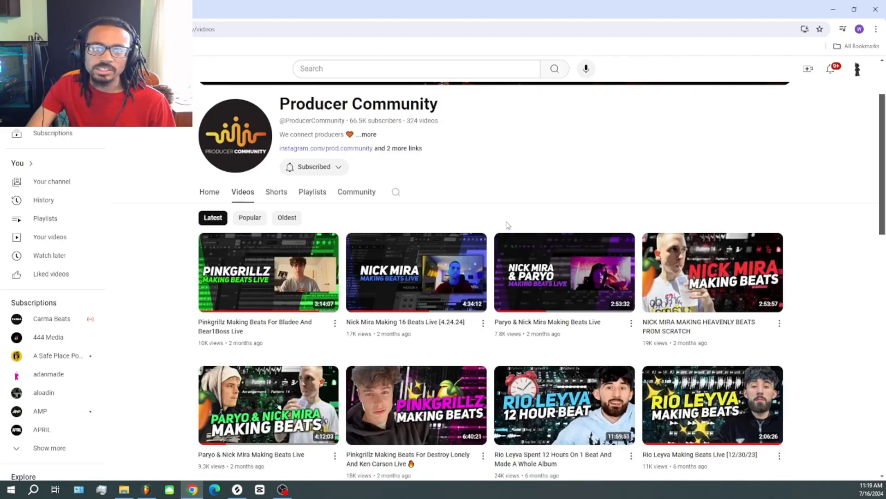
scroll(785, 203, down, 10)
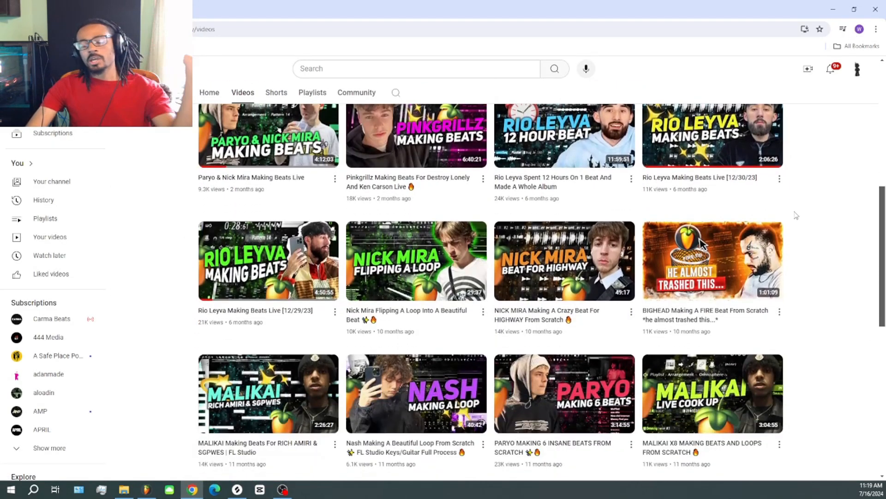
scroll(796, 215, down, 4)
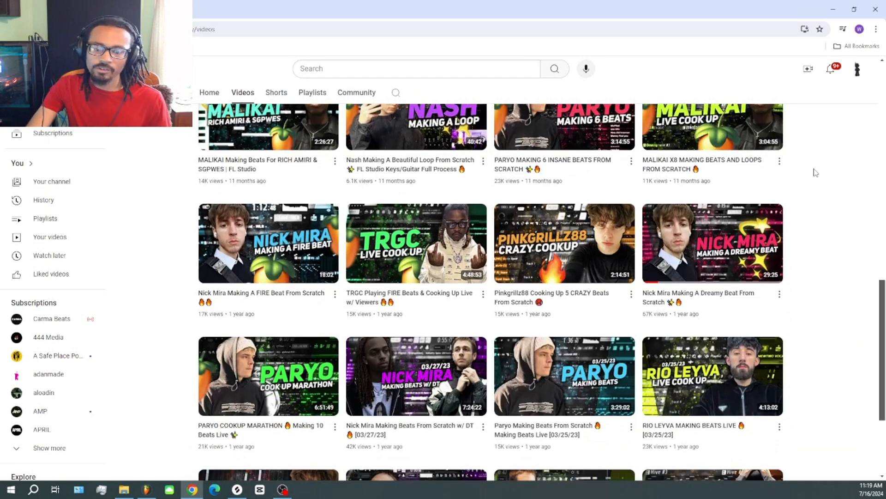
scroll(798, 170, down, 8)
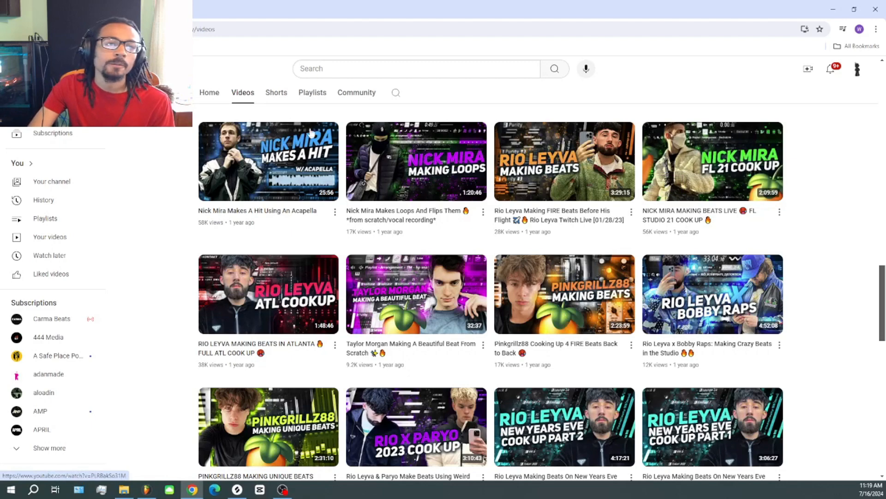
click(119, 10)
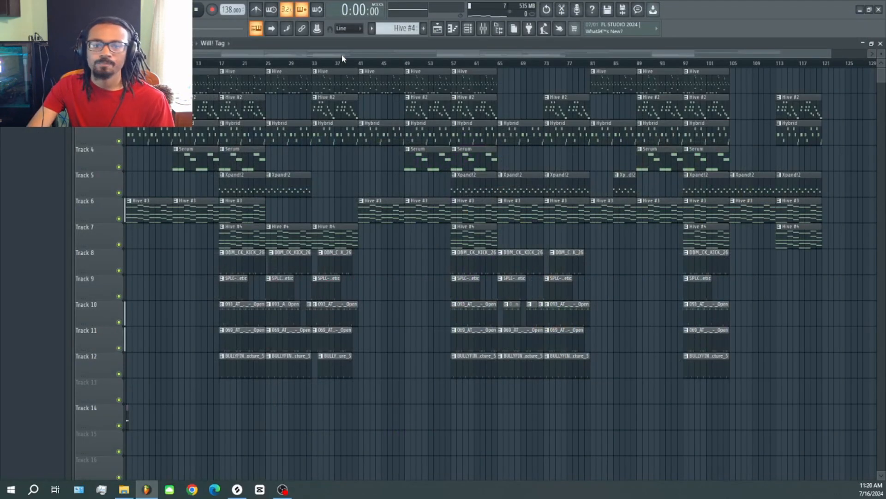